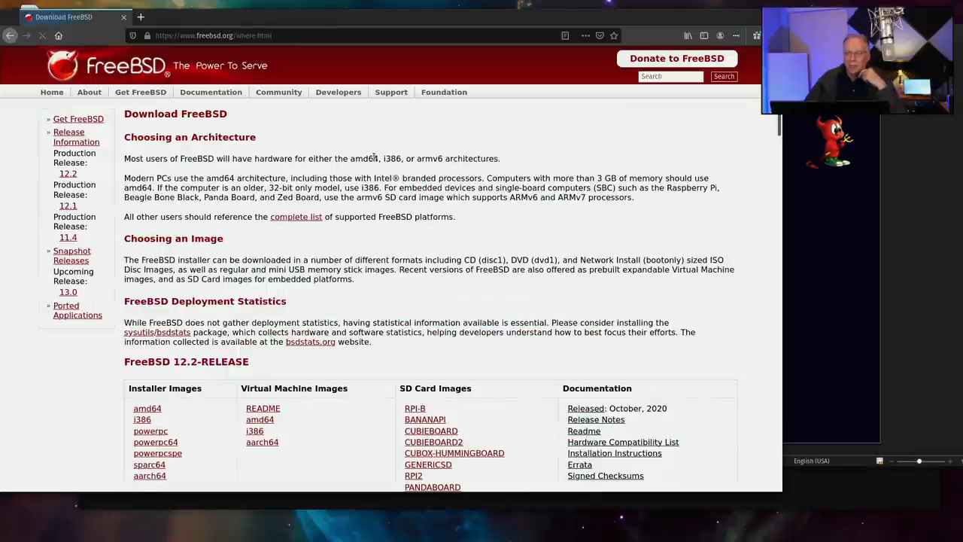
scroll(369, 154, "down", 5)
scroll(368, 154, "down", 3)
scroll(368, 156, "down", 3)
scroll(369, 155, "down", 2)
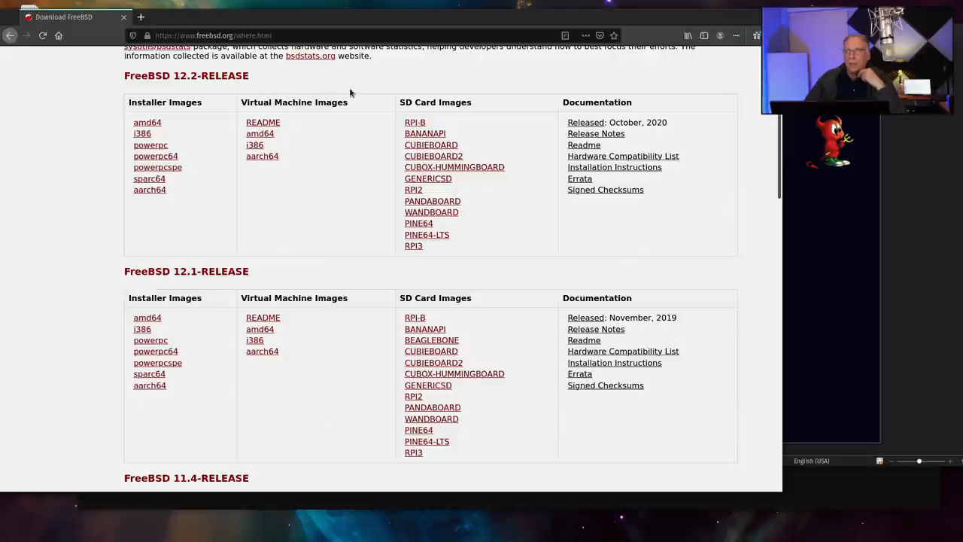
- Open the README for the FreeBSD 12.2 virtual machine images
left_click(262, 122)
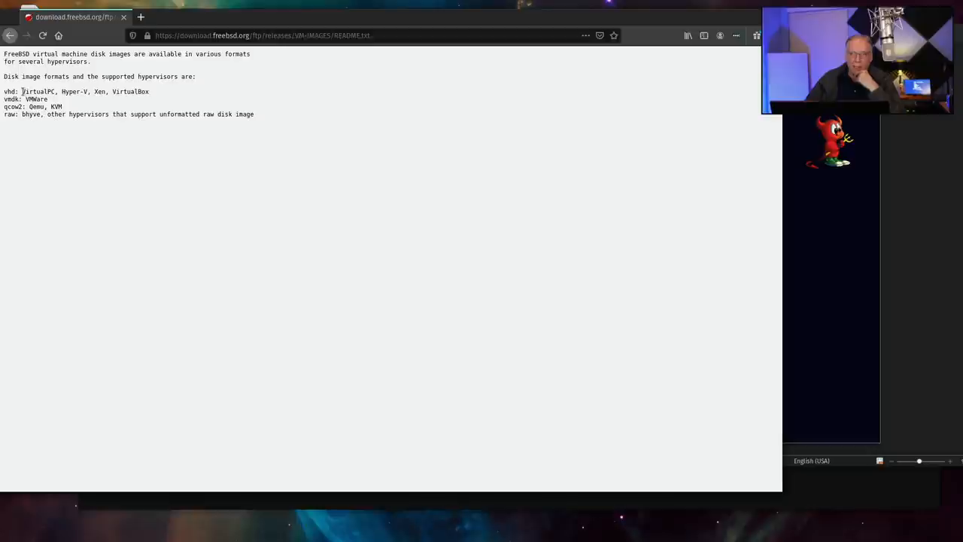
- Go back from the README to the FreeBSD download page
left_click(10, 35)
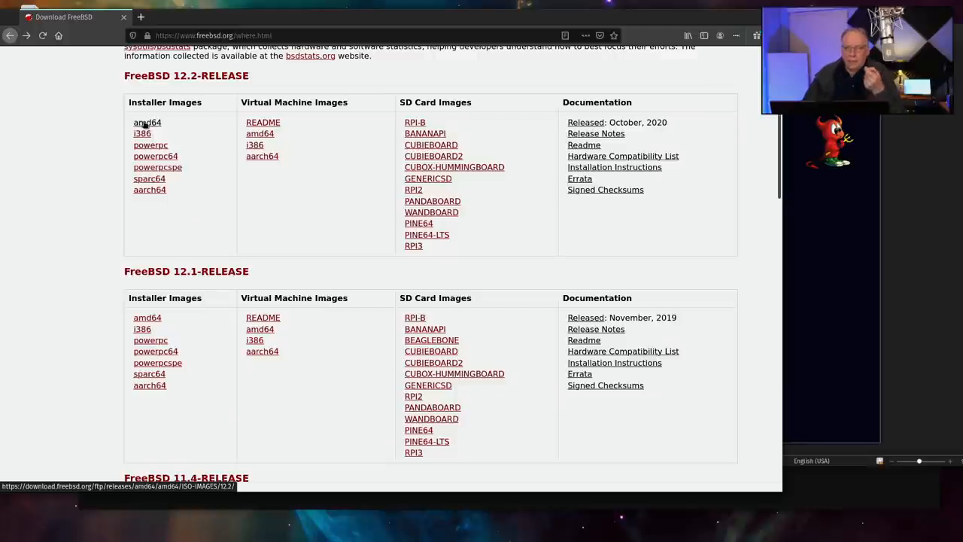
- View the 12.2 amd64 installer ISO listing, then go back twice to the FreeBSD home page
left_click(150, 124)
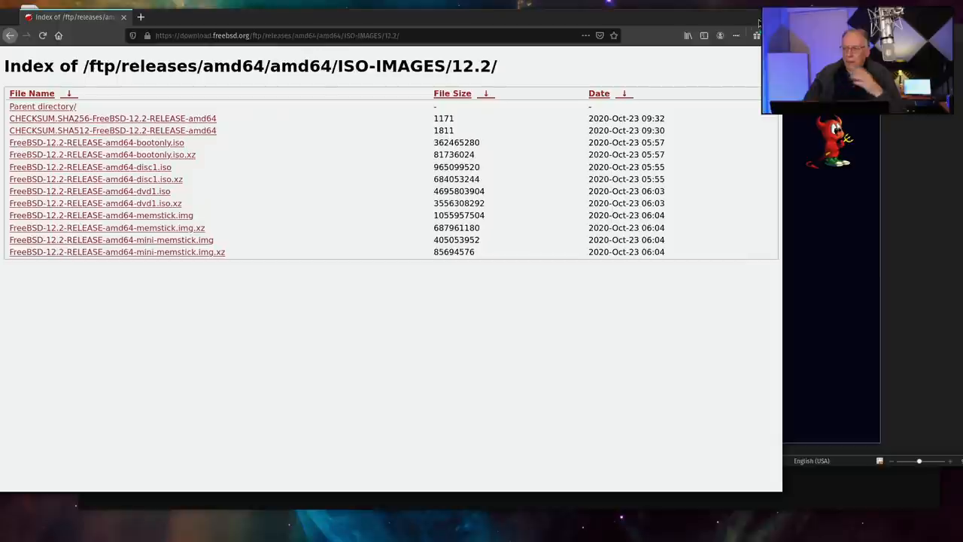
left_click(9, 36)
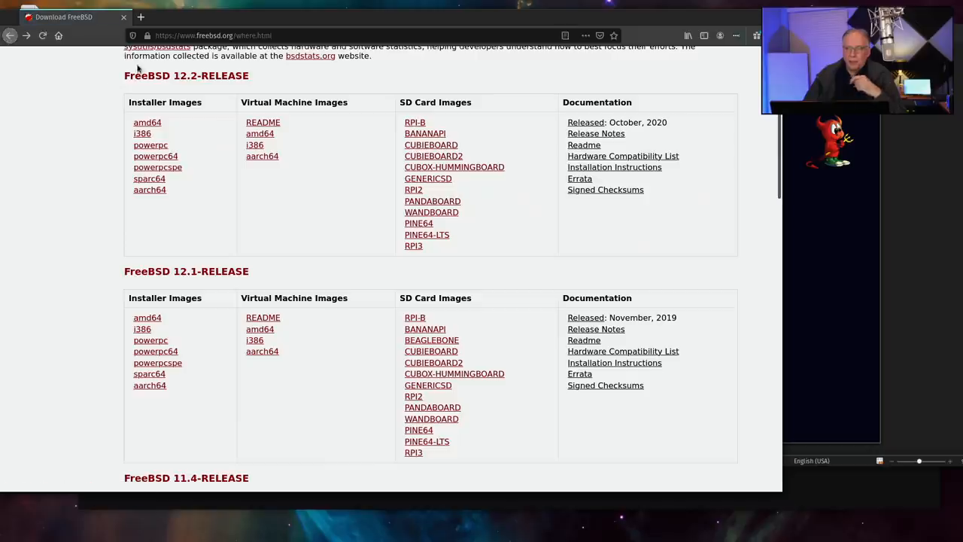
left_click(10, 35)
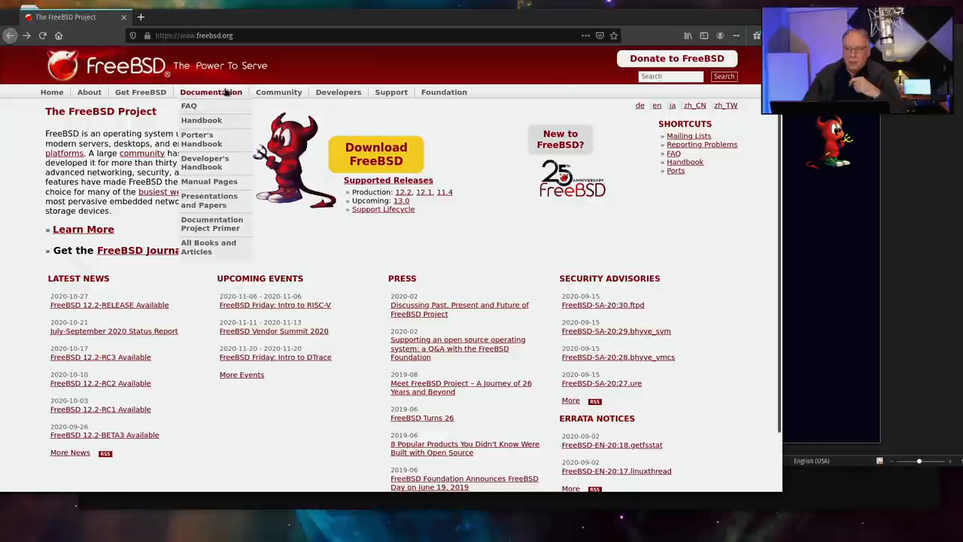
- Open Documentation from the freebsd.org top navigation bar
left_click(211, 92)
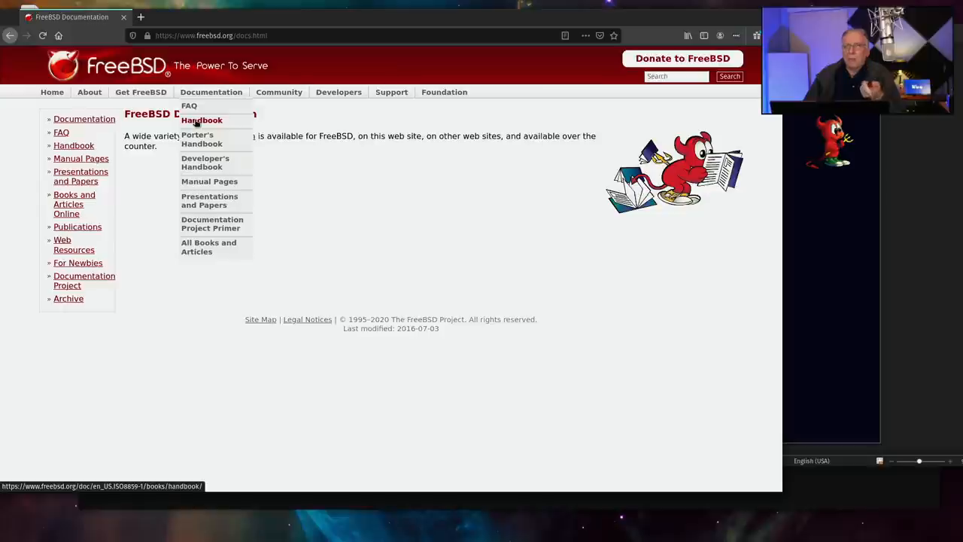
- Open the FreeBSD Handbook from the Documentation menu
left_click(197, 123)
scroll(213, 117, "down", 5)
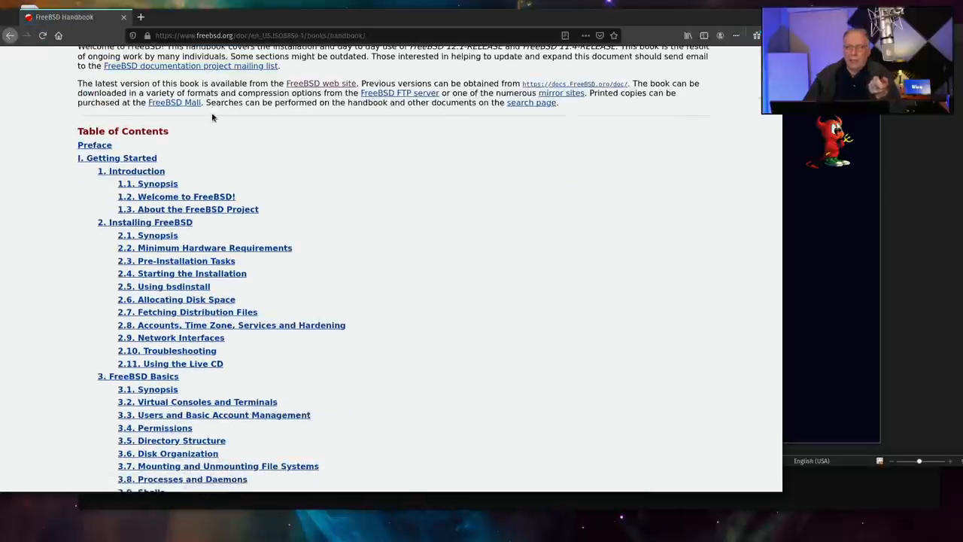
scroll(213, 117, "down", 3)
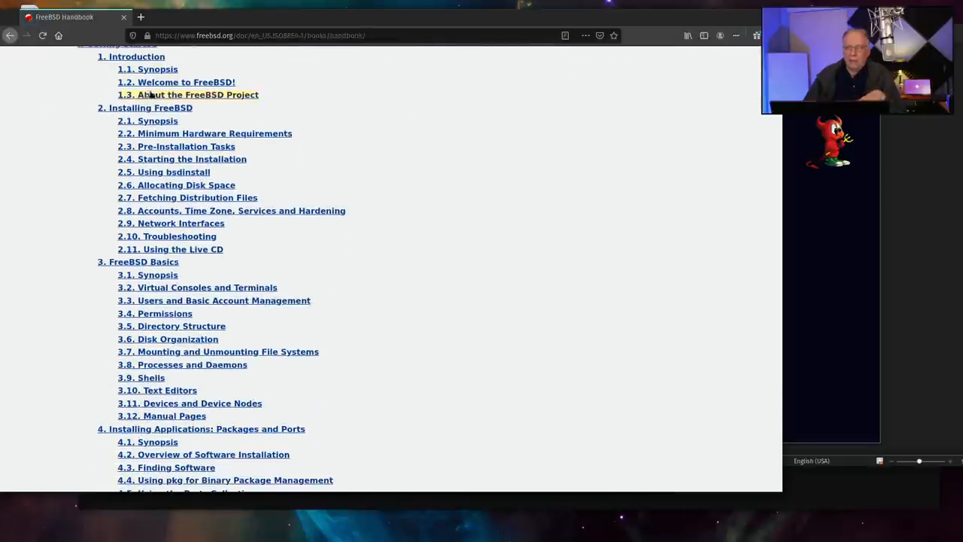
scroll(156, 139, "down", 1)
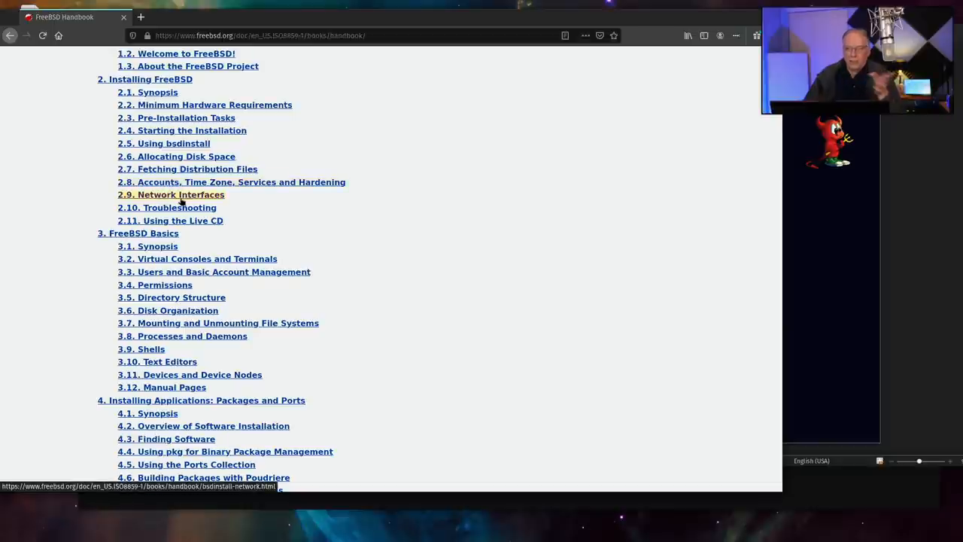
scroll(175, 201, "down", 1)
scroll(174, 202, "down", 1)
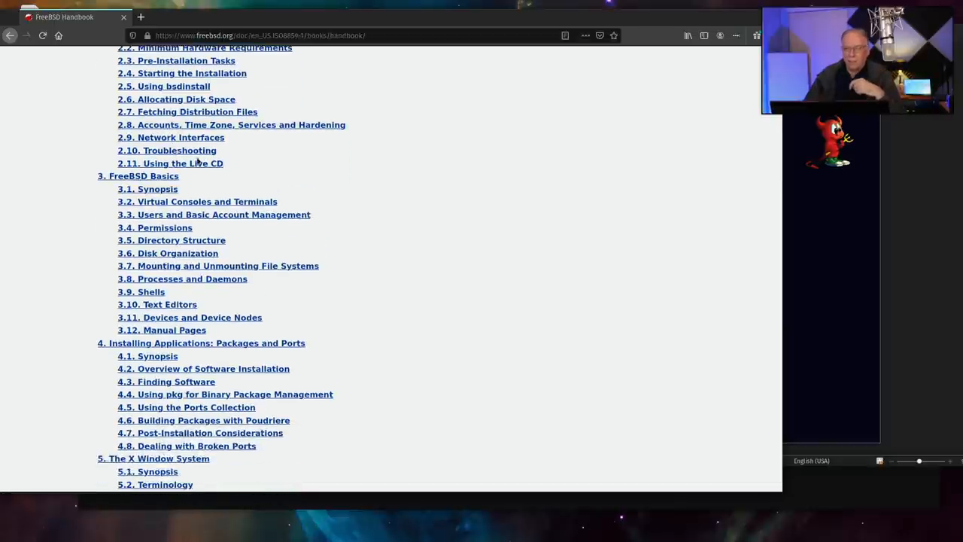
scroll(183, 218, "down", 2)
scroll(183, 218, "down", 1)
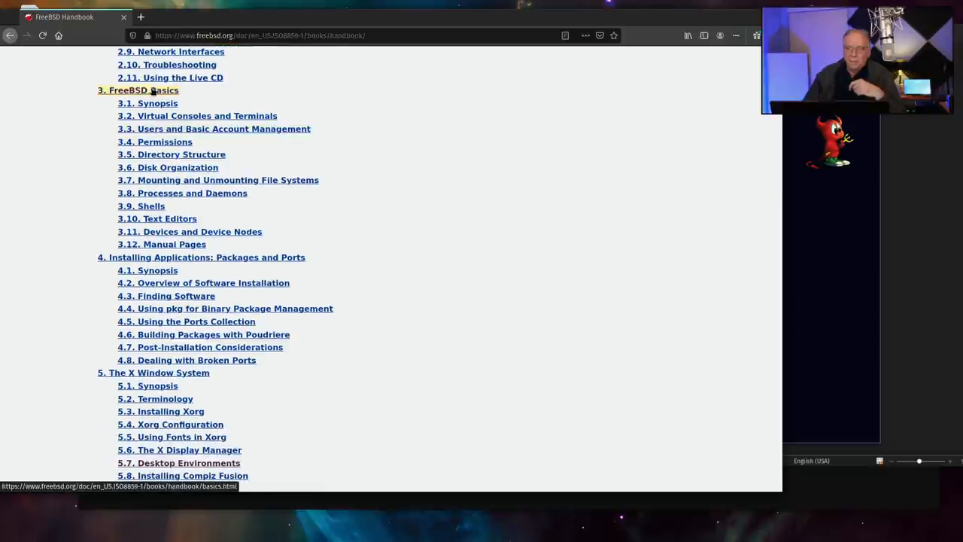
scroll(182, 195, "down", 2)
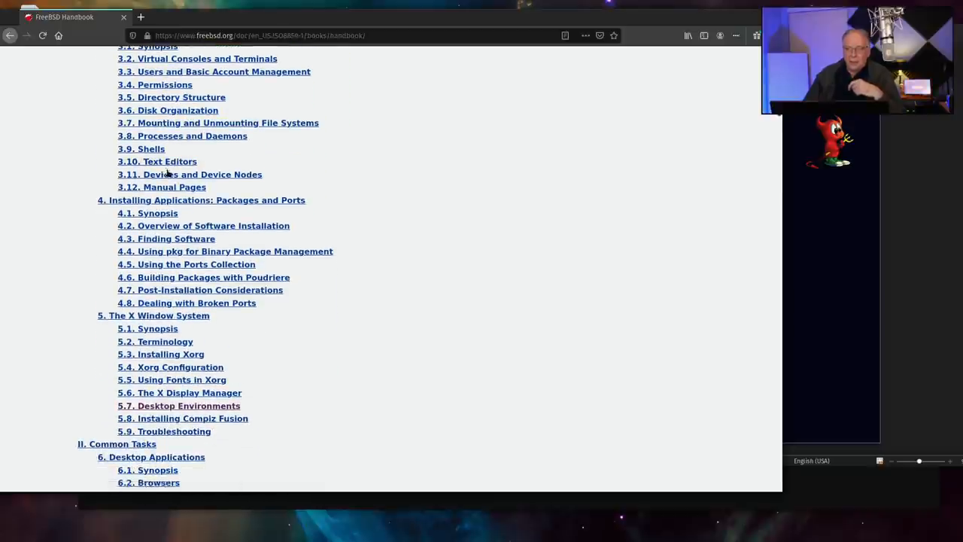
scroll(168, 171, "down", 1)
scroll(169, 171, "up", 1)
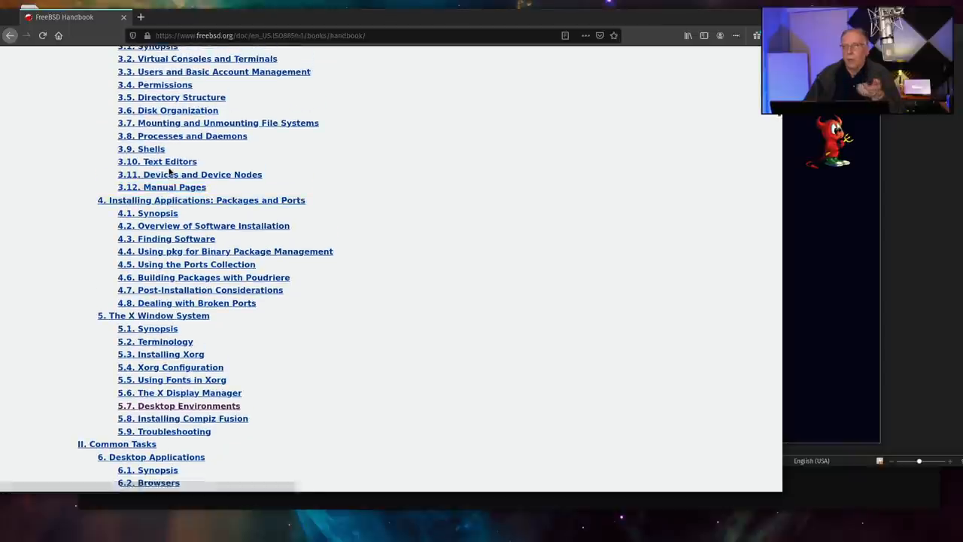
scroll(172, 170, "up", 1)
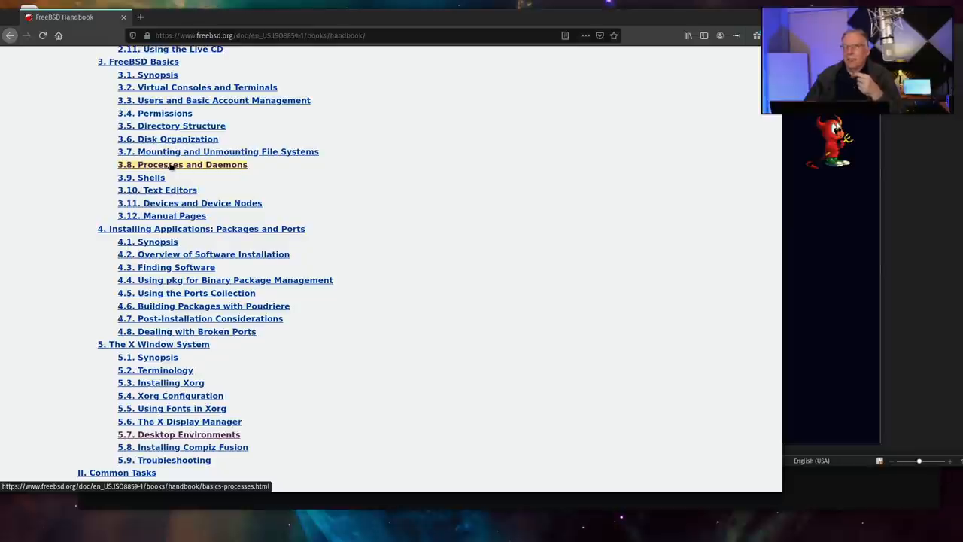
scroll(170, 167, "down", 3)
scroll(170, 167, "down", 3)
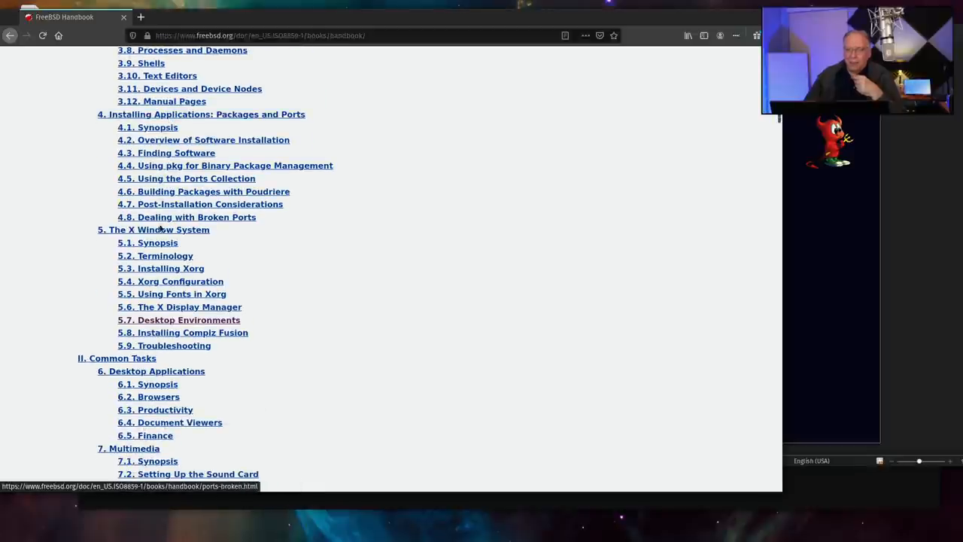
scroll(171, 136, "up", 3)
scroll(171, 136, "up", 2)
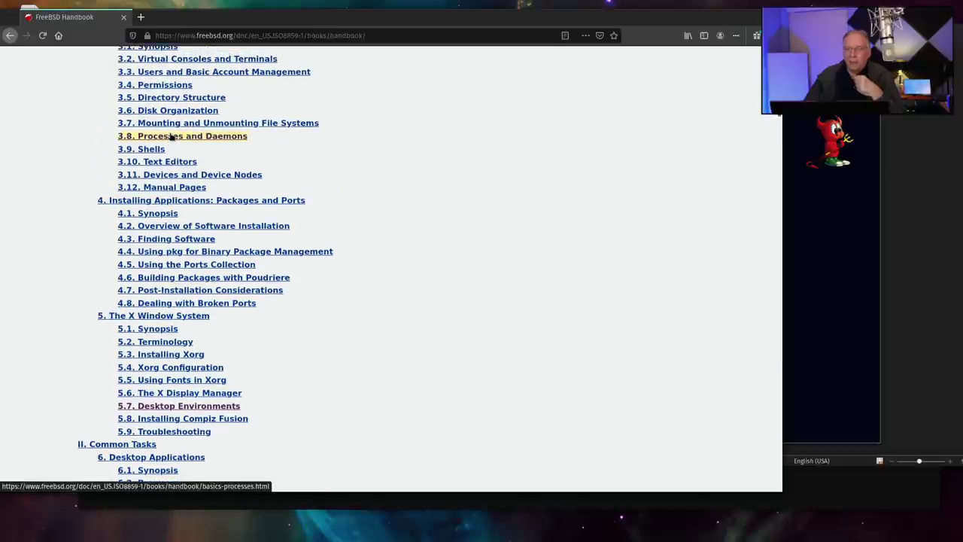
scroll(171, 136, "up", 1)
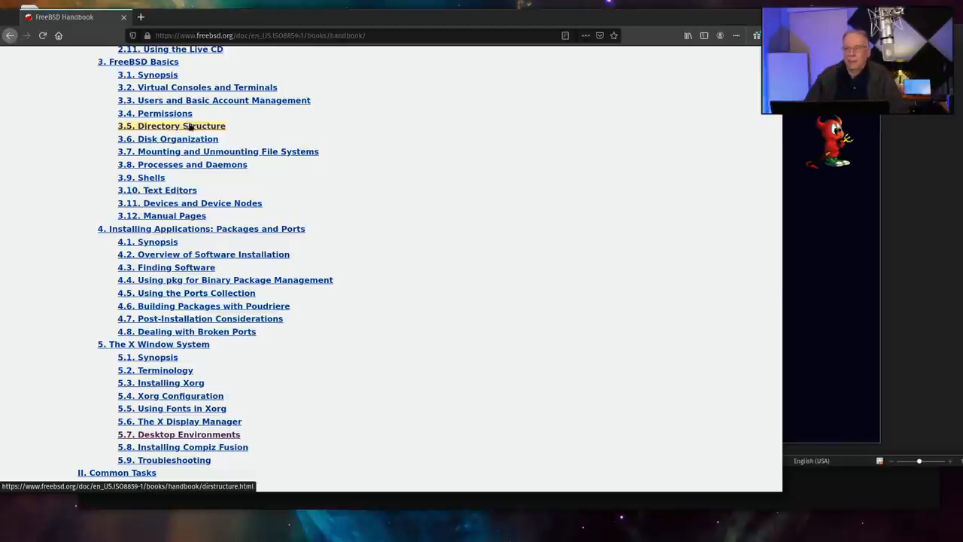
scroll(188, 128, "down", 2)
scroll(191, 127, "down", 2)
scroll(191, 126, "down", 1)
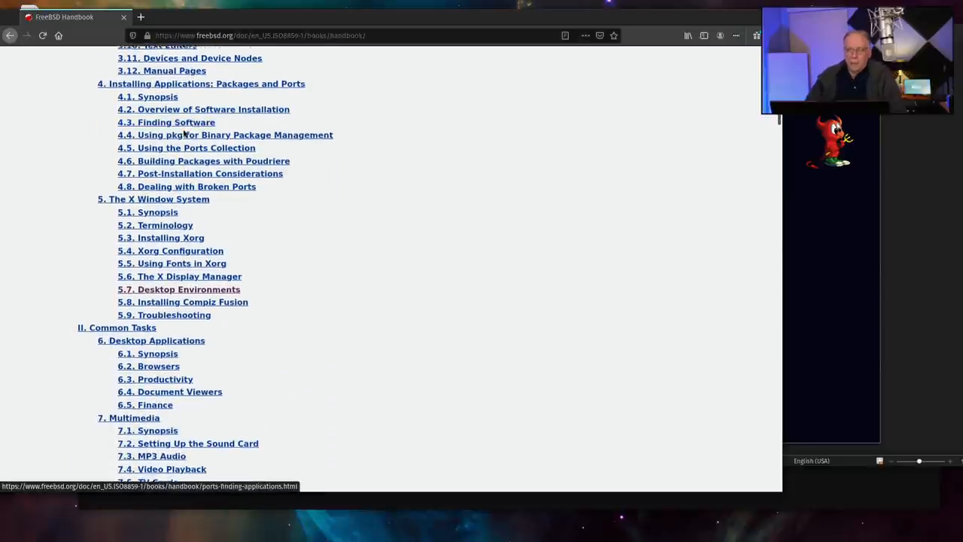
scroll(167, 132, "down", 2)
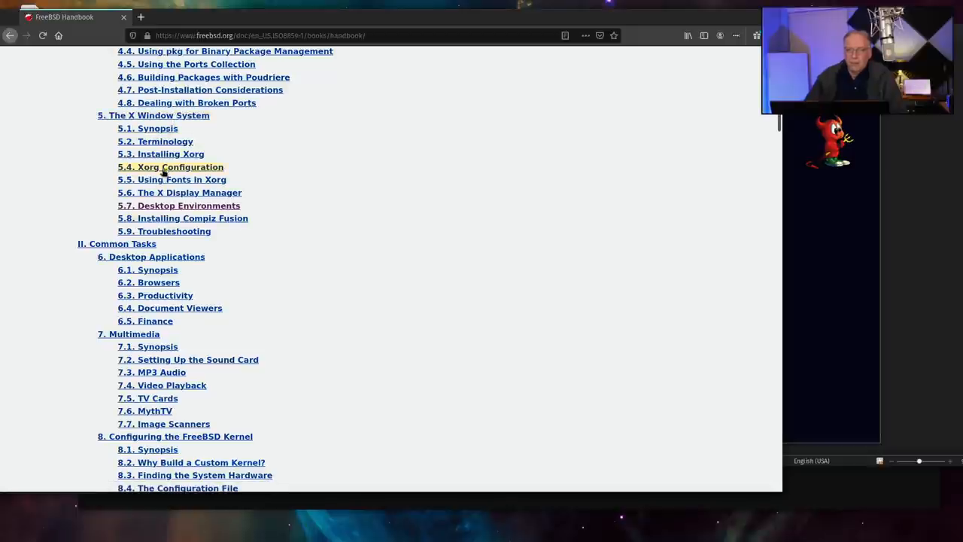
scroll(188, 226, "down", 3)
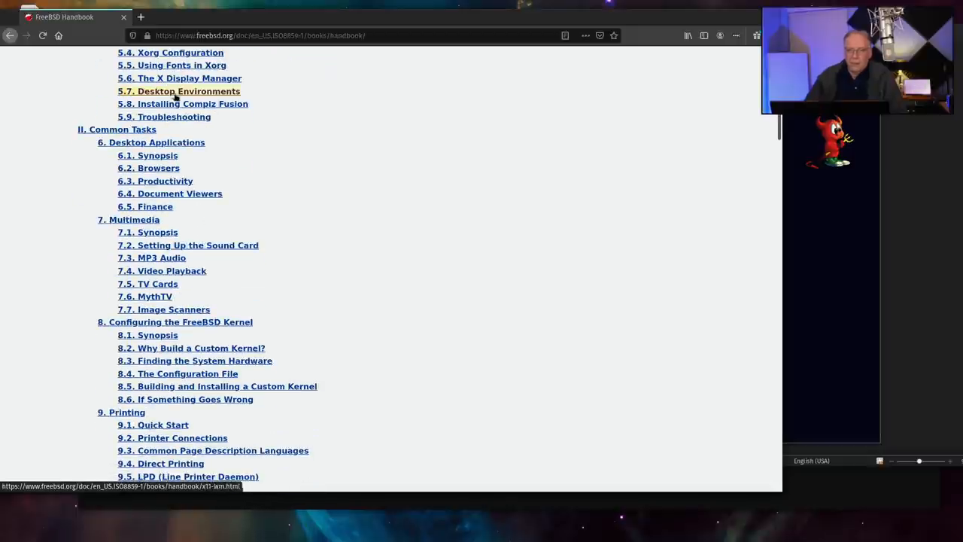
scroll(151, 166, "down", 3)
scroll(151, 197, "down", 2)
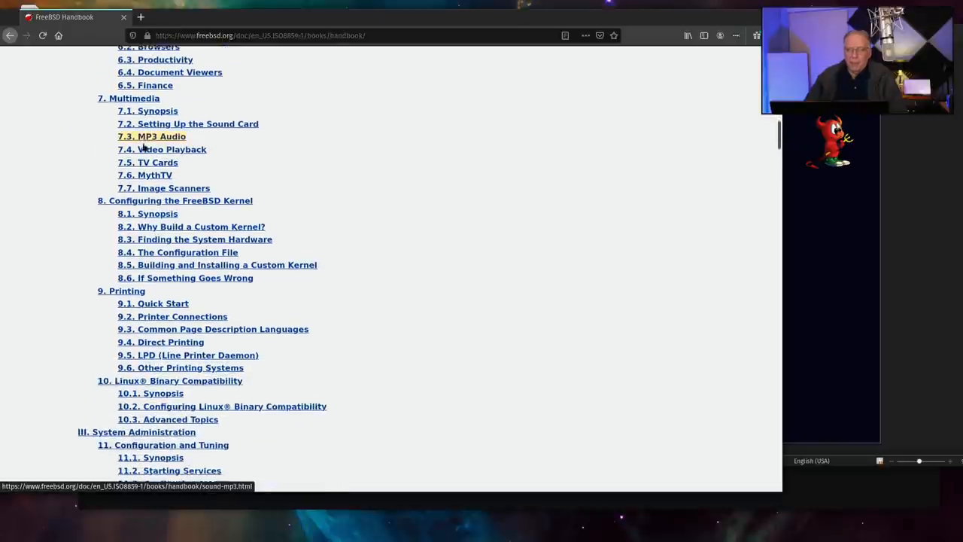
scroll(139, 147, "down", 2)
scroll(136, 109, "up", 2)
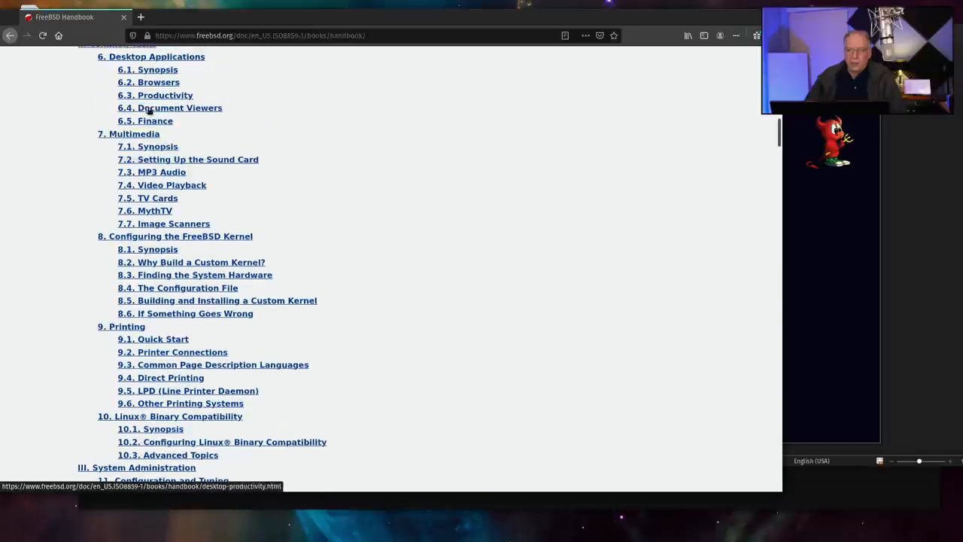
scroll(139, 214, "down", 2)
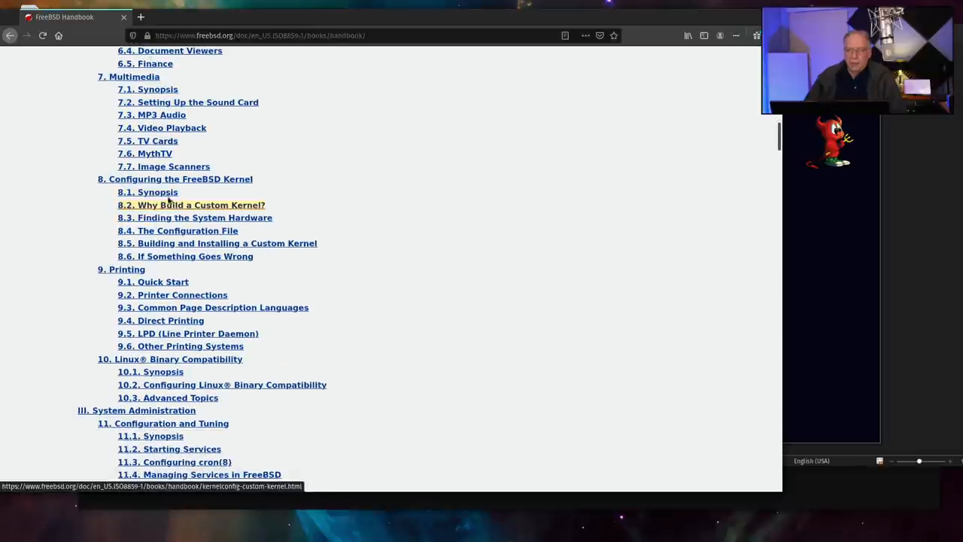
scroll(173, 188, "down", 1)
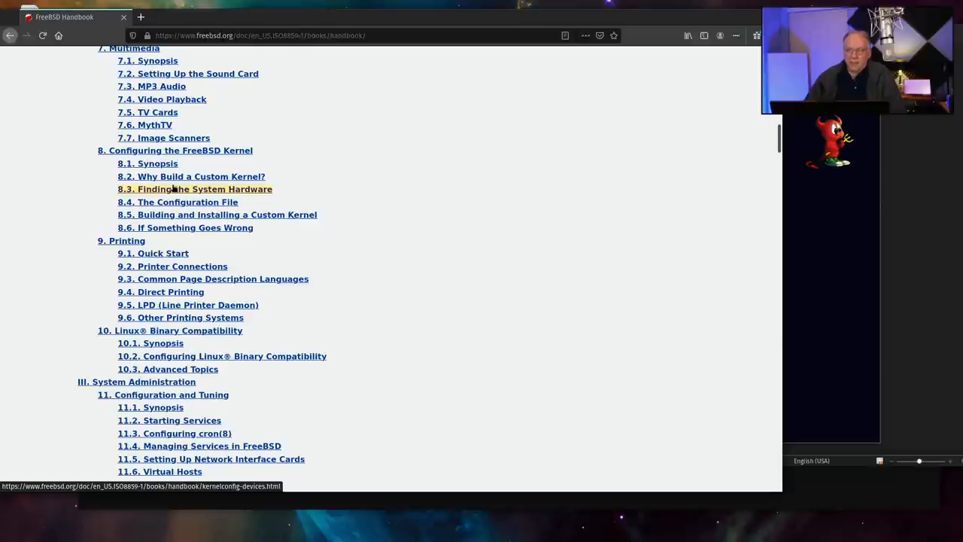
scroll(197, 263, "down", 1)
scroll(198, 261, "down", 2)
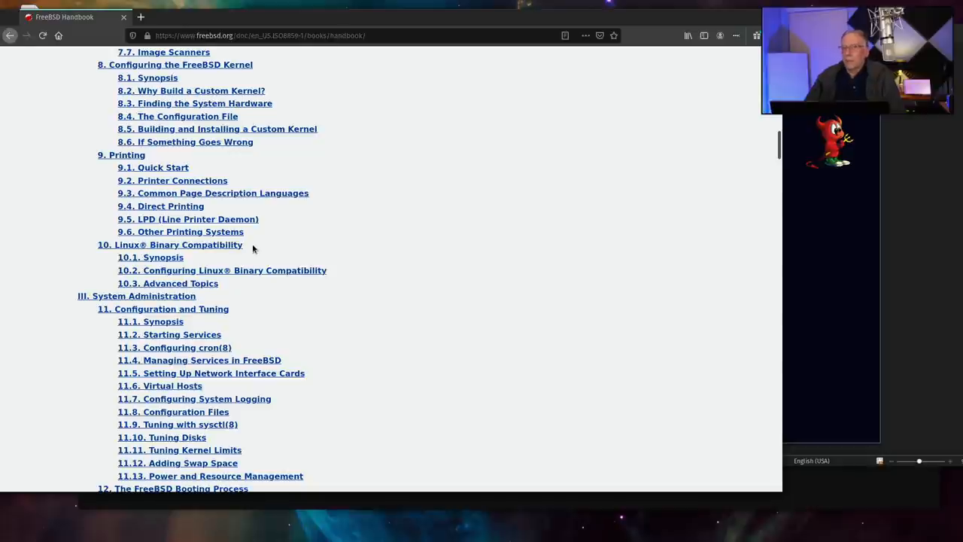
scroll(253, 243, "down", 1)
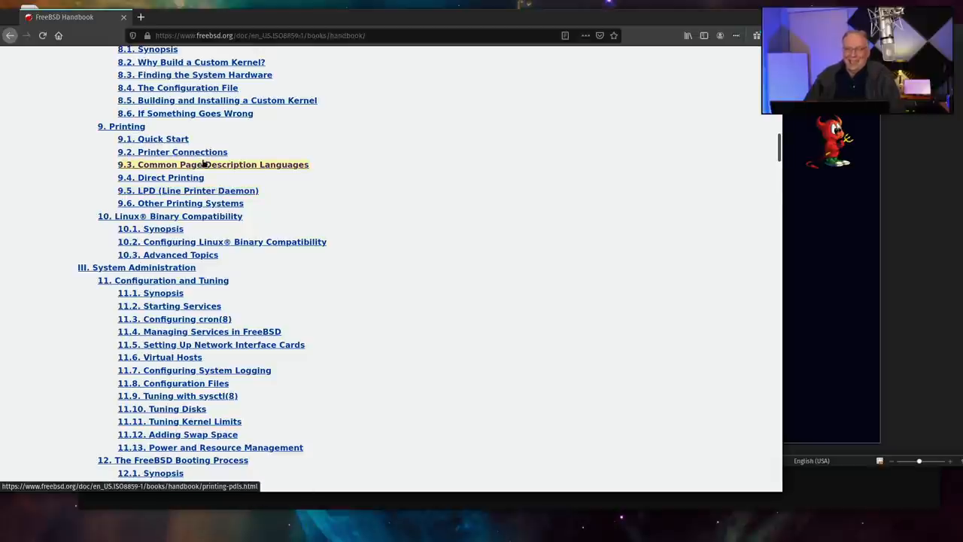
scroll(203, 164, "up", 1)
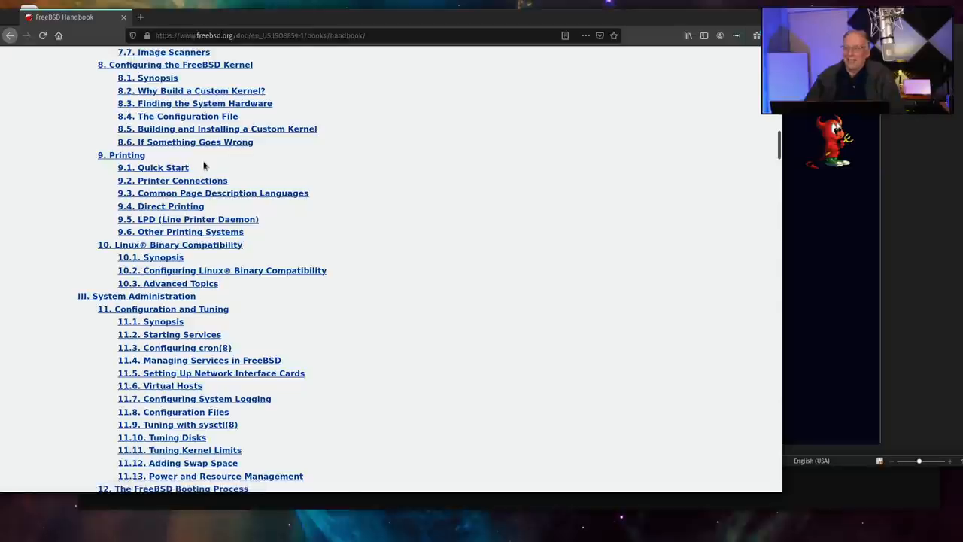
scroll(203, 165, "up", 1)
scroll(203, 165, "down", 3)
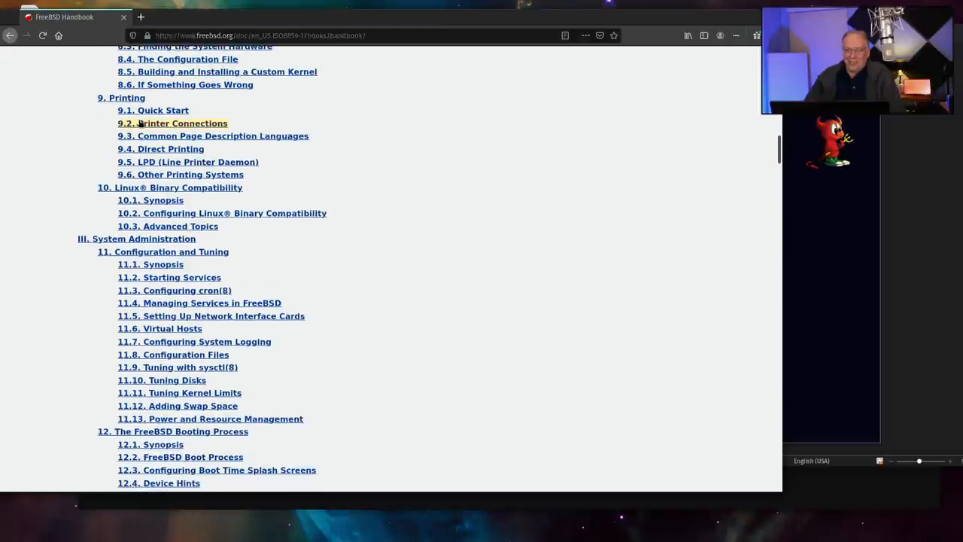
scroll(153, 160, "down", 1)
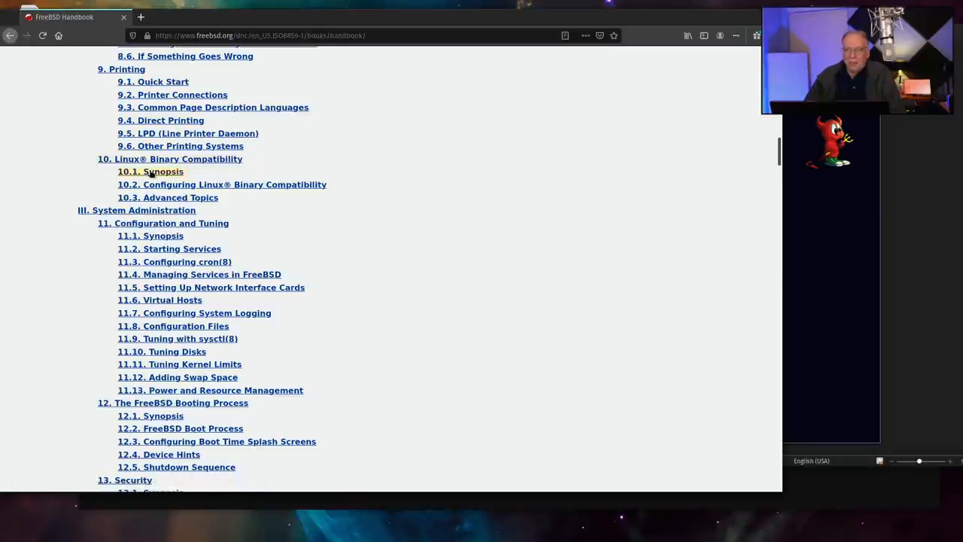
scroll(143, 150, "down", 2)
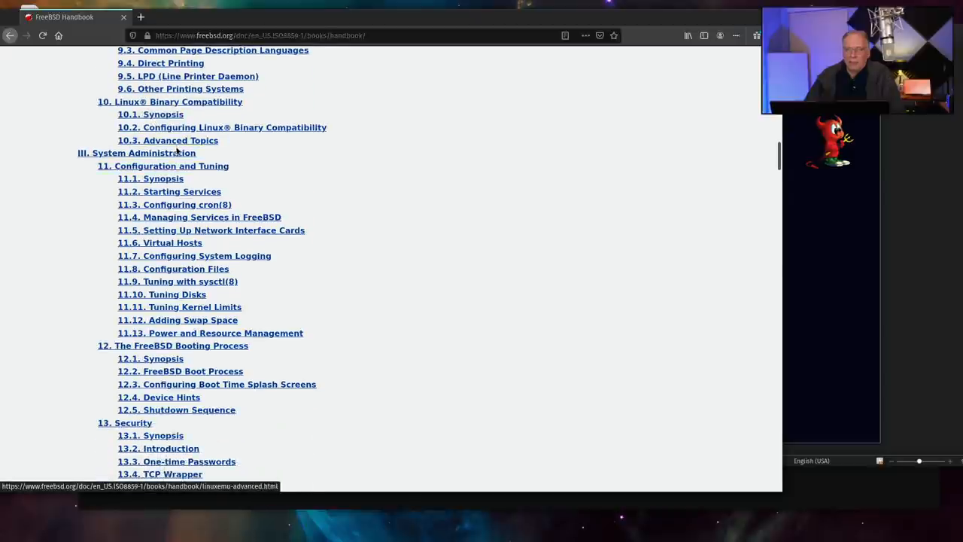
scroll(197, 162, "down", 1)
scroll(198, 163, "down", 1)
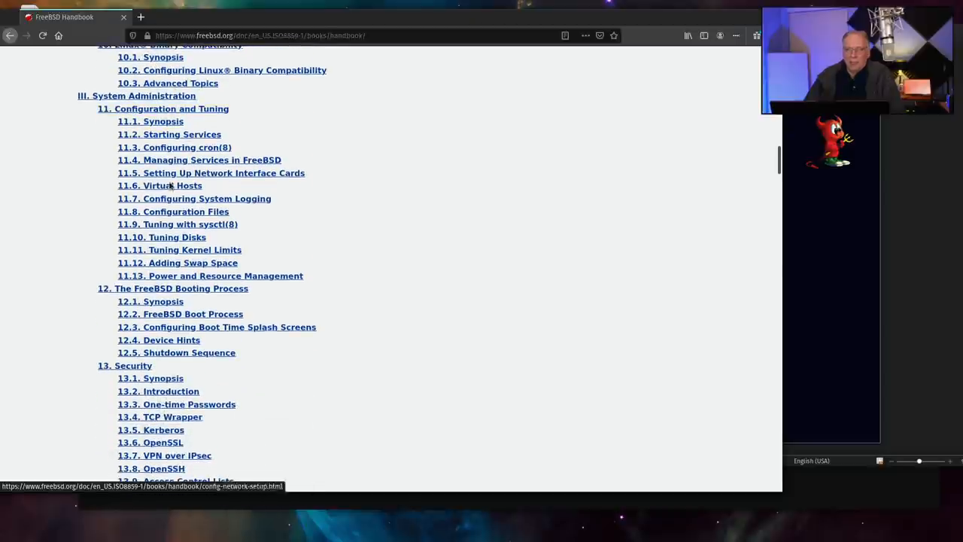
scroll(171, 127, "down", 2)
scroll(172, 127, "down", 2)
scroll(171, 127, "down", 1)
scroll(173, 127, "down", 2)
scroll(174, 127, "up", 3)
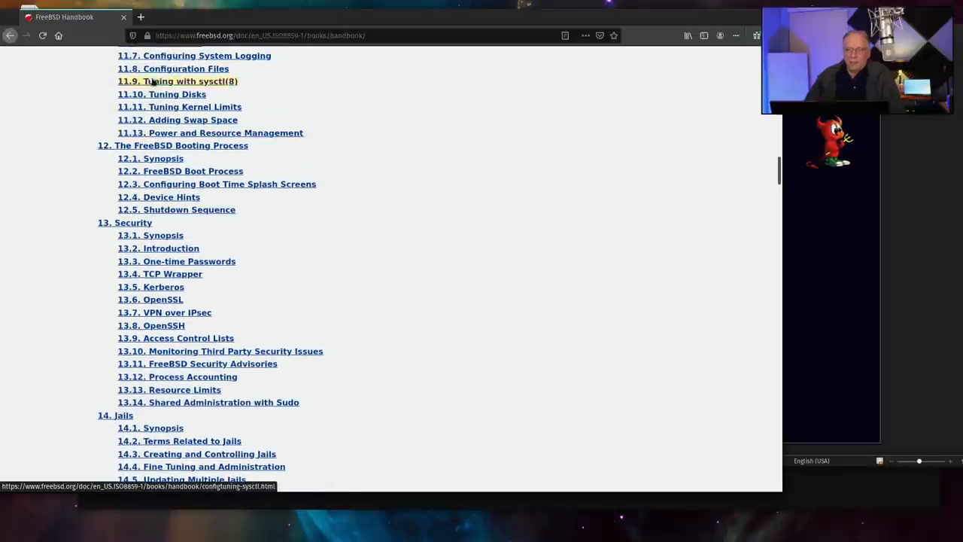
scroll(150, 82, "up", 1)
scroll(142, 72, "up", 1)
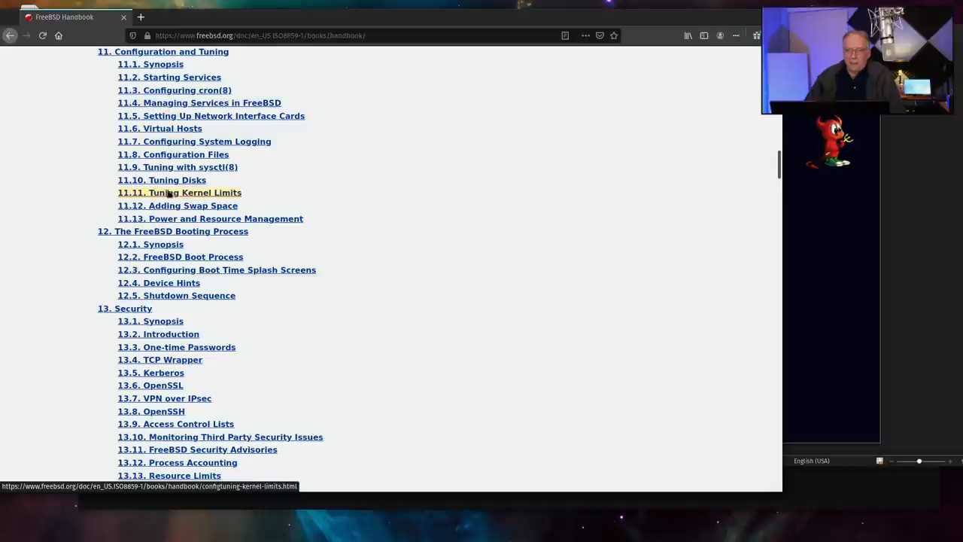
scroll(173, 195, "down", 1)
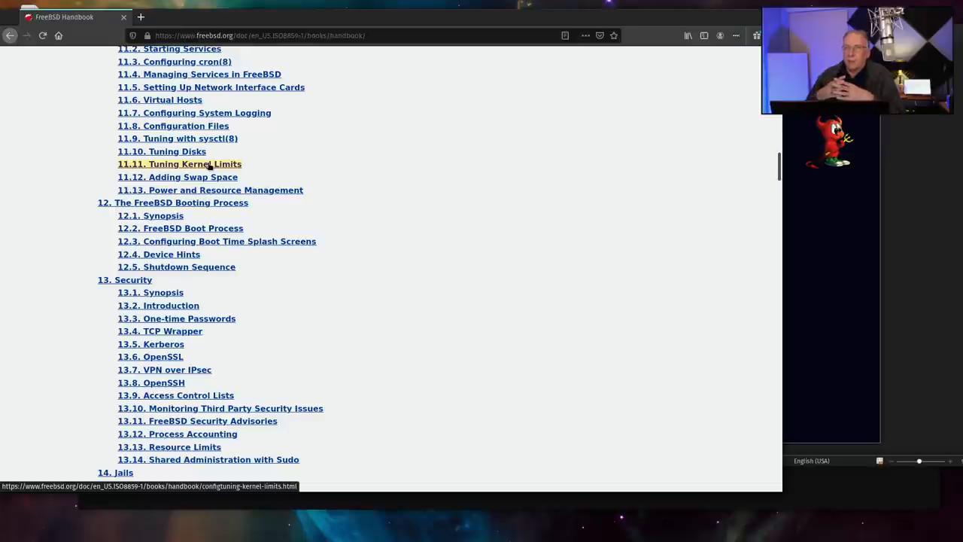
scroll(209, 179, "down", 1)
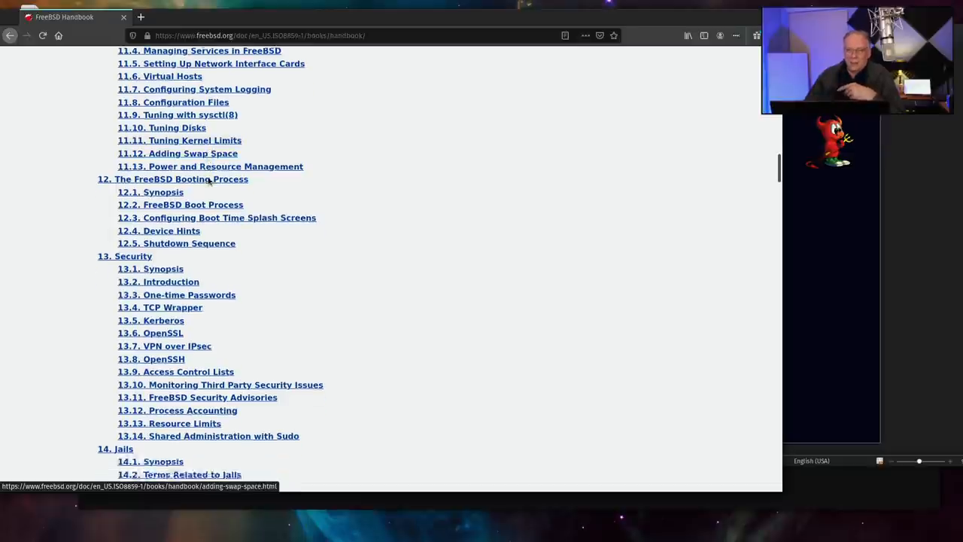
scroll(201, 172, "down", 1)
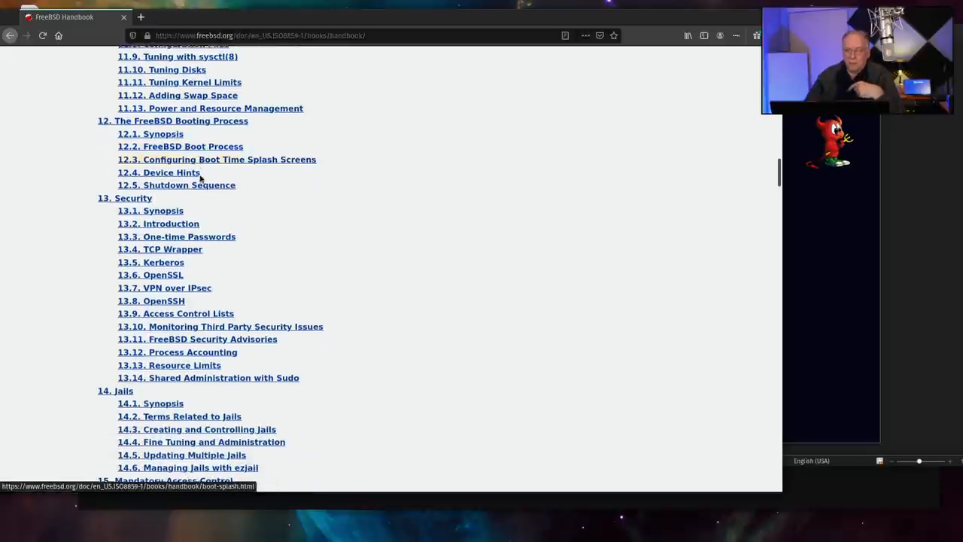
scroll(181, 207, "down", 2)
scroll(186, 129, "up", 1)
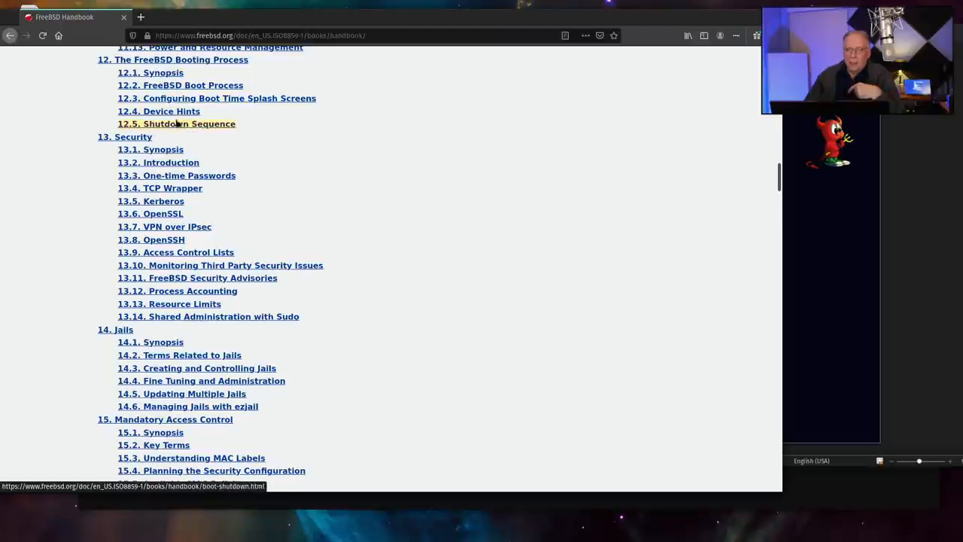
scroll(178, 127, "down", 1)
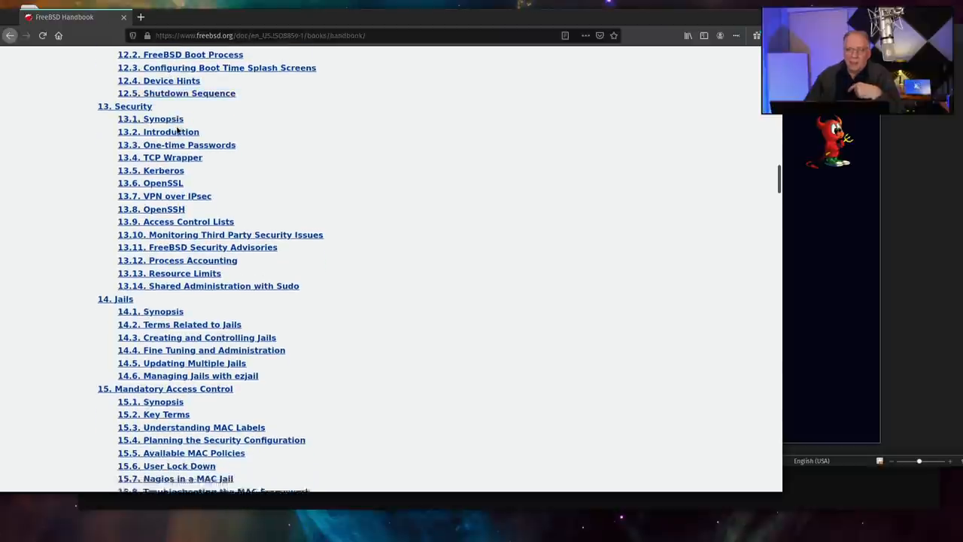
scroll(178, 130, "down", 1)
scroll(203, 113, "down", 1)
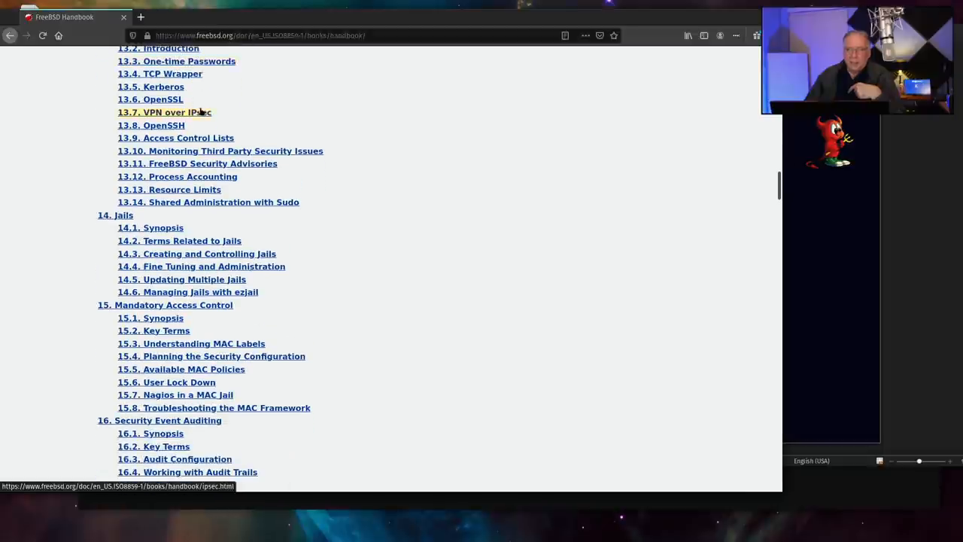
scroll(244, 128, "up", 1)
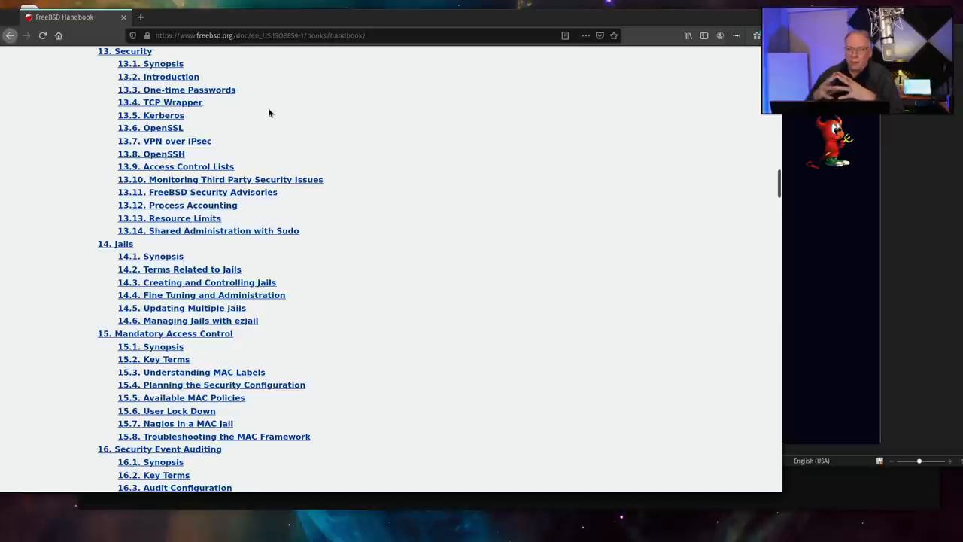
scroll(267, 137, "down", 3)
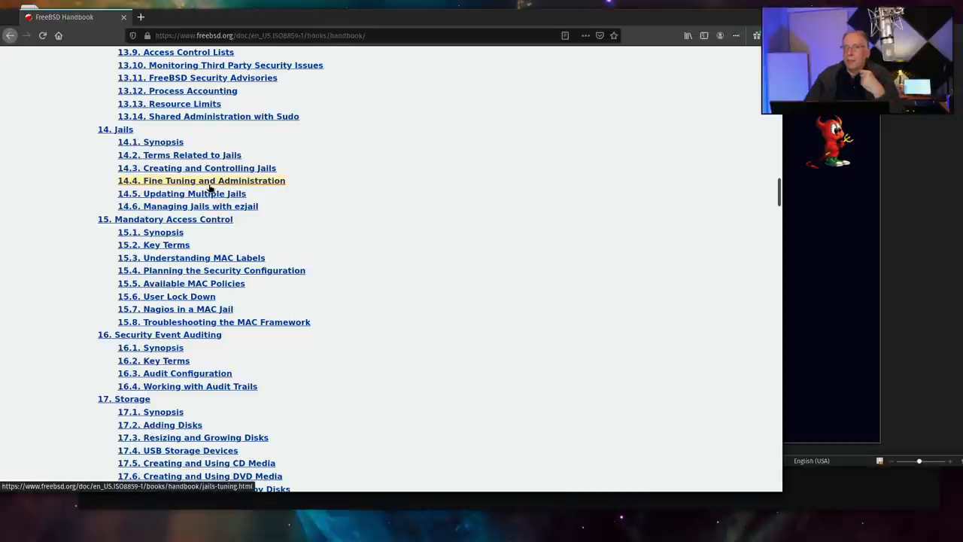
scroll(212, 189, "down", 2)
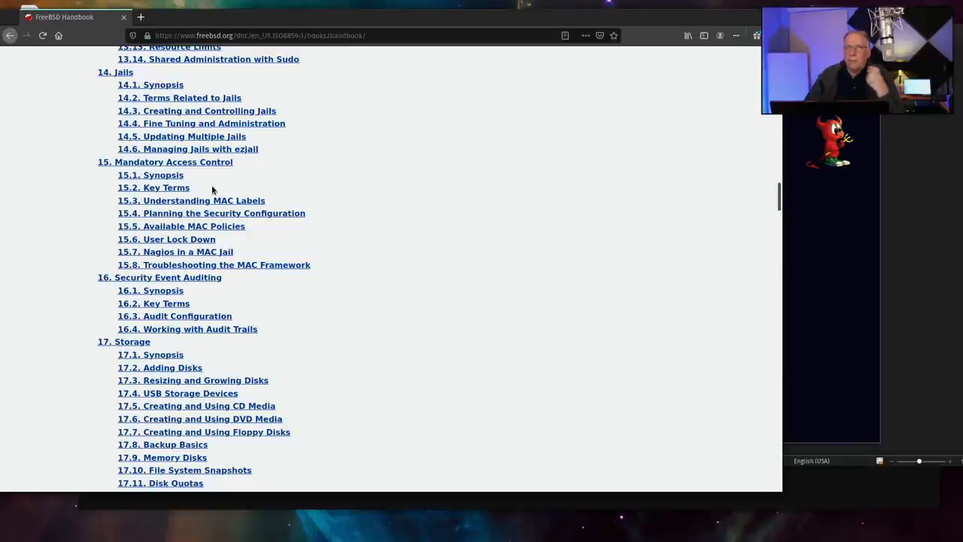
scroll(212, 189, "down", 1)
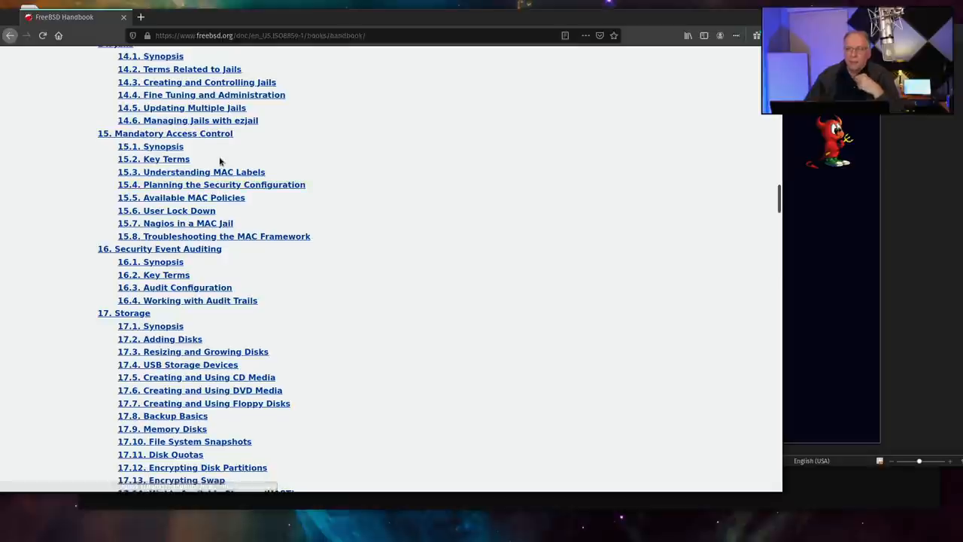
scroll(221, 161, "down", 2)
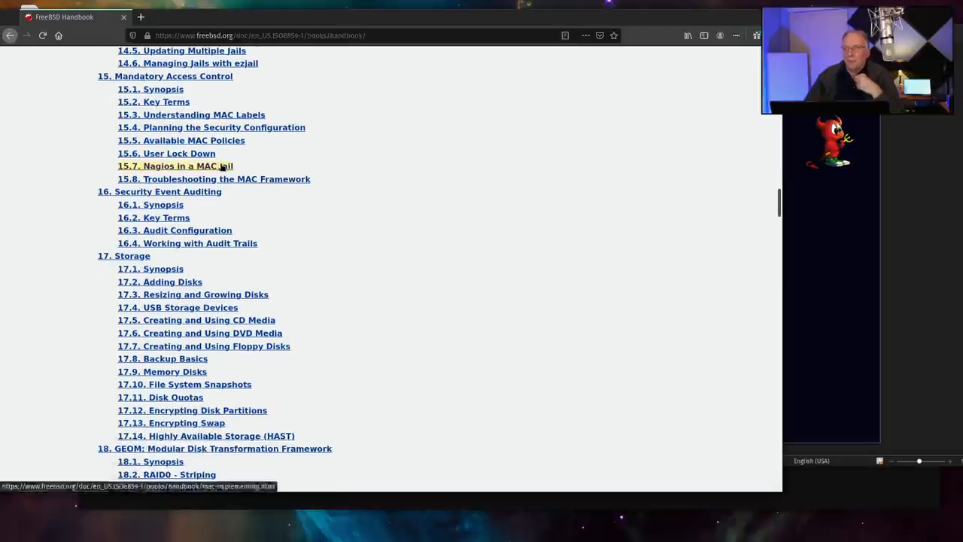
scroll(221, 162, "down", 2)
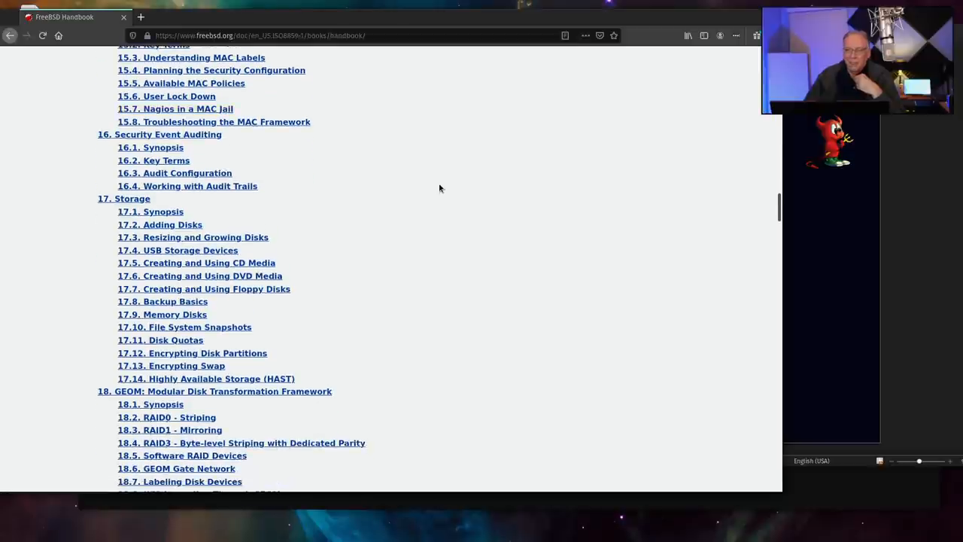
scroll(444, 116, "down", 5)
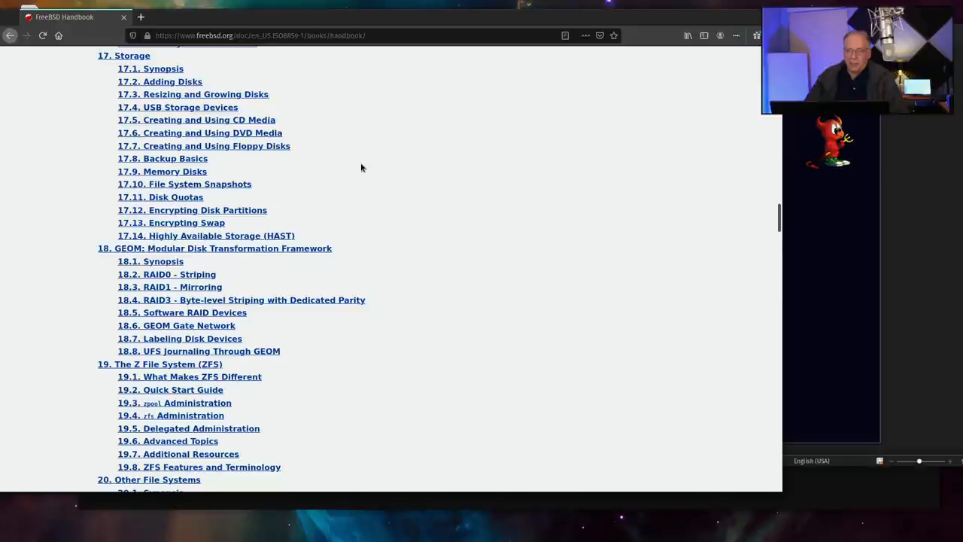
scroll(364, 168, "down", 4)
scroll(364, 168, "down", 6)
scroll(365, 167, "down", 4)
scroll(364, 167, "down", 4)
scroll(364, 168, "down", 4)
scroll(364, 167, "down", 4)
scroll(364, 168, "down", 4)
scroll(364, 168, "down", 4)
scroll(365, 167, "down", 4)
scroll(364, 168, "down", 4)
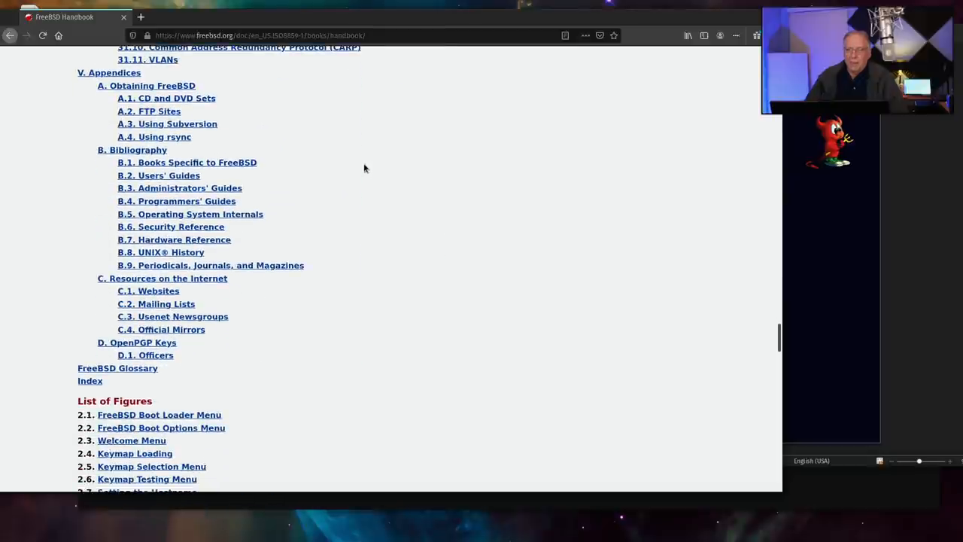
scroll(364, 167, "down", 2)
scroll(365, 168, "down", 2)
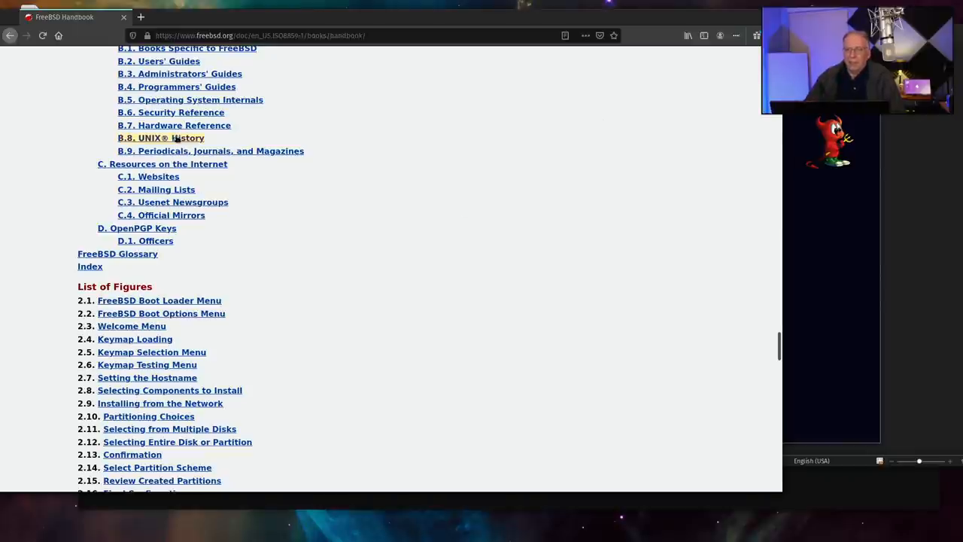
scroll(376, 118, "up", 3)
scroll(376, 117, "up", 3)
scroll(252, 124, "up", 2)
scroll(252, 124, "up", 1)
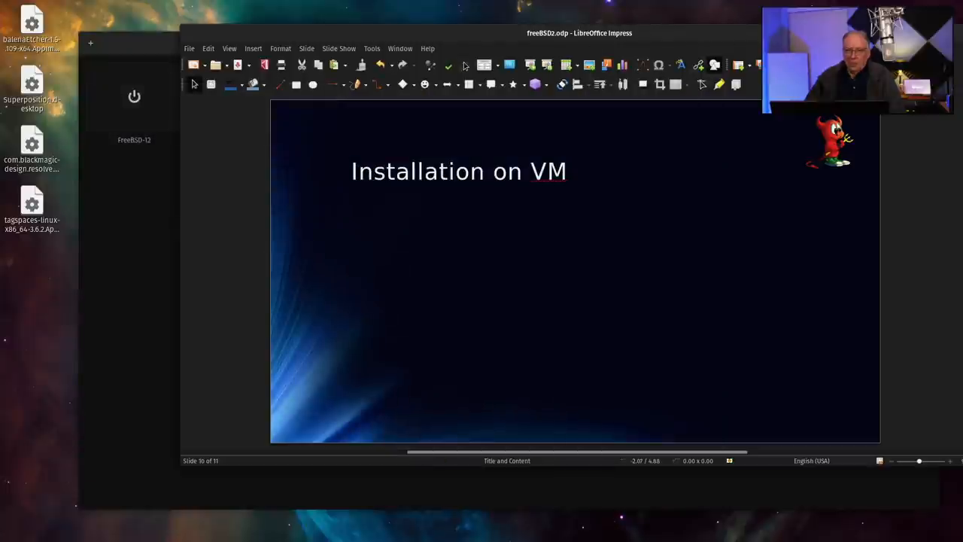
- Raise Boxes and start a new VM from a local OS image file, browsing to Downloads
mouse_move(793, 34)
left_mouse_down()
mouse_move(701, 32)
mouse_move(675, 58)
left_mouse_up()
left_click(666, 44)
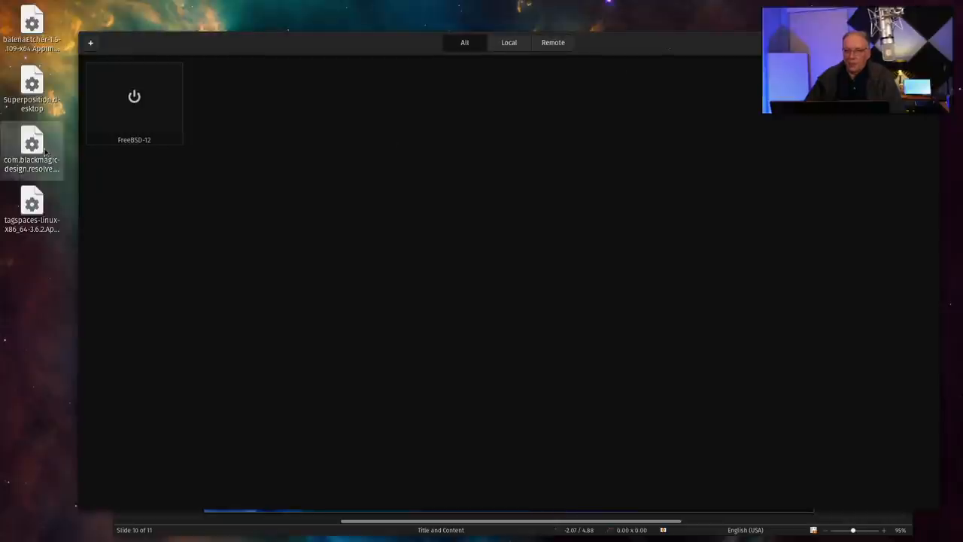
left_click(91, 43)
left_click(125, 72)
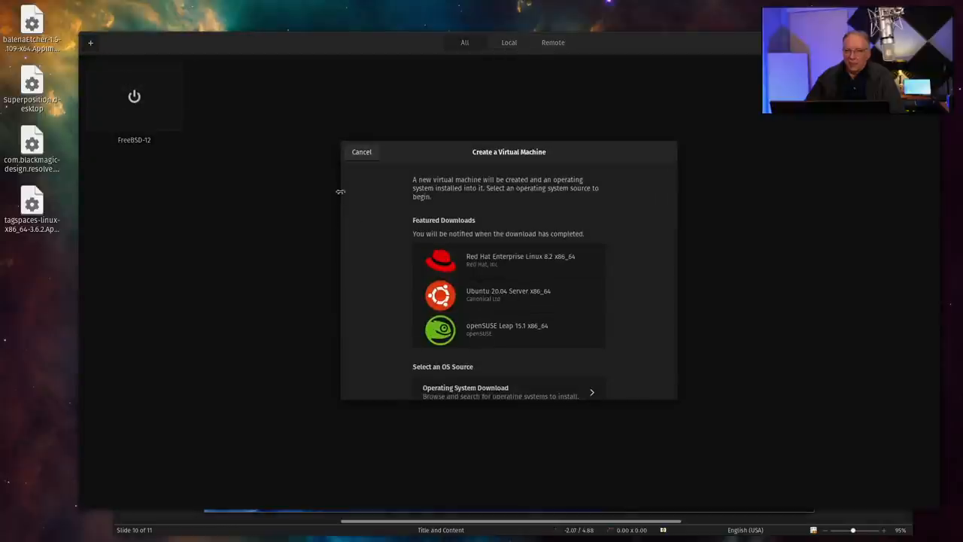
scroll(471, 296, "down", 2)
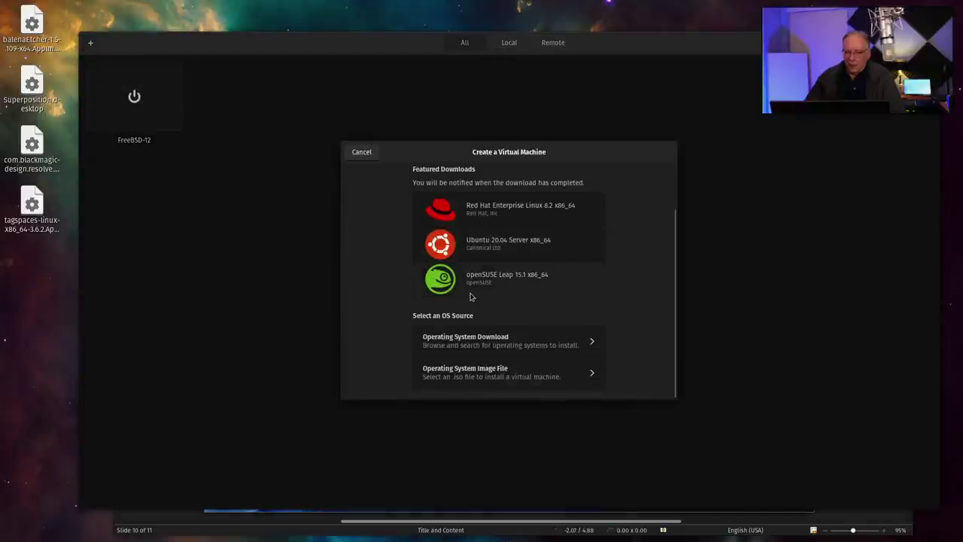
left_click(467, 370)
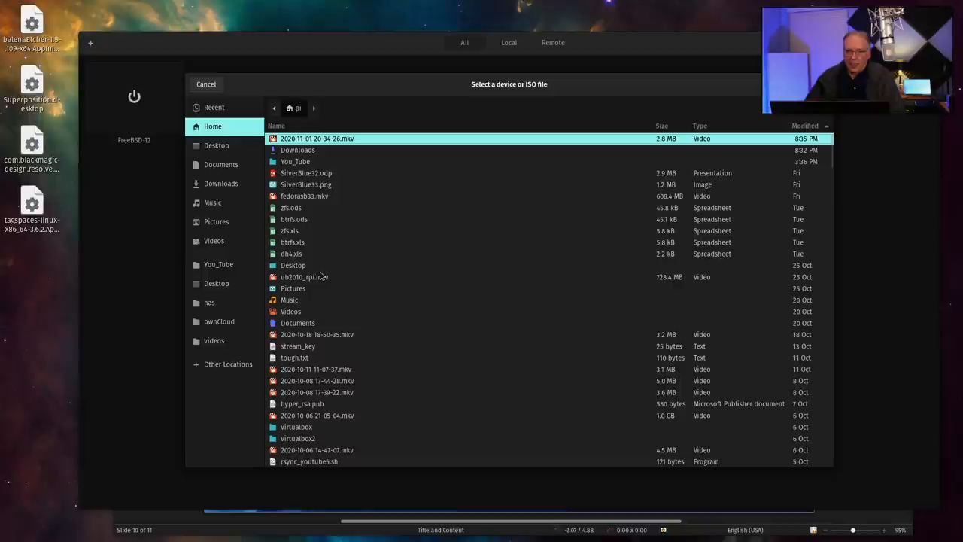
left_click(220, 183)
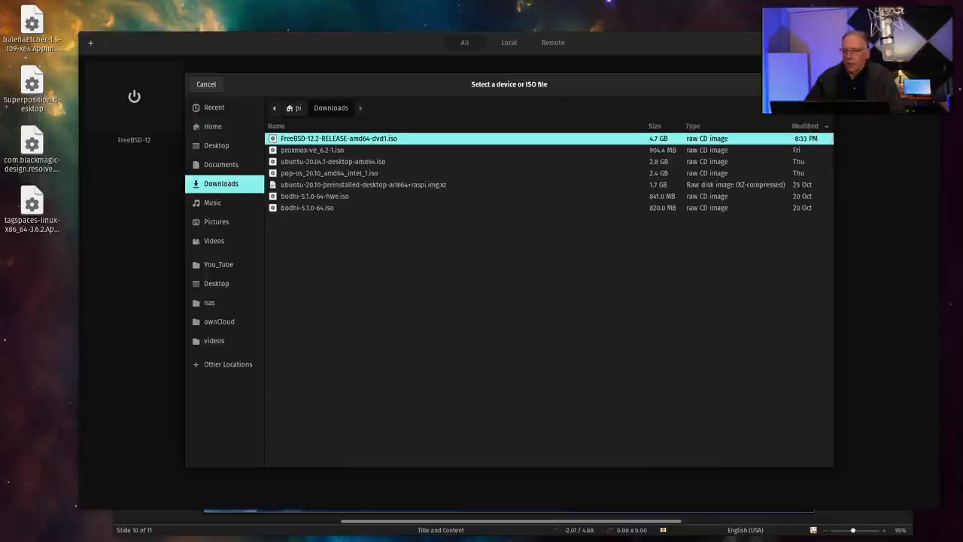
- Pick FreeBSD-12.2-RELEASE-amd64-dvd1.iso, customize to 4.0 GiB memory and 36.3 GB disk, and create the box
double_click(338, 139)
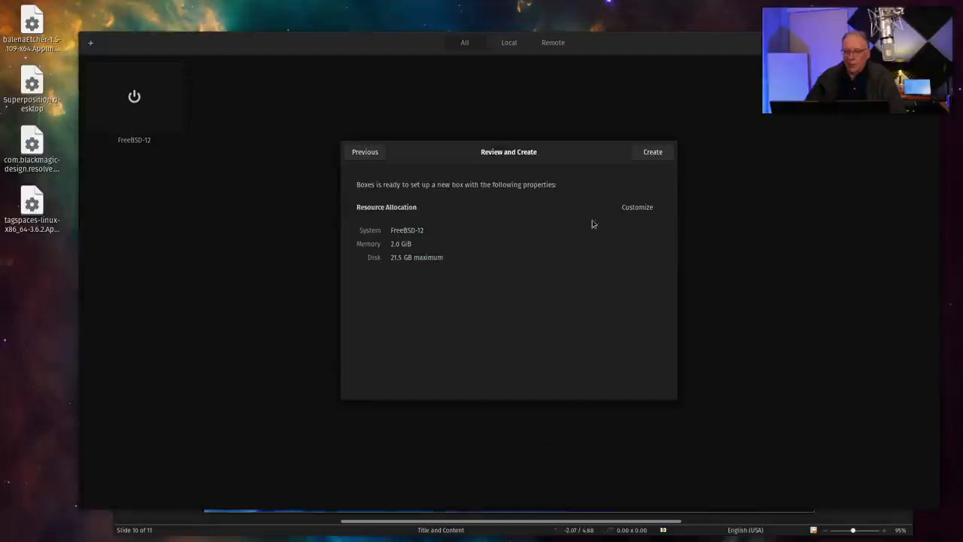
left_click(637, 207)
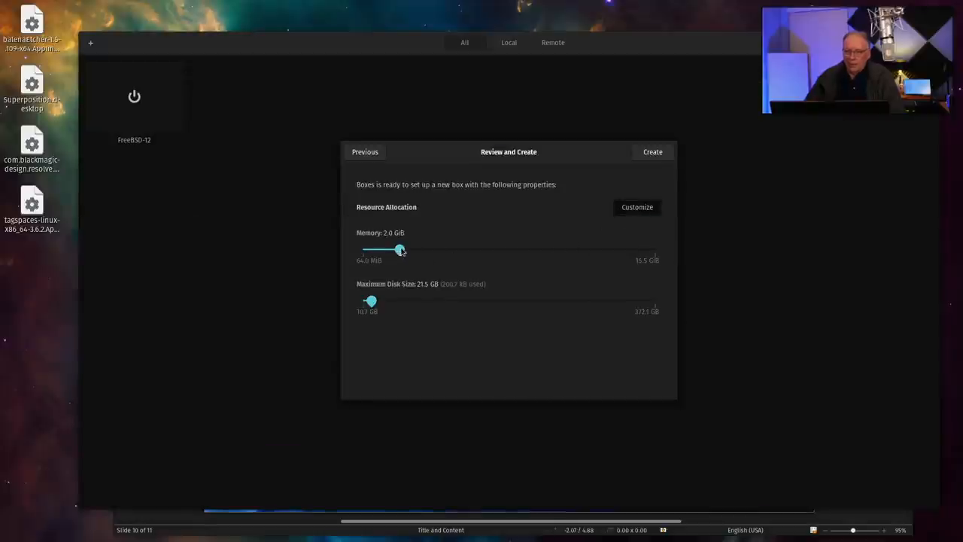
left_click_drag(403, 250, 439, 251)
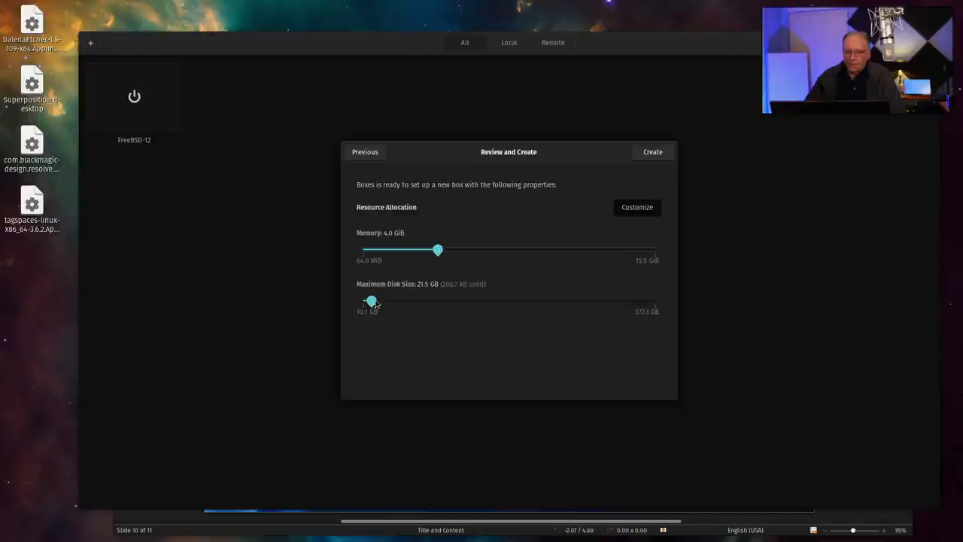
left_click_drag(370, 303, 388, 304)
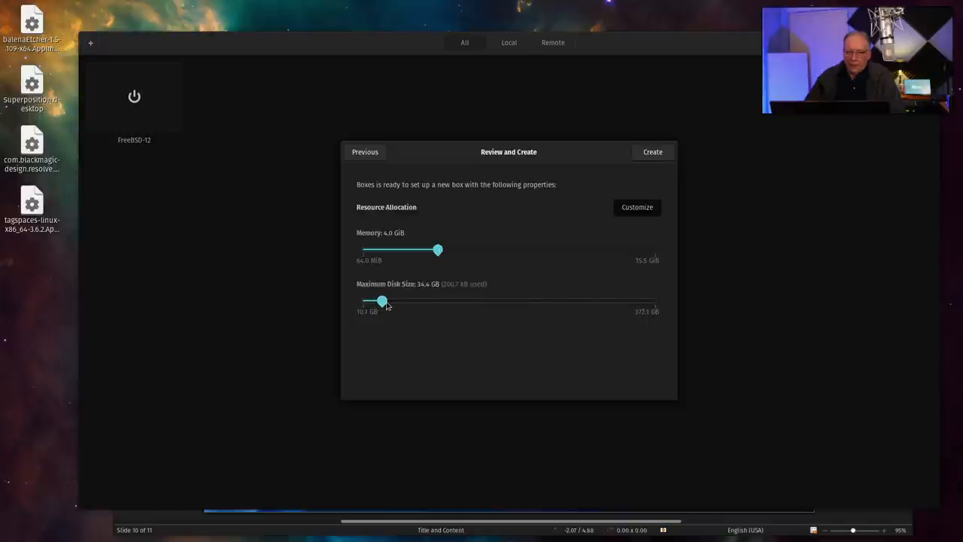
mouse_move(381, 302)
left_mouse_down()
mouse_move(393, 304)
mouse_move(382, 304)
left_mouse_up()
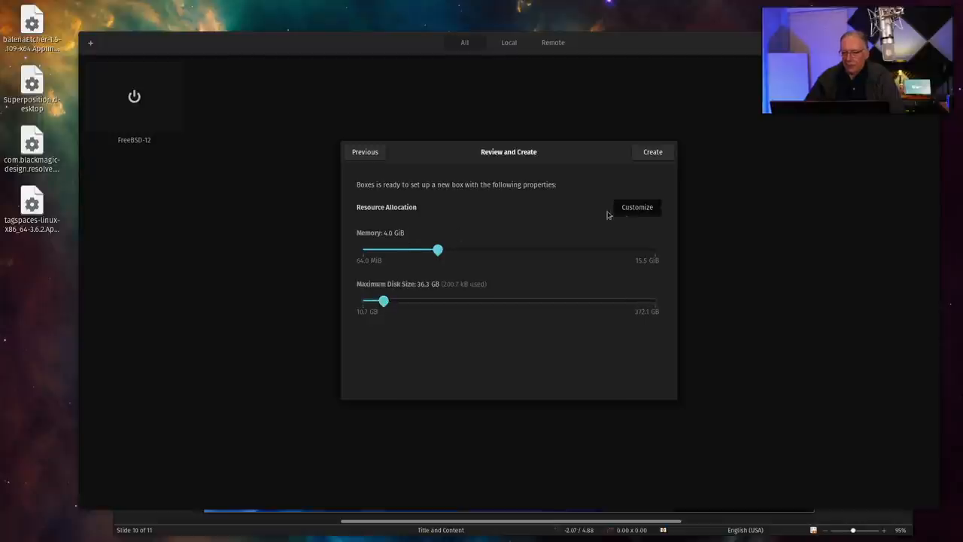
left_click(652, 151)
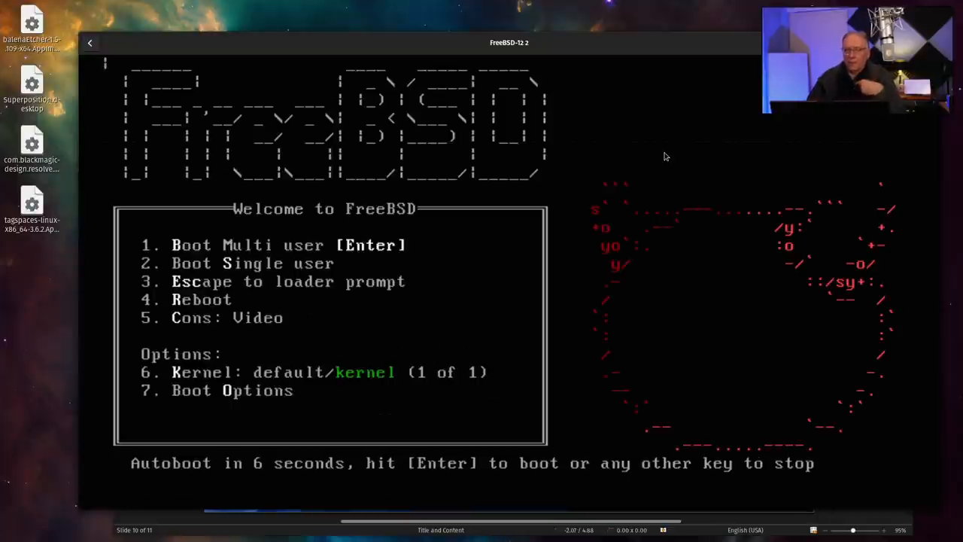
- Boot FreeBSD, choose Install, browse the keymap list and continue with the default US keymap
key("Return")
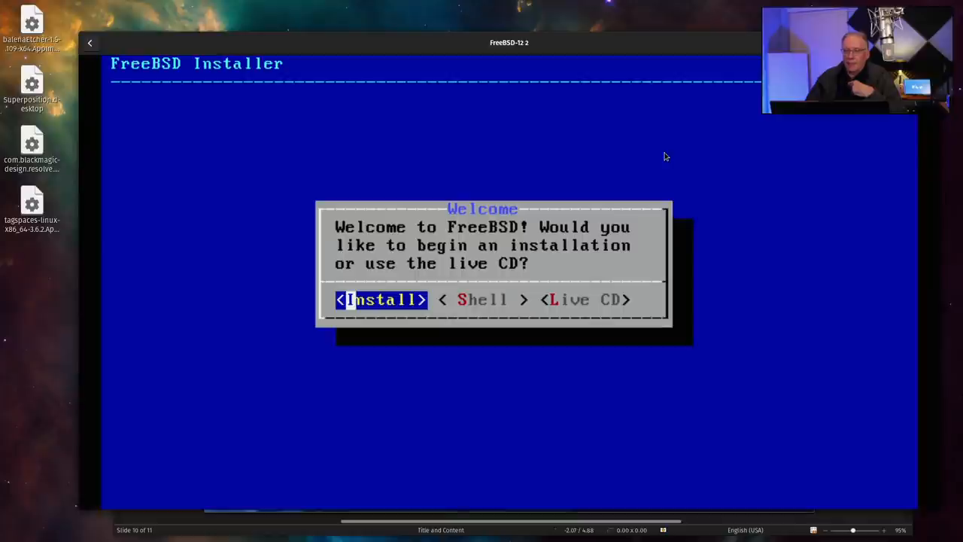
key("Return")
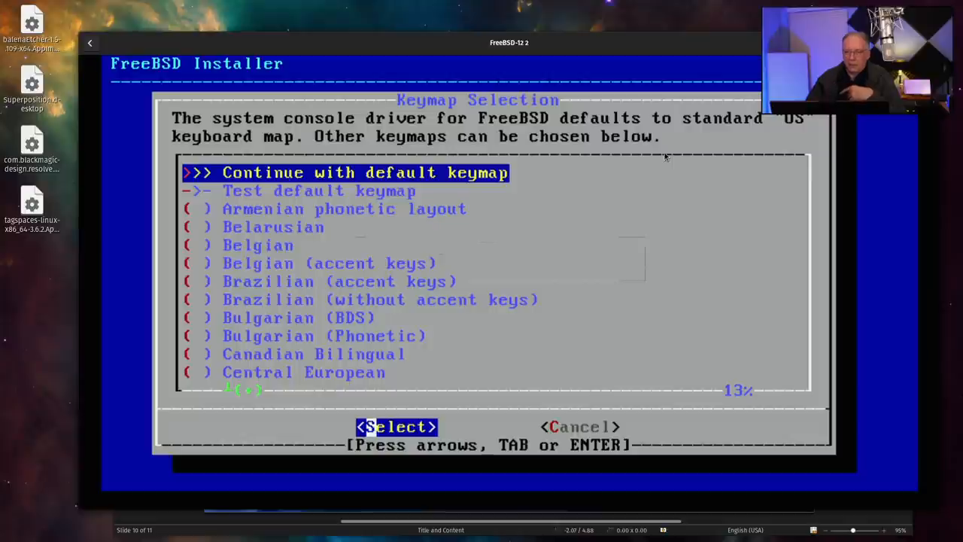
key("Down")
key("Down")
key("Down")
key("Down")
key("Down")
key("Down")
key("Down")
key("Down")
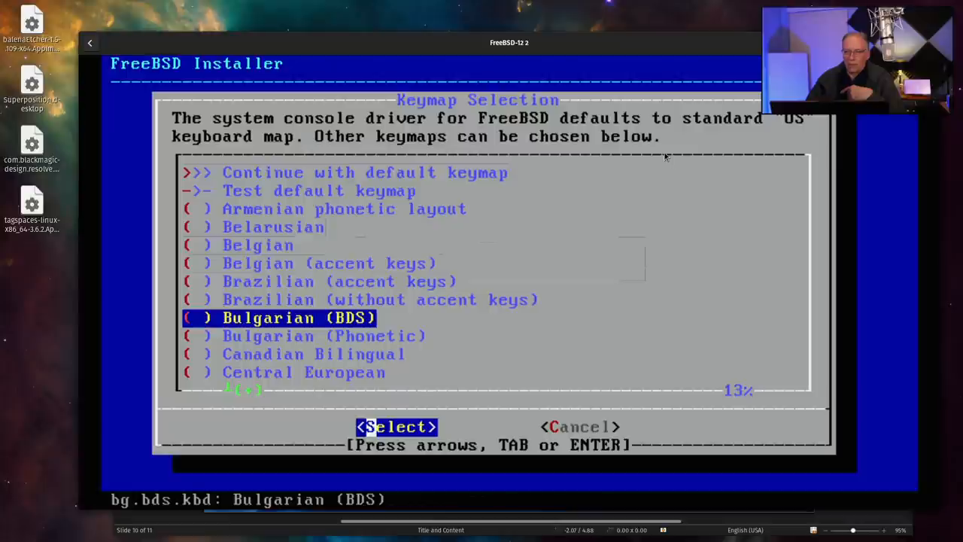
key("Down")
key("Down")
key("Down")
key("Down")
key("Down")
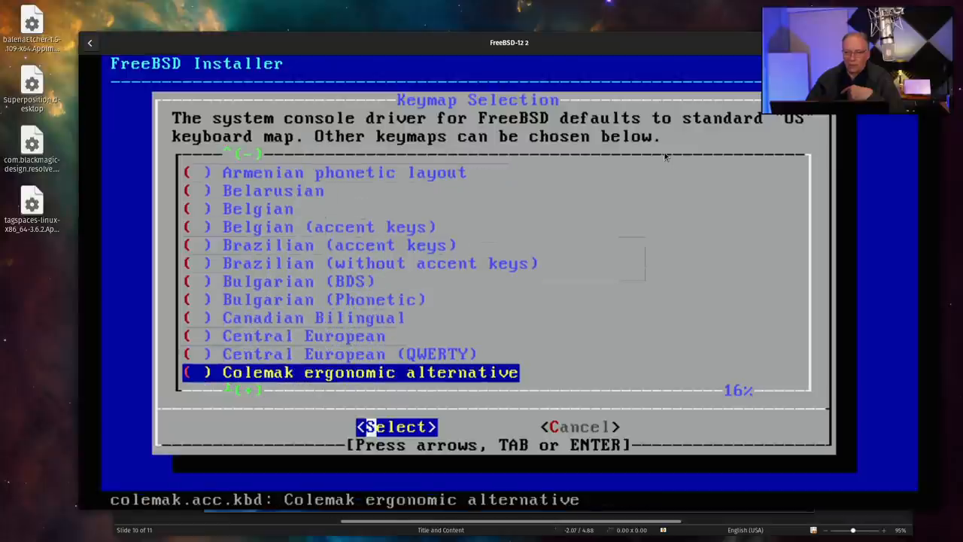
key("Up")
key("Home")
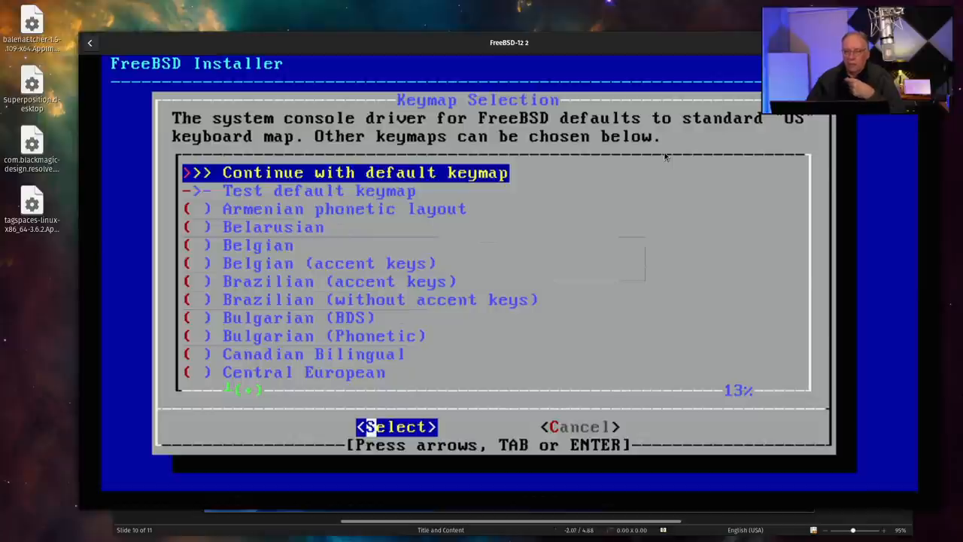
key("Return")
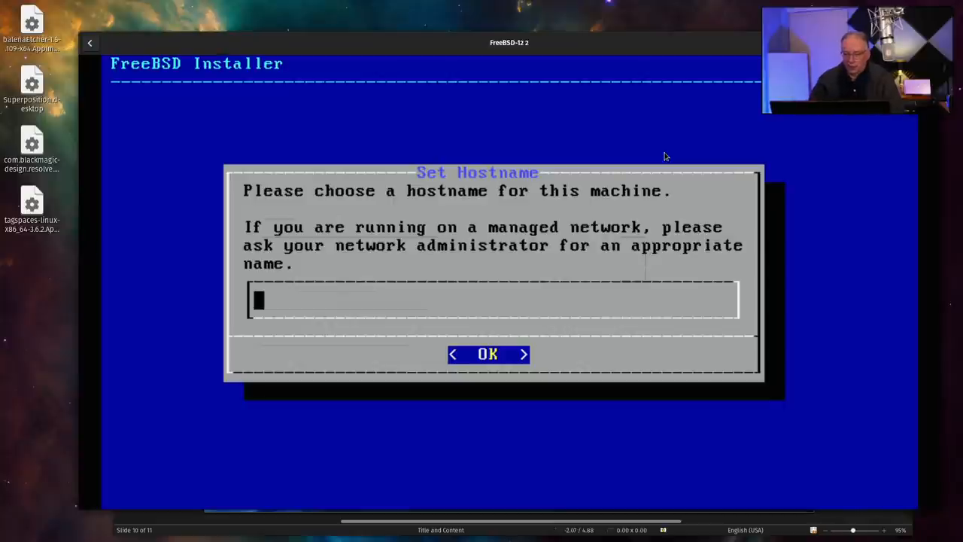
type("free4.macknife.info")
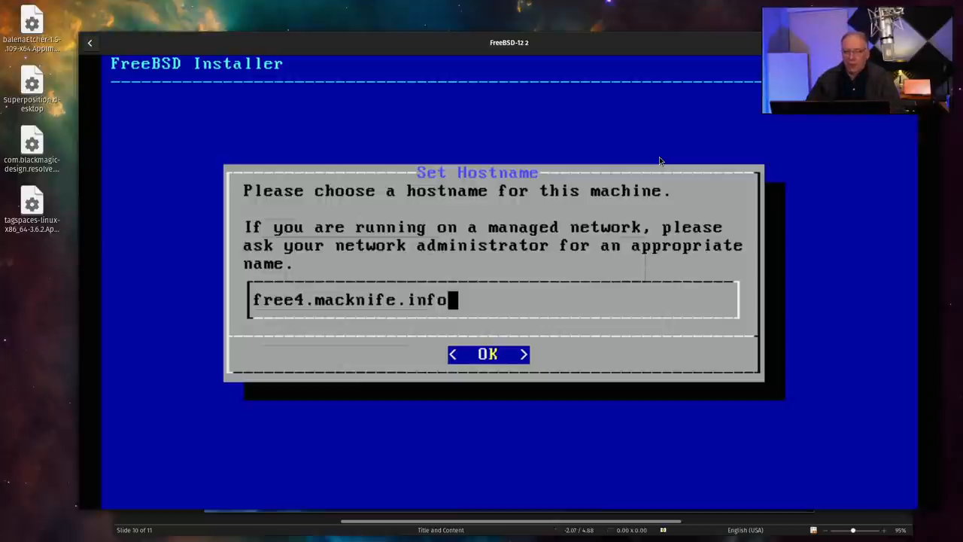
- Confirm the typed hostname, then browse the Distribution Select list without changing any components
key("Tab")
key("Return")
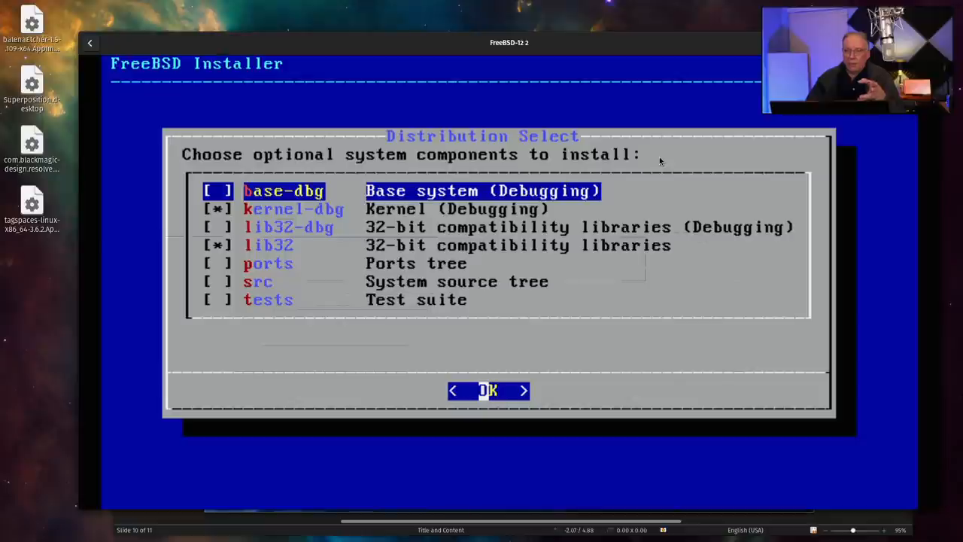
key("Down")
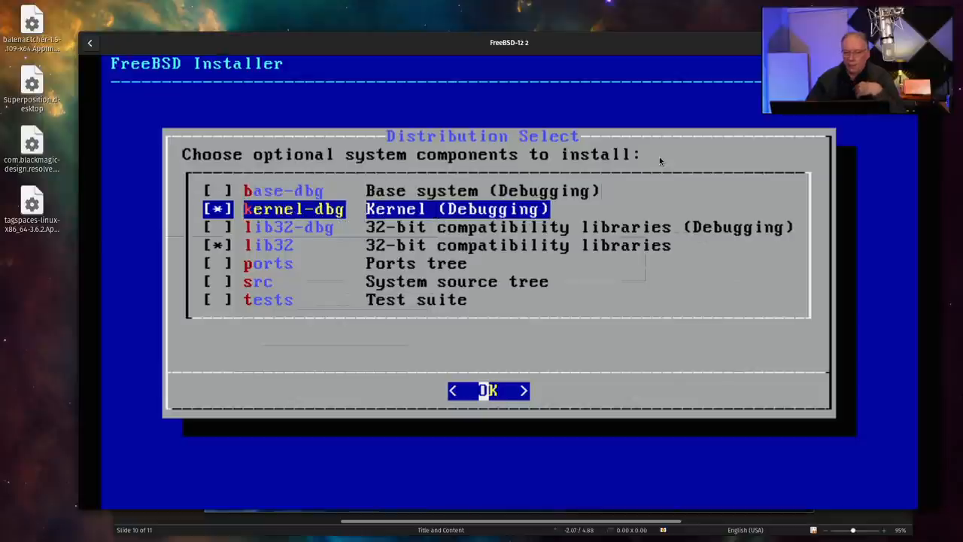
key("Down")
key("Down")
key("Down")
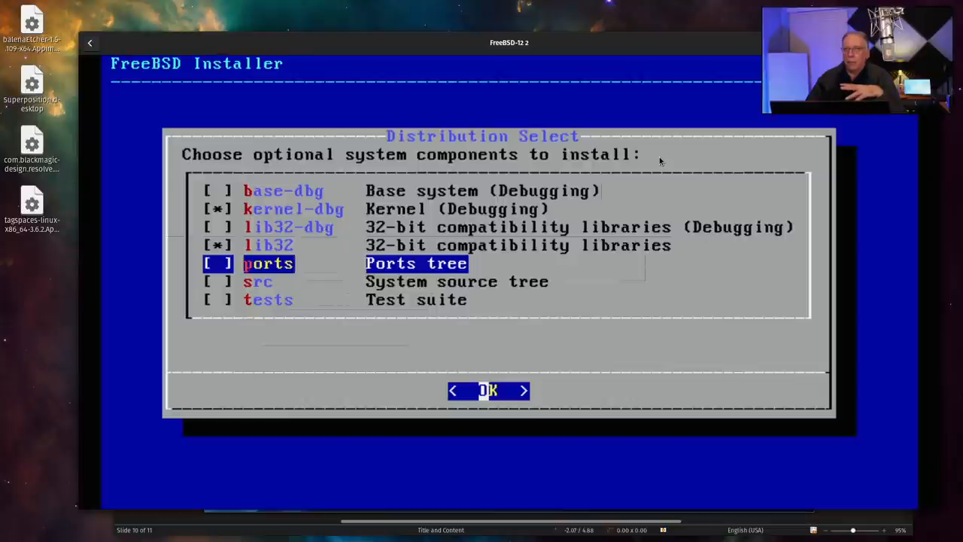
key("Down")
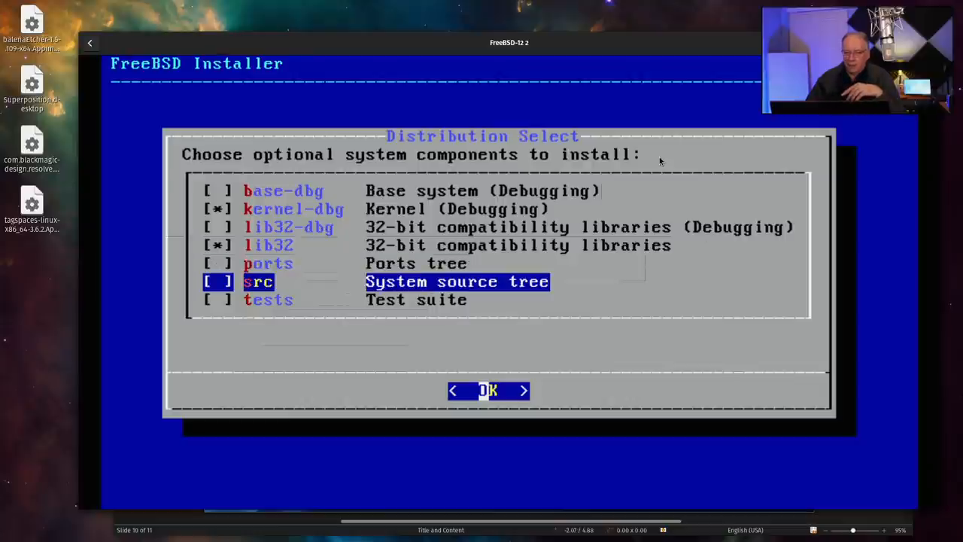
key("Down")
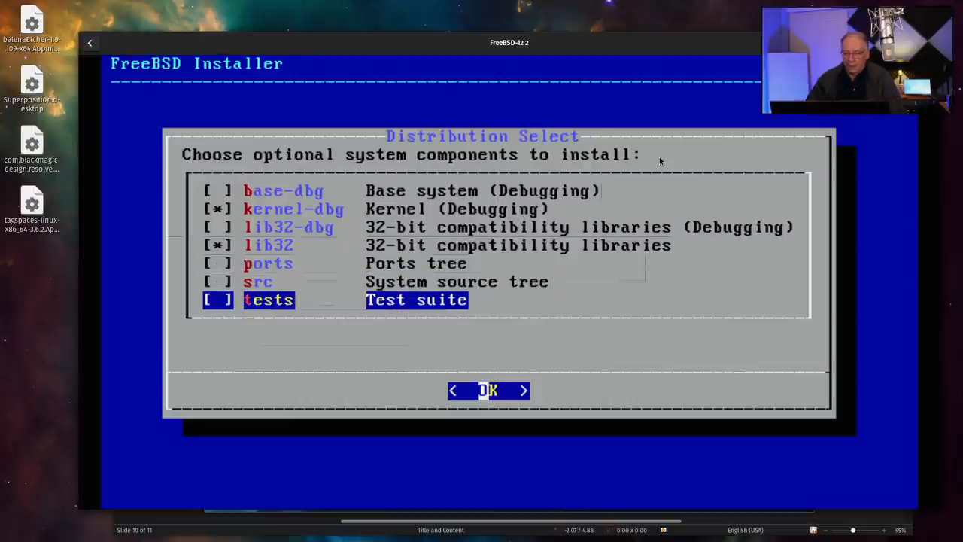
key("Up")
key("Up")
key("Up")
key("Up")
key("Up")
key("Up")
- Accept the default components and choose guided Root-on-ZFS partitioning
key("Return")
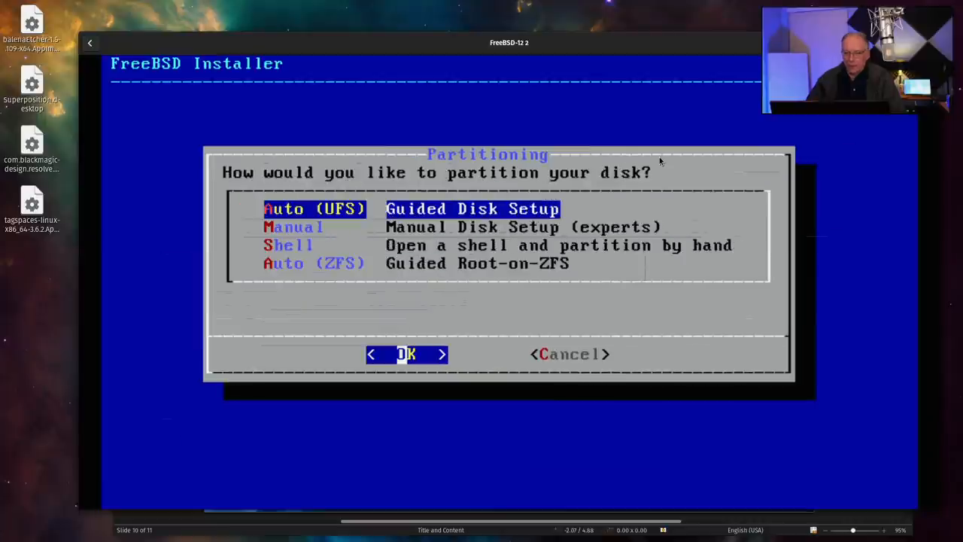
key("Down")
key("Down")
key("Down")
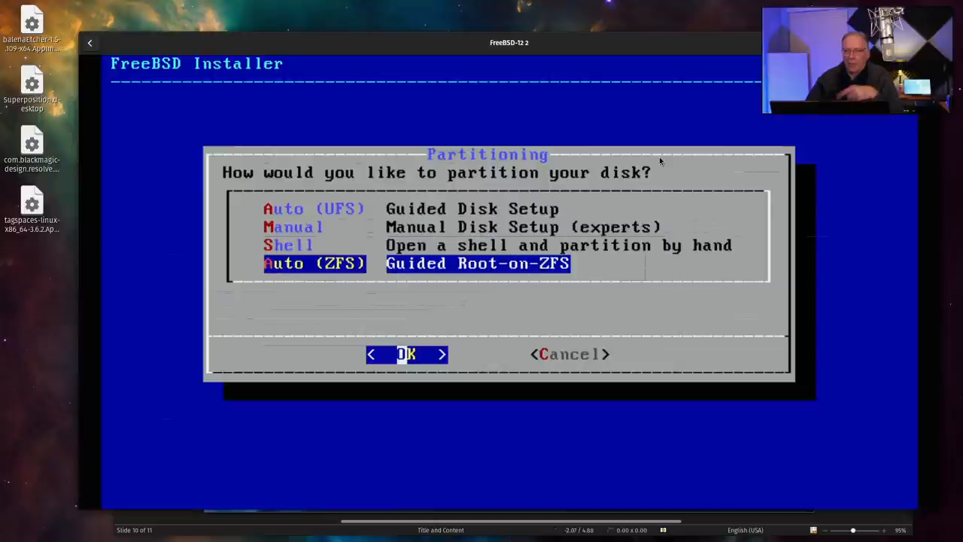
key("Up")
key("Up")
key("Up")
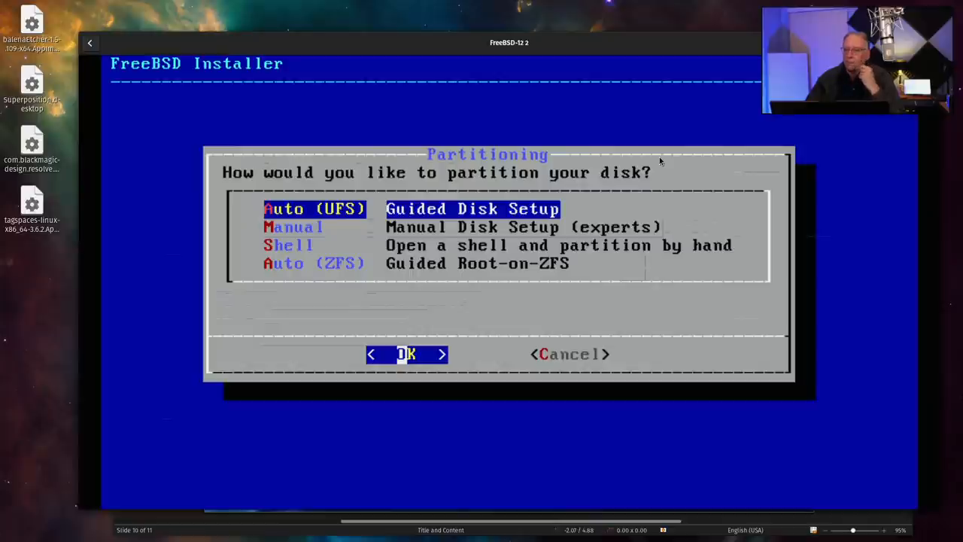
key("Down")
key("Down")
key("Down")
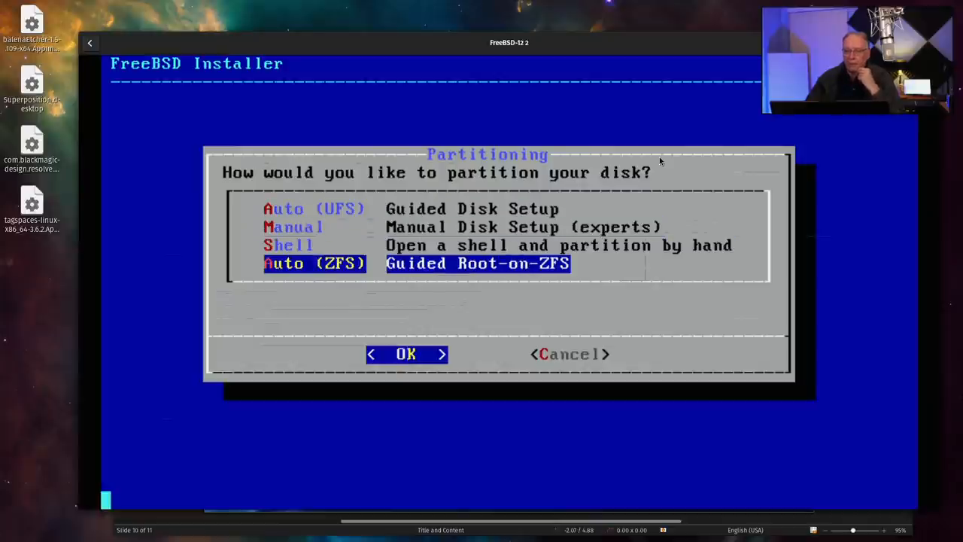
key("Return")
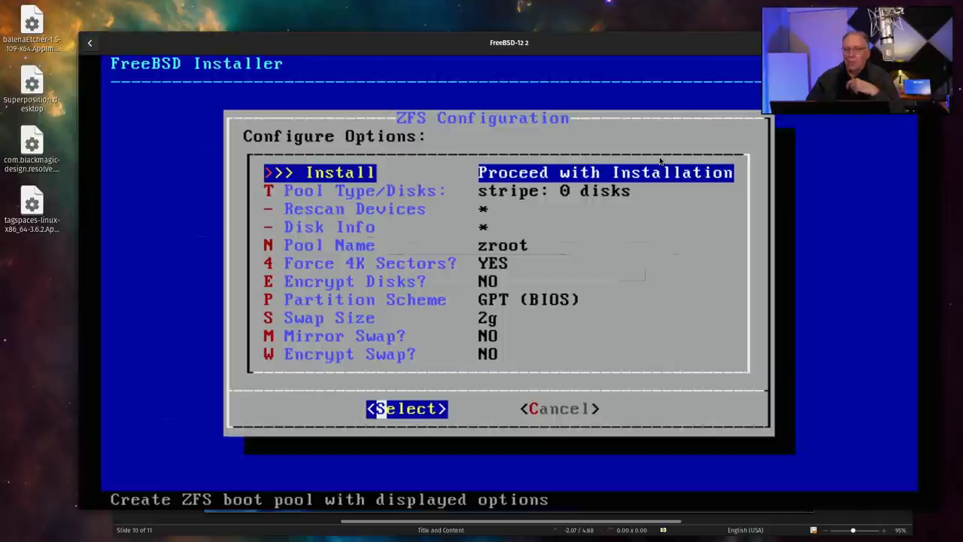
- Set the pool to a stripe on disk ada0, choose Install and confirm wiping ada0 to begin installation
key("Down")
key("Return")
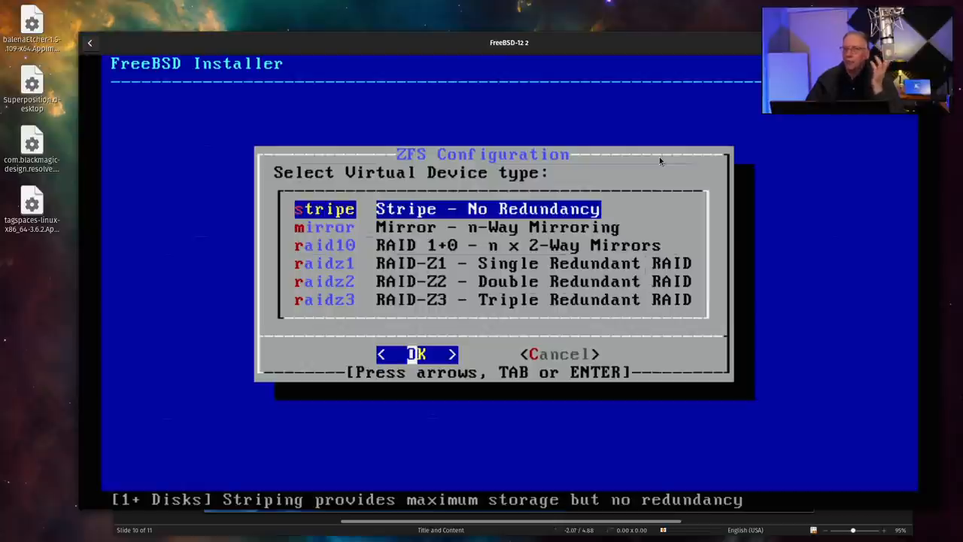
key("Return")
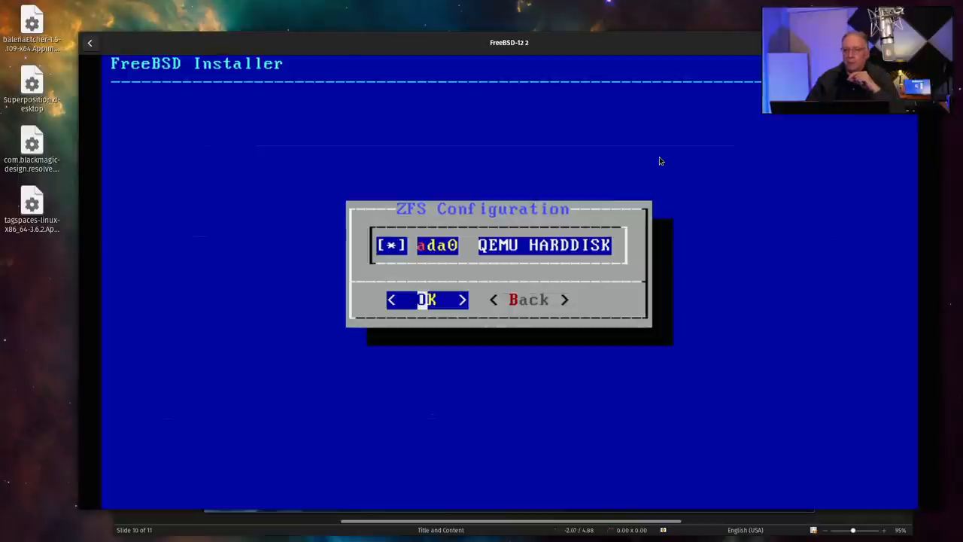
key("Return")
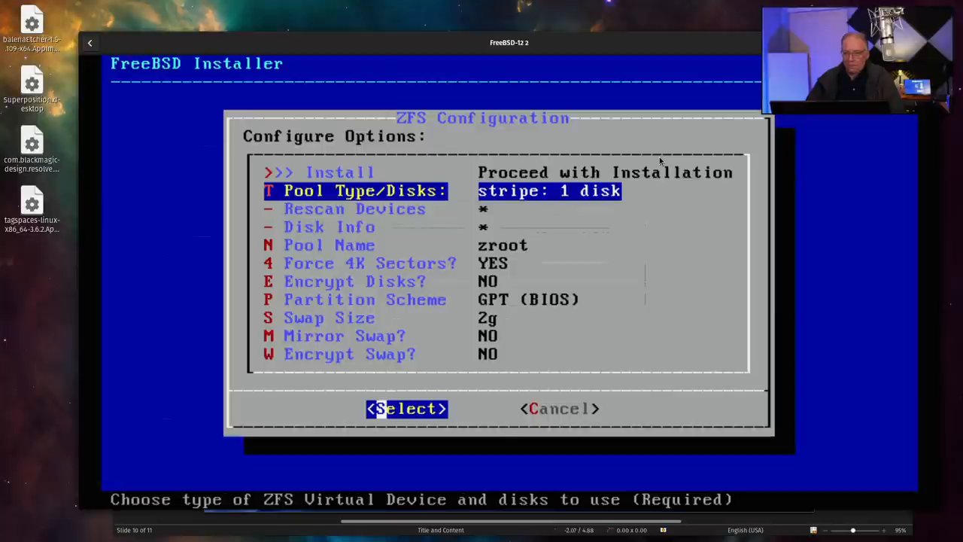
key("Up")
key("Return")
key("Left")
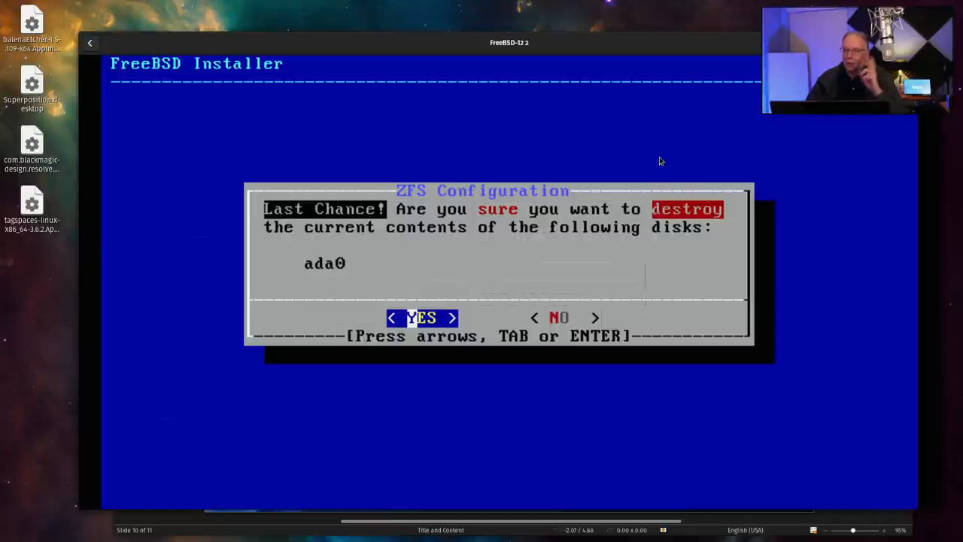
key("Return")
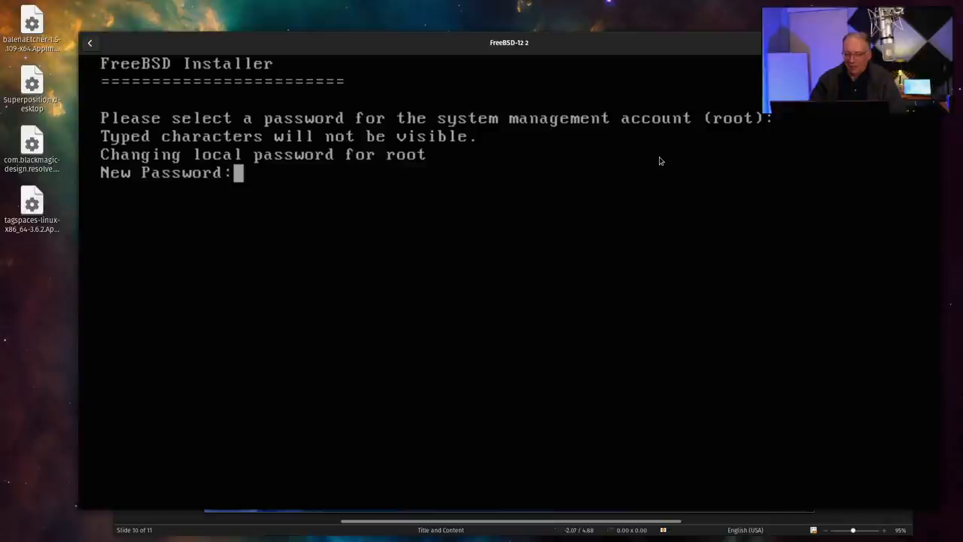
- Set the FreeBSD root password, entering and retyping it inside the VM
left_click(660, 160)
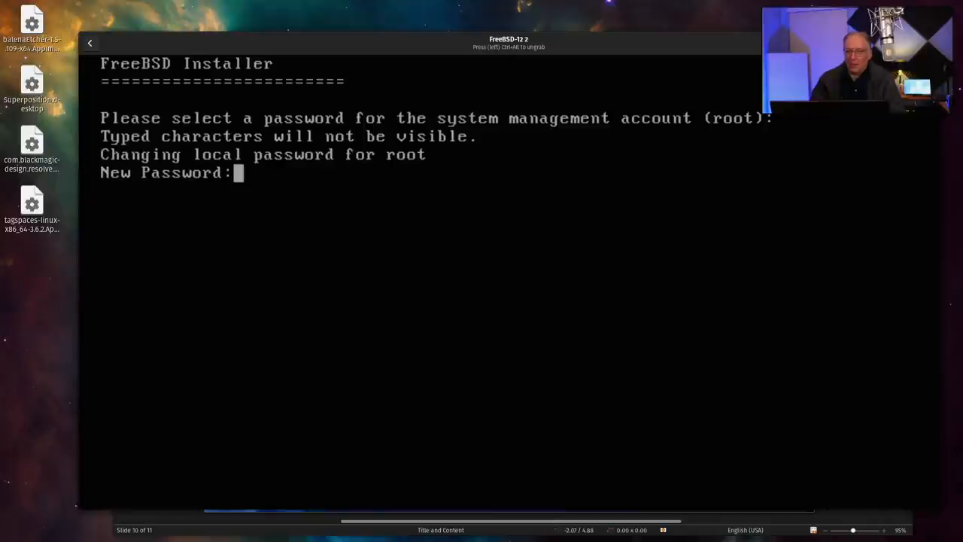
key("Return")
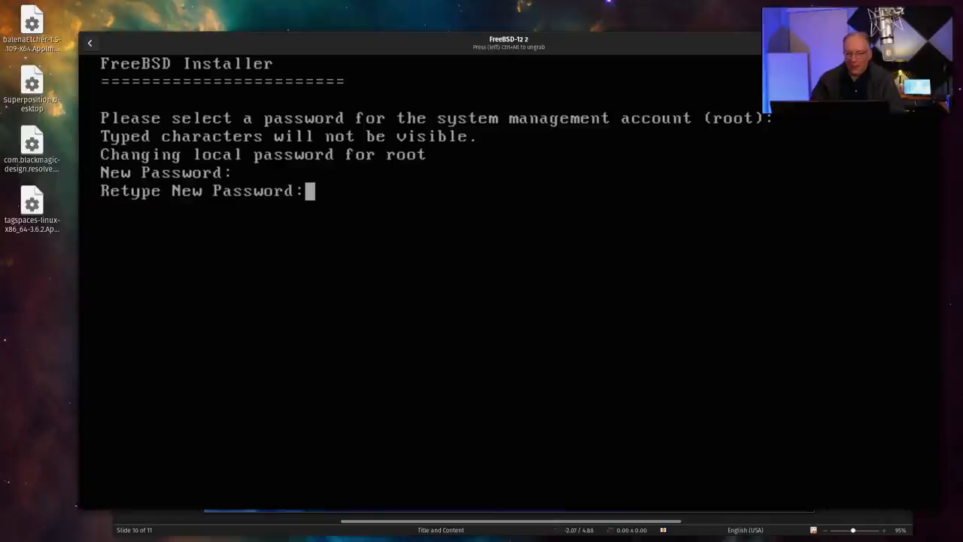
key("Return")
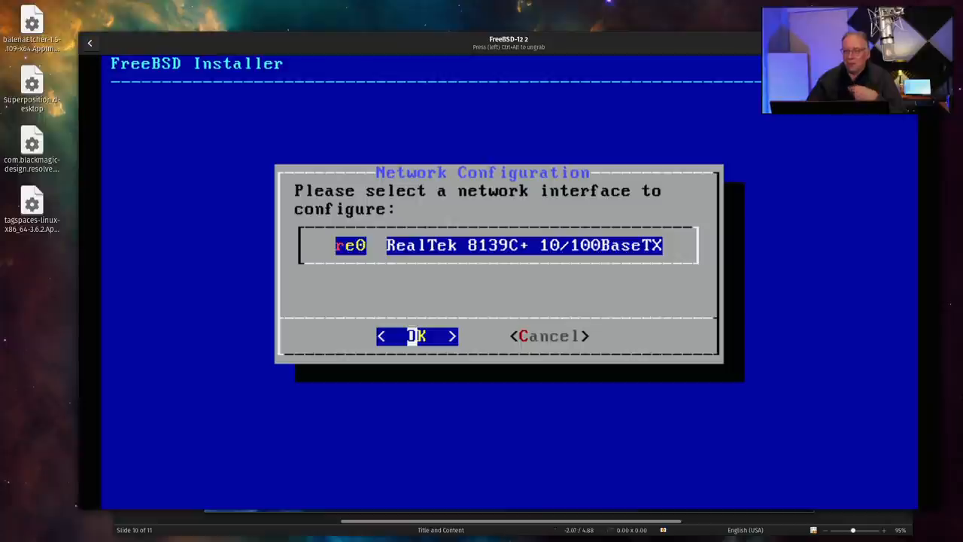
- Configure the re0 interface for IPv4 via DHCP, decline IPv6, and reach the resolver settings
key("Return")
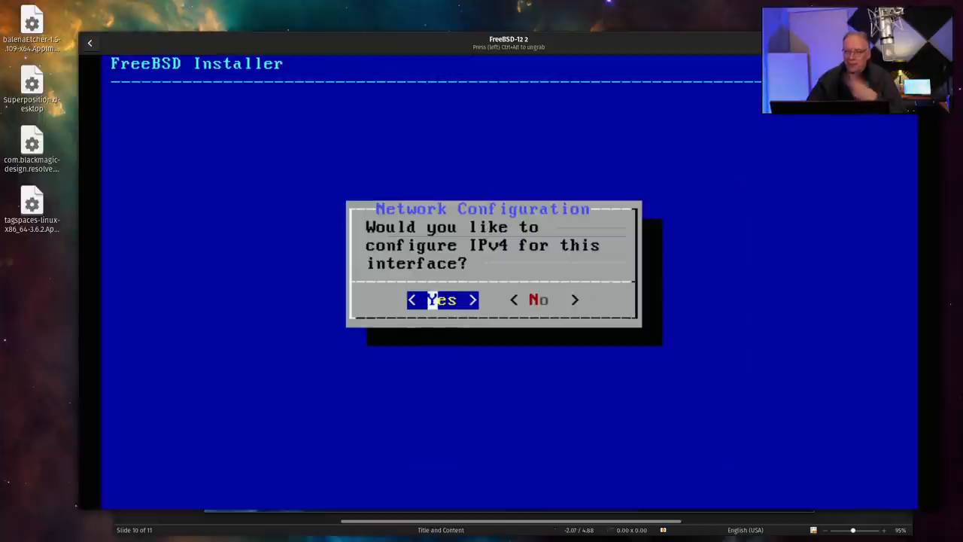
key("Return")
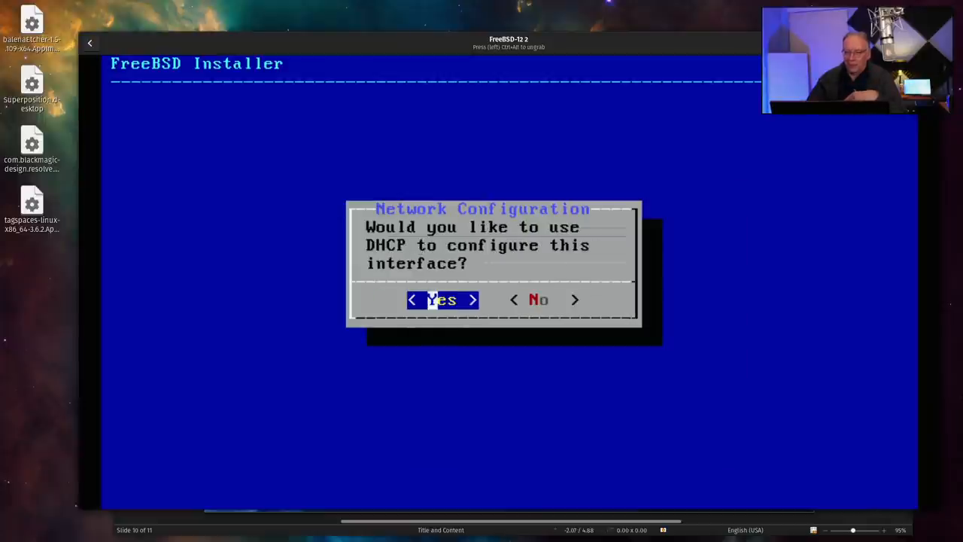
key("Return")
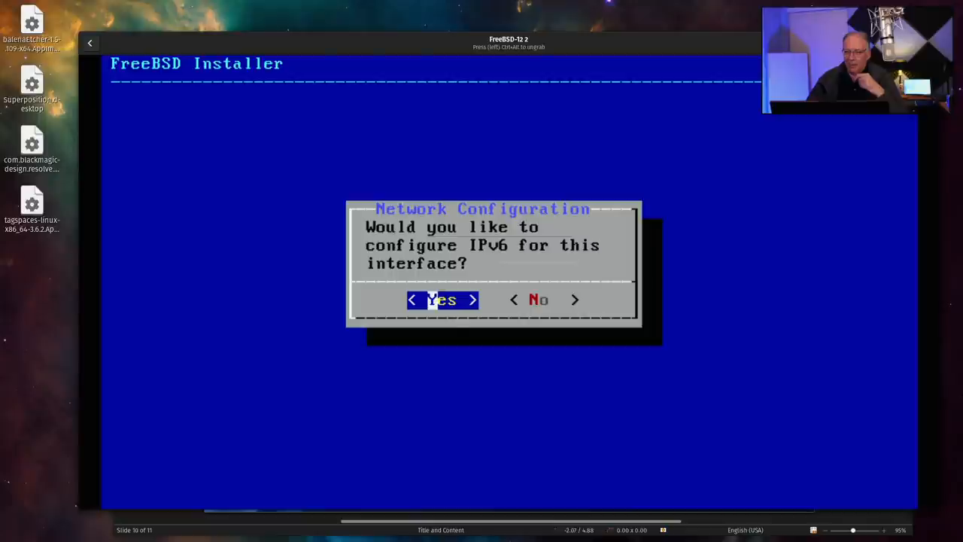
key("Right")
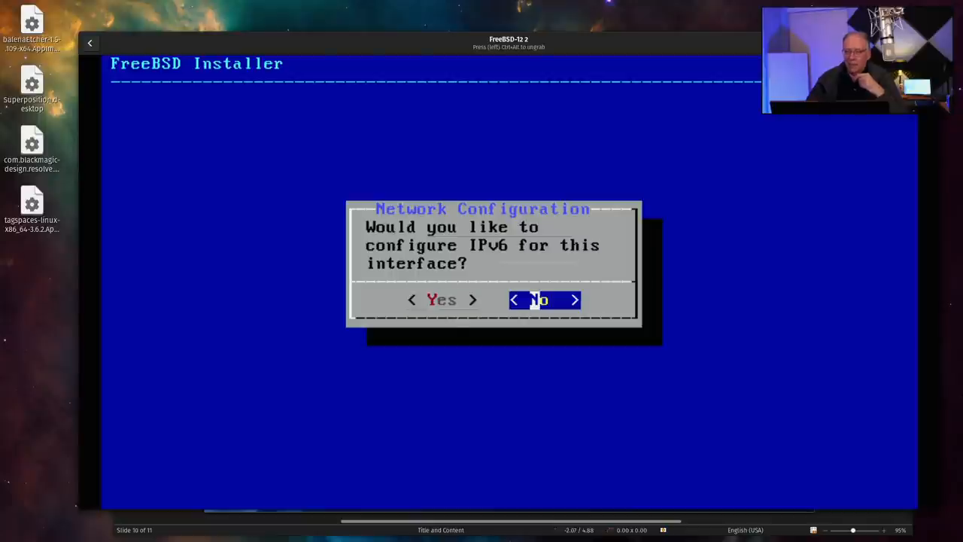
key("Return")
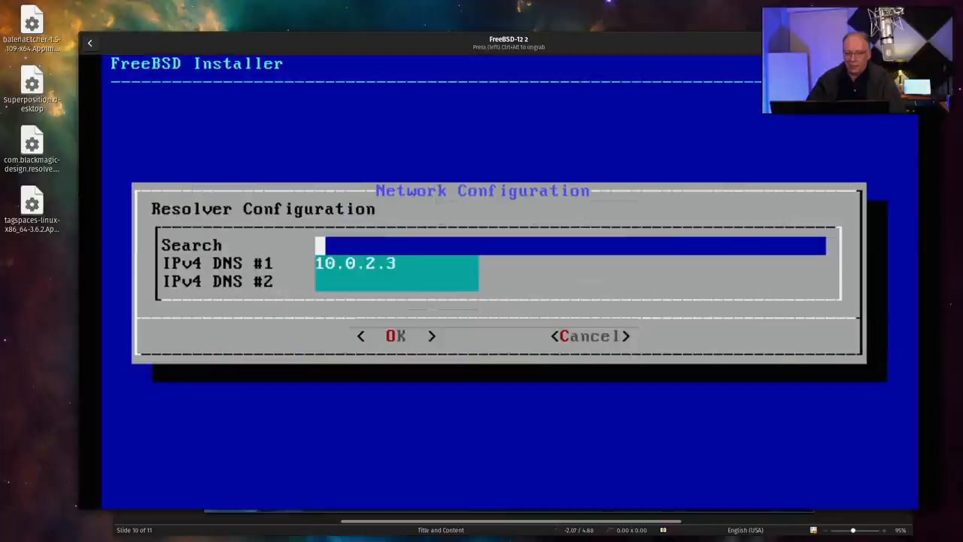
key("Tab")
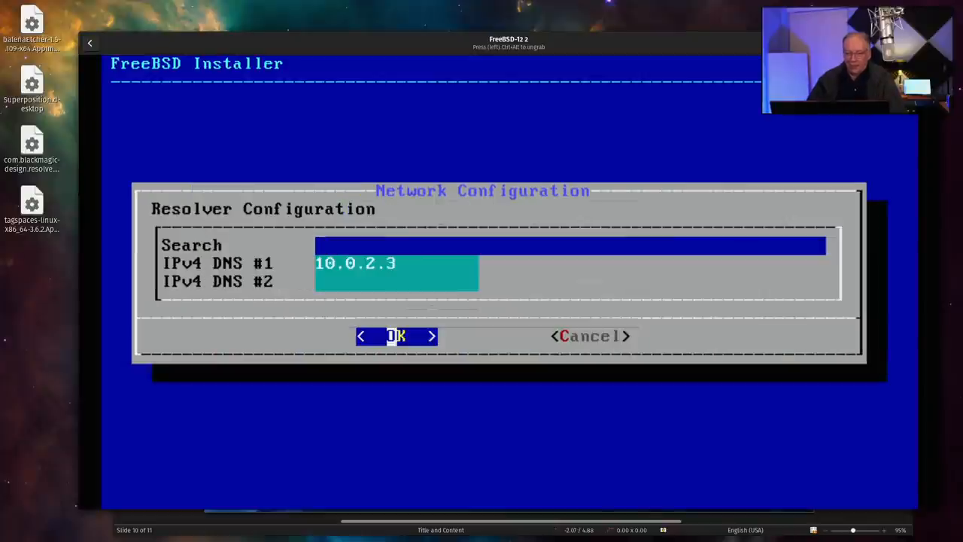
- Accept resolver defaults and choose America, then United States of America, in the Time Zone Selector
key("Return")
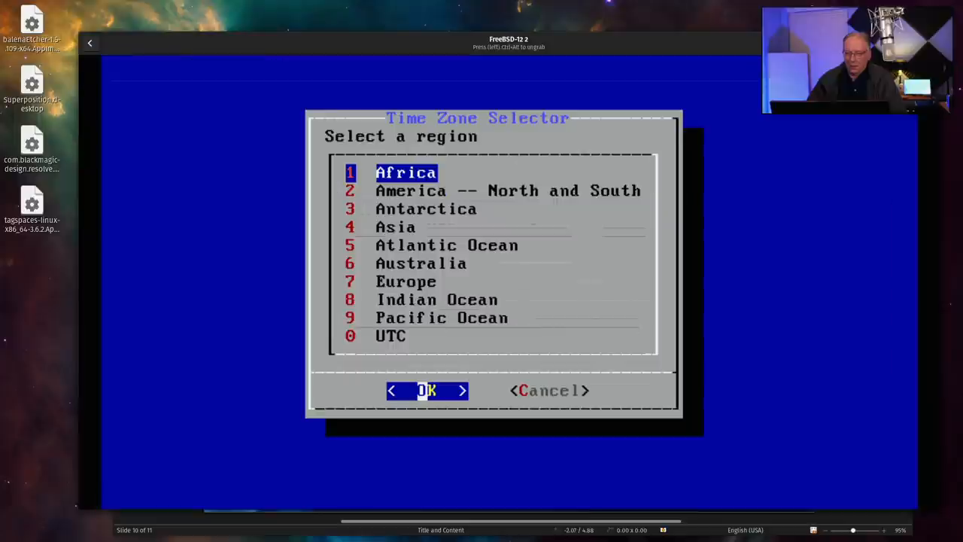
key("Down")
key("Return")
key("Down")
key("Down")
key("Down")
key("Down")
key("Down")
key("Down")
key("Down")
key("Down")
key("Down")
key("Down")
key("Down")
key("Down")
key("Down")
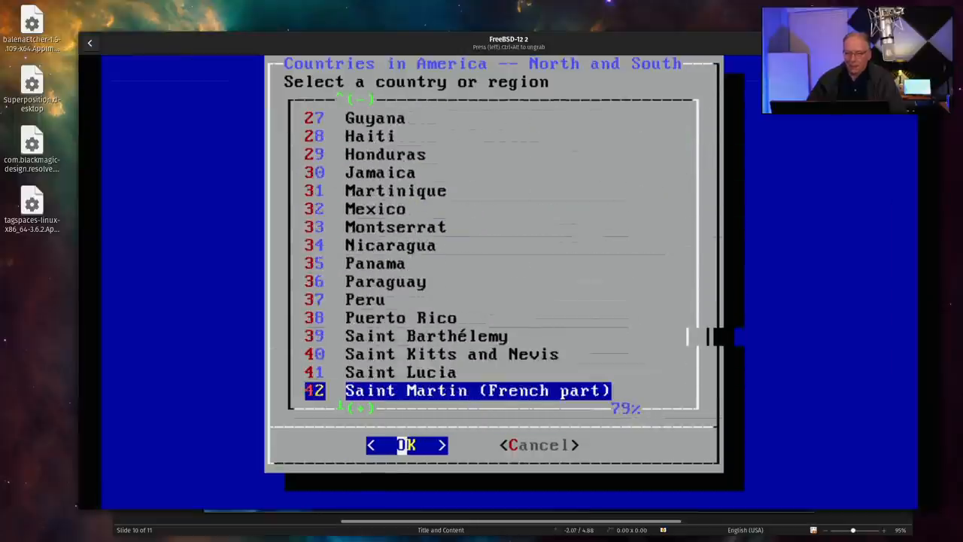
key("Down")
key("Down")
key("Down")
key("Down")
key("Down")
key("Down")
key("Down")
key("Down")
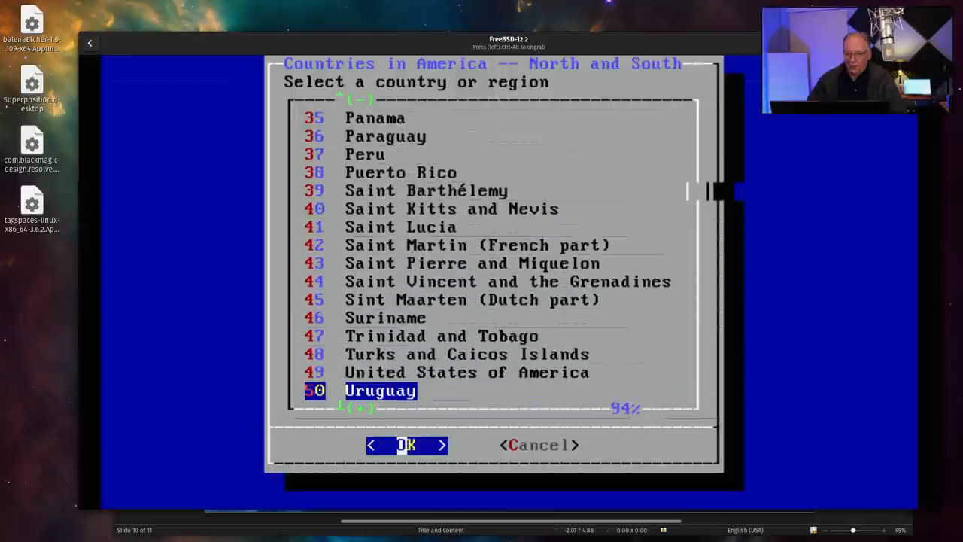
key("Up")
key("Return")
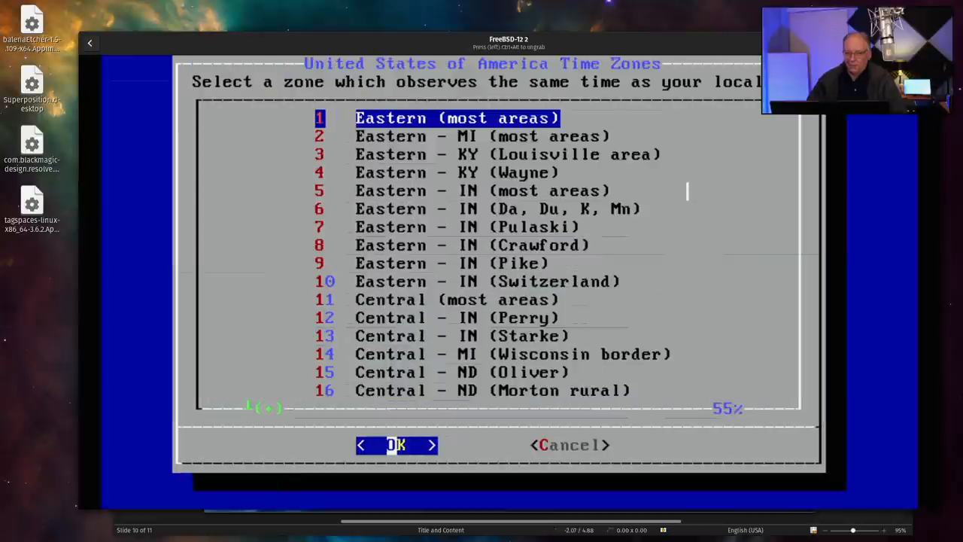
- Select the Central (most areas) zone and confirm CST as the abbreviation
key("Down")
key("Down")
key("Down")
key("Down")
key("Down")
key("Down")
key("Down")
key("Down")
key("Down")
key("Down")
key("Return")
key("Return")
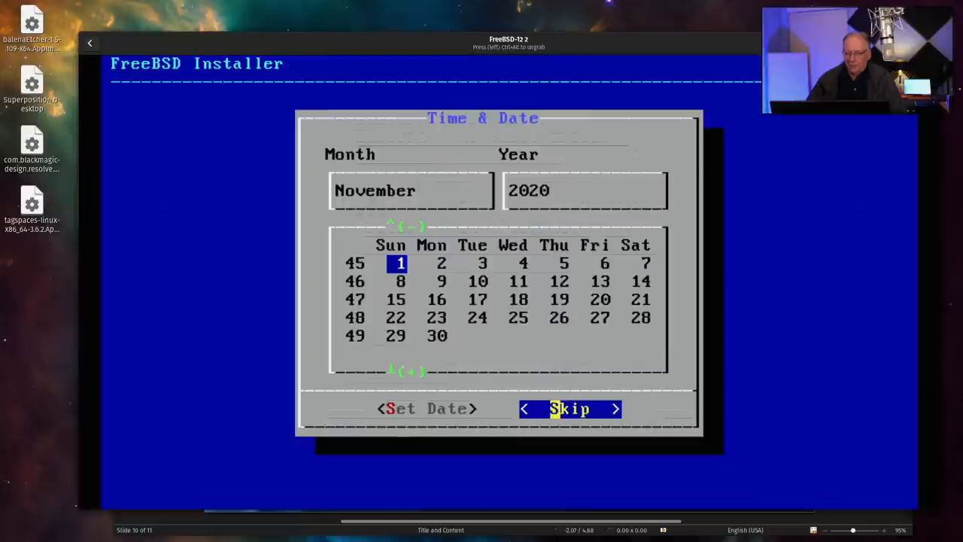
key("Return")
key("Return")
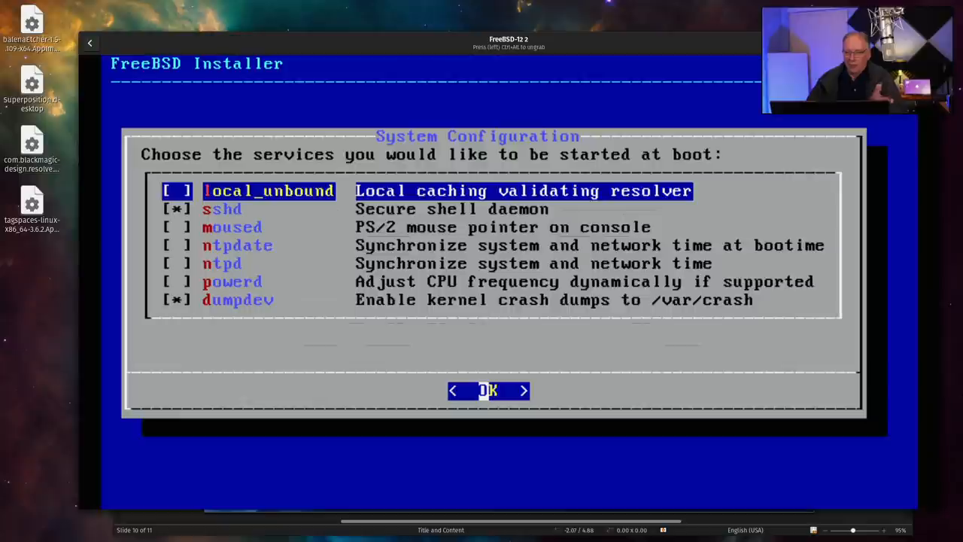
- Keep the default boot services and the default system hardening options
key("Return")
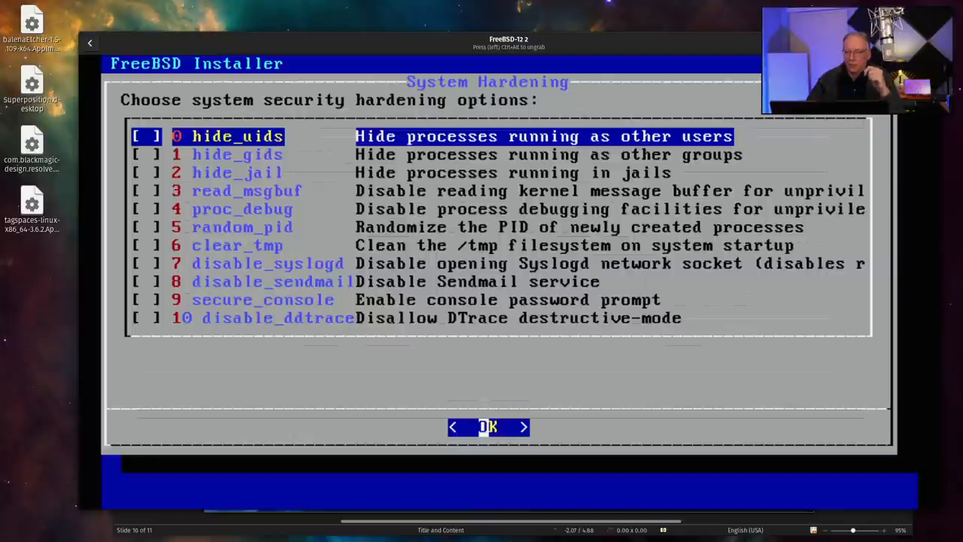
key("Return")
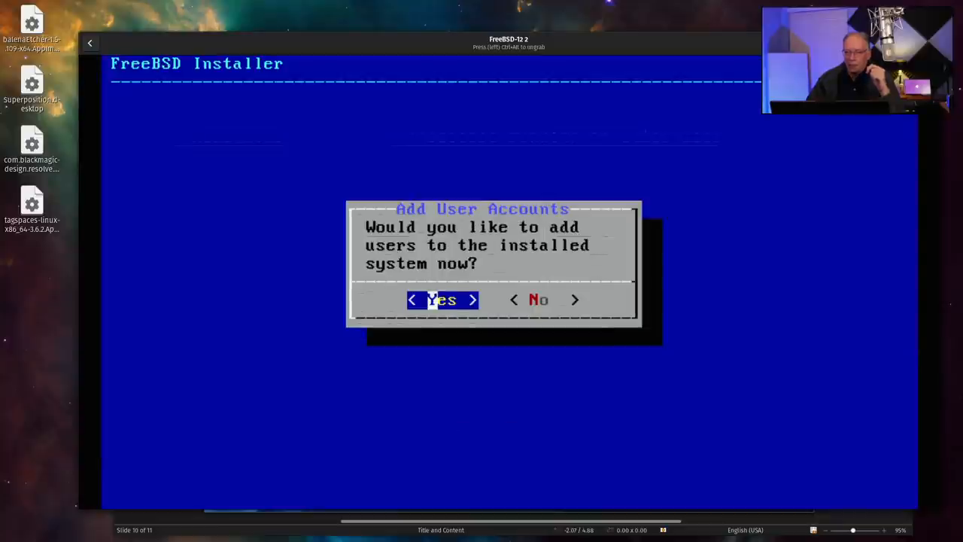
- Start adding a user, entering username and full name, default uid, and wheel as extra group
key("Return")
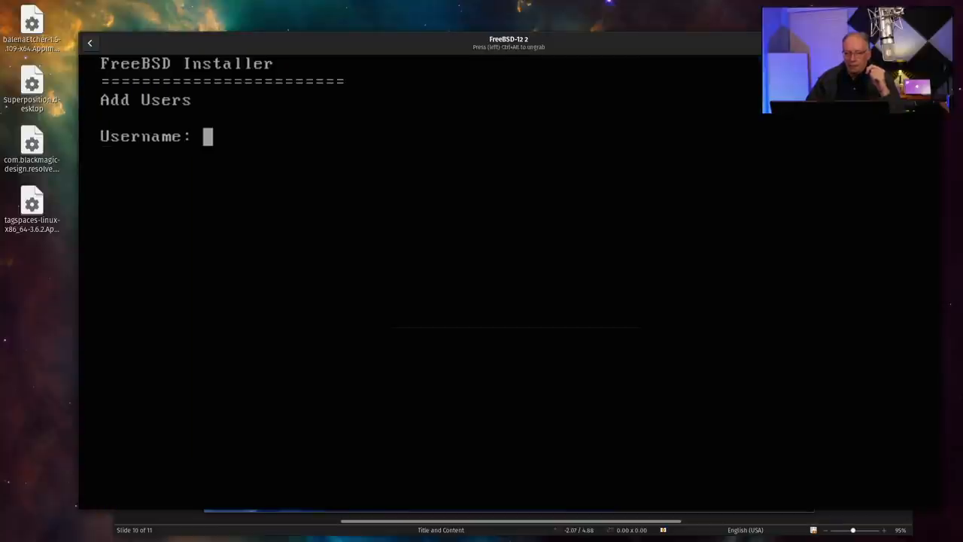
type("DJ")
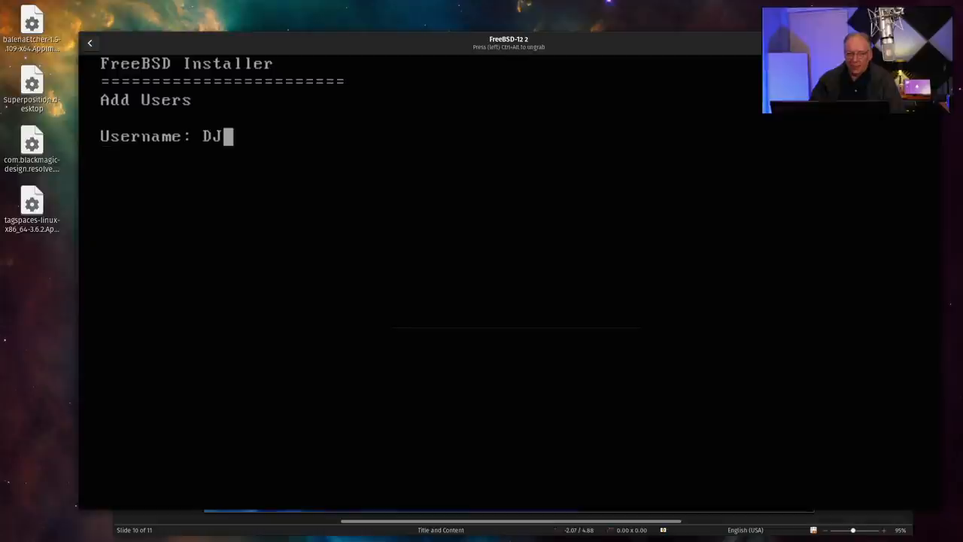
key("BackSpace")
key("BackSpace")
type("djware")
key("Return")
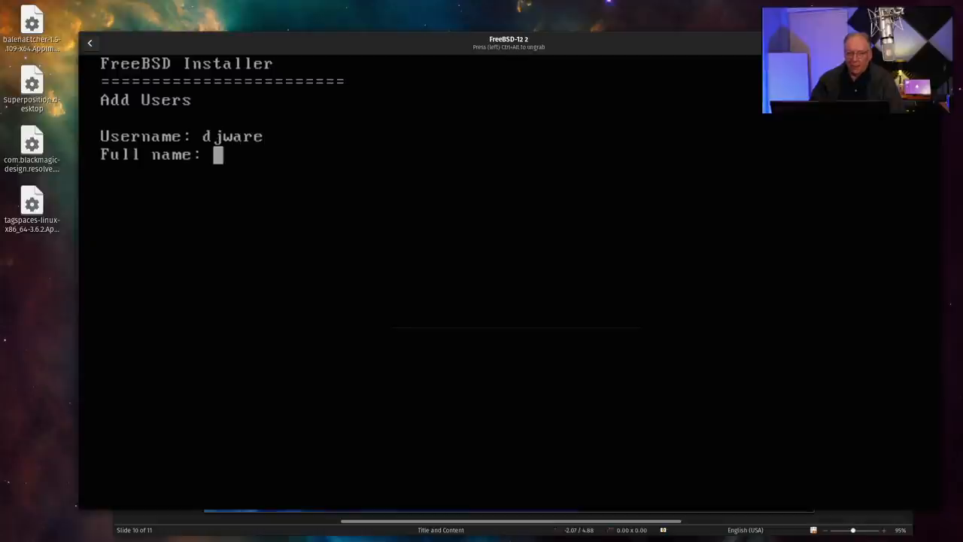
type("DJ Ware")
key("Return")
key("Return")
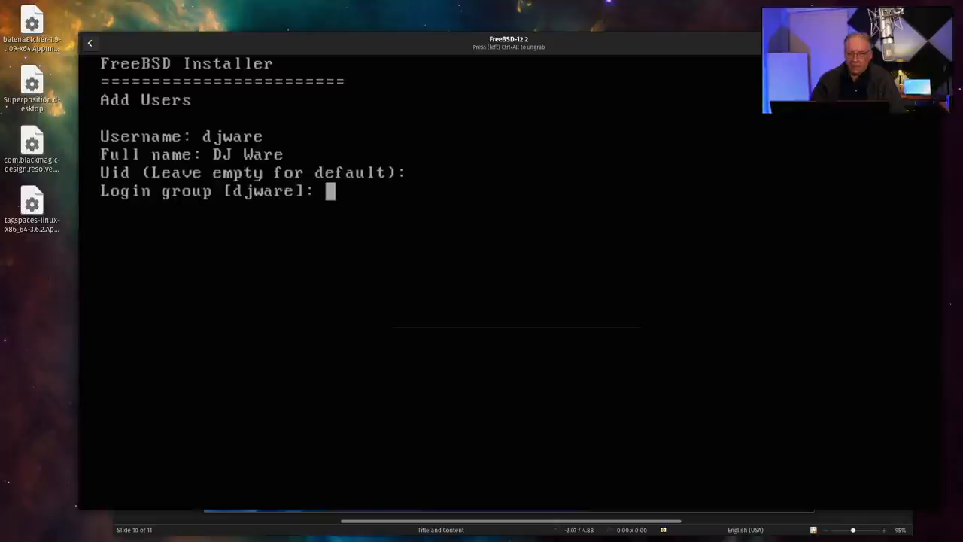
key("Return")
type("wheel")
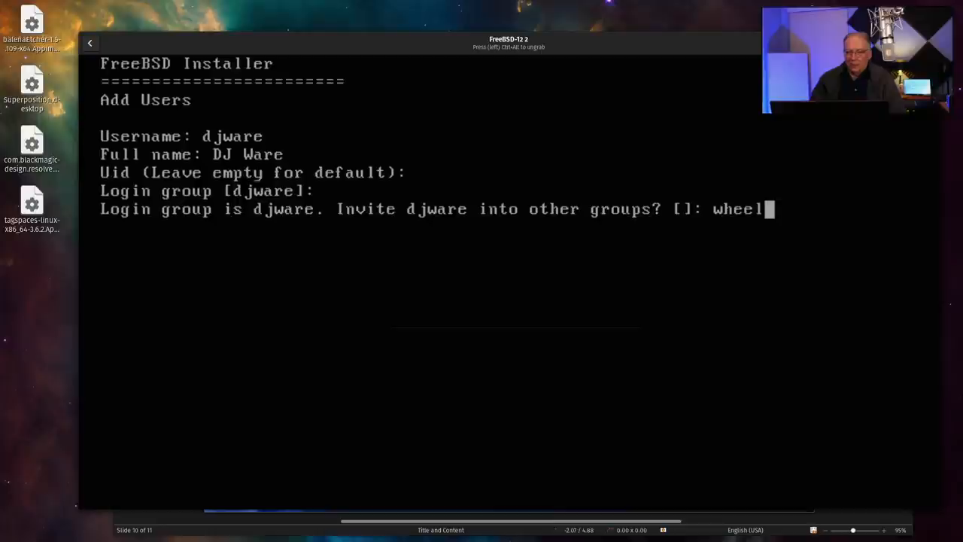
key("Return")
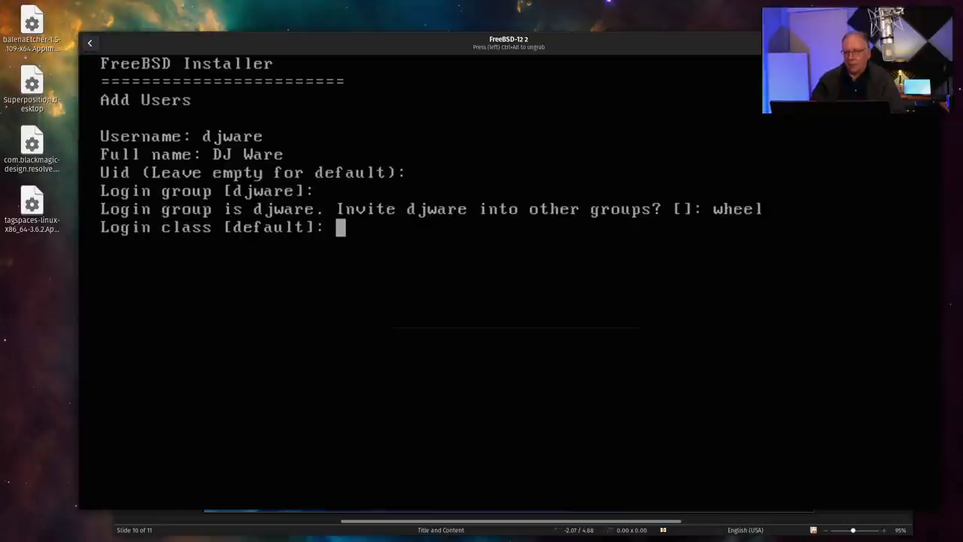
- Accept default shell, home and permissions, set the password, create the account and decline another user
key("Return")
key("Return")
key("Return")
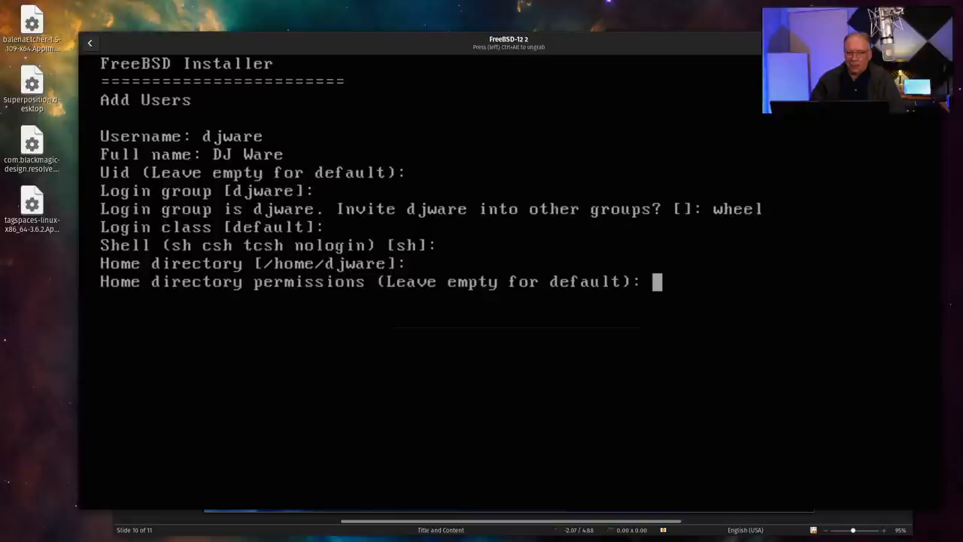
key("Return")
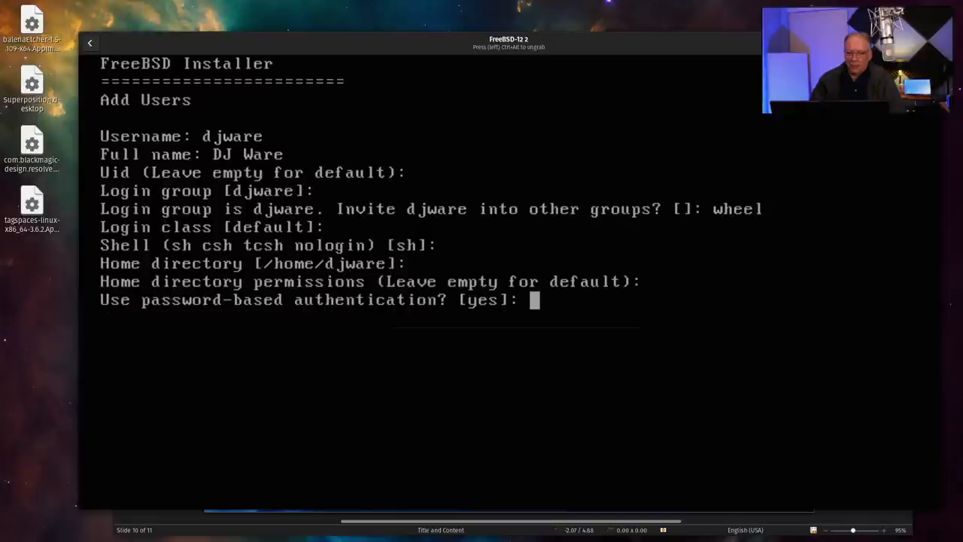
key("Return")
key("Return")
key("Return")
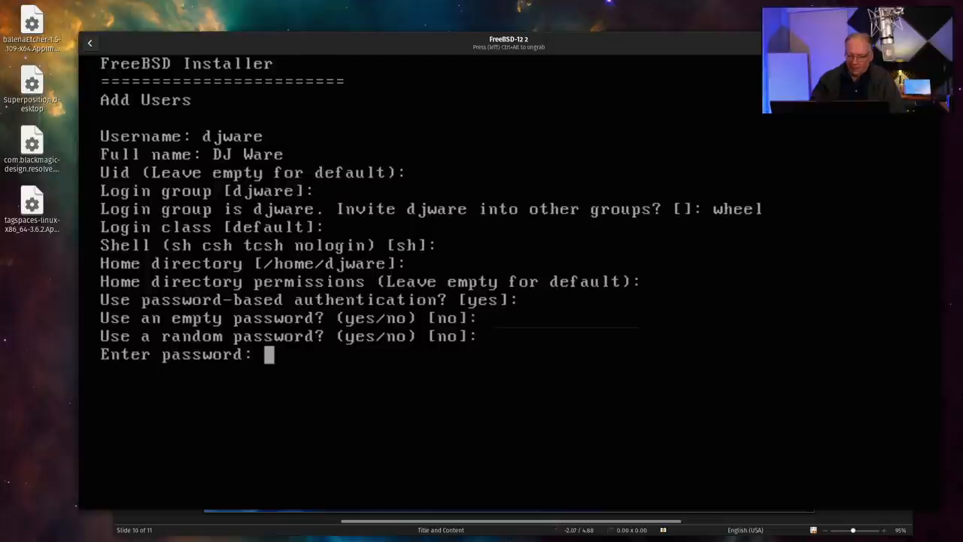
key("Return")
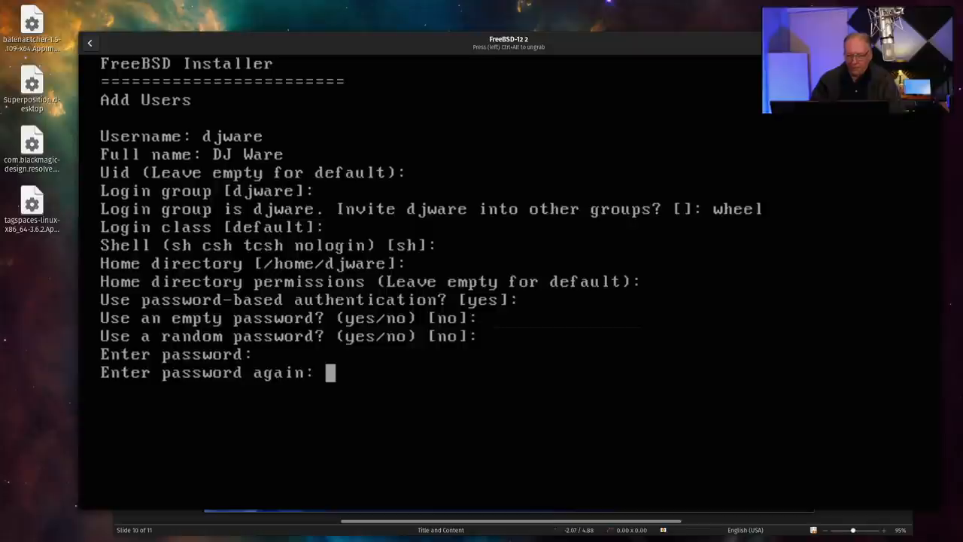
key("Return")
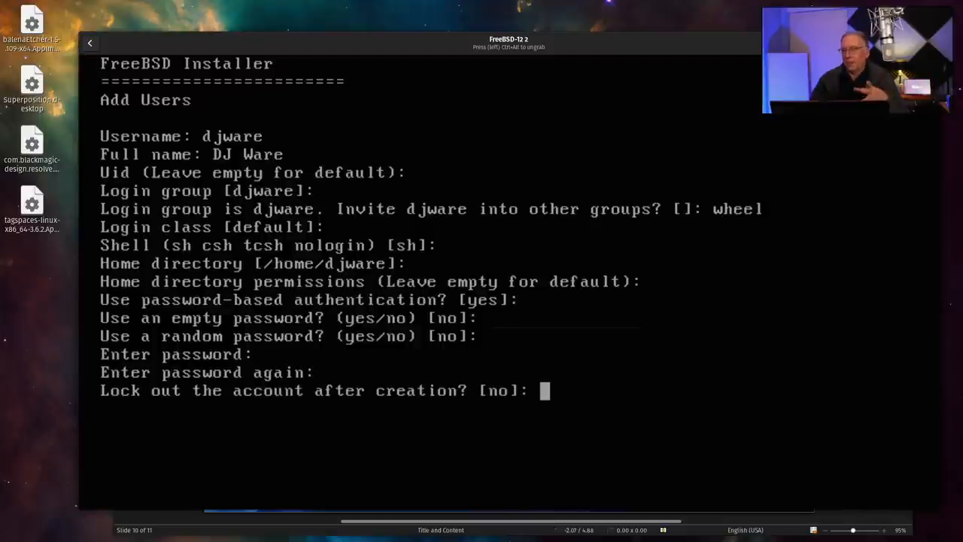
key("Return")
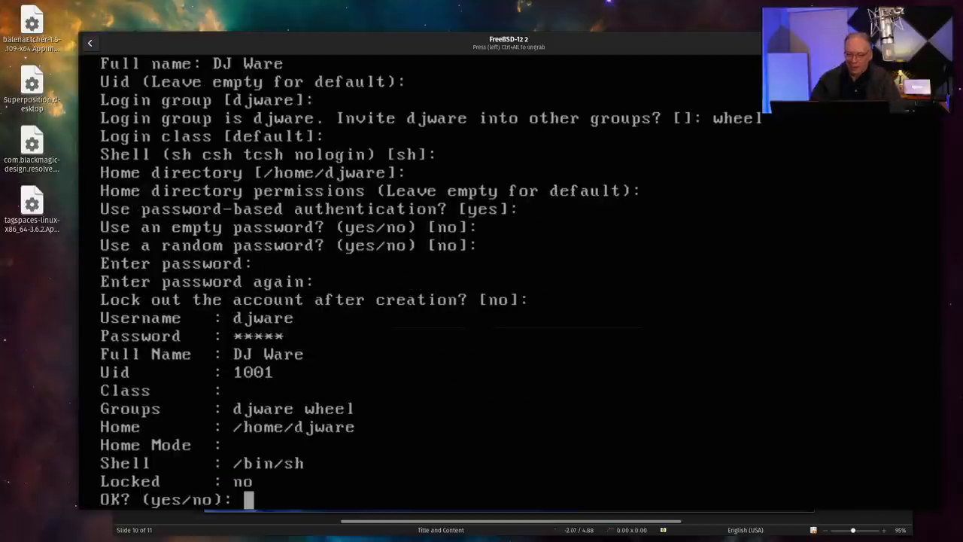
type("yes")
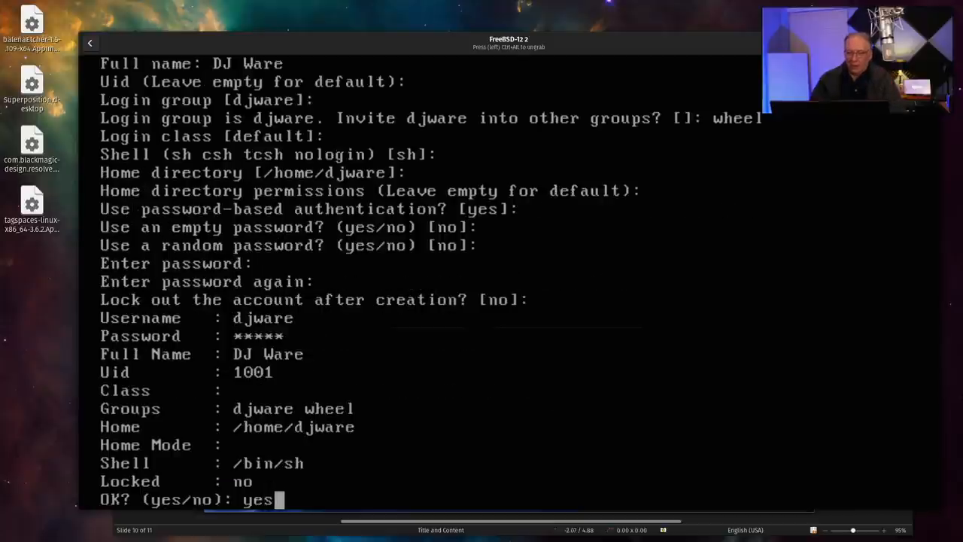
key("Return")
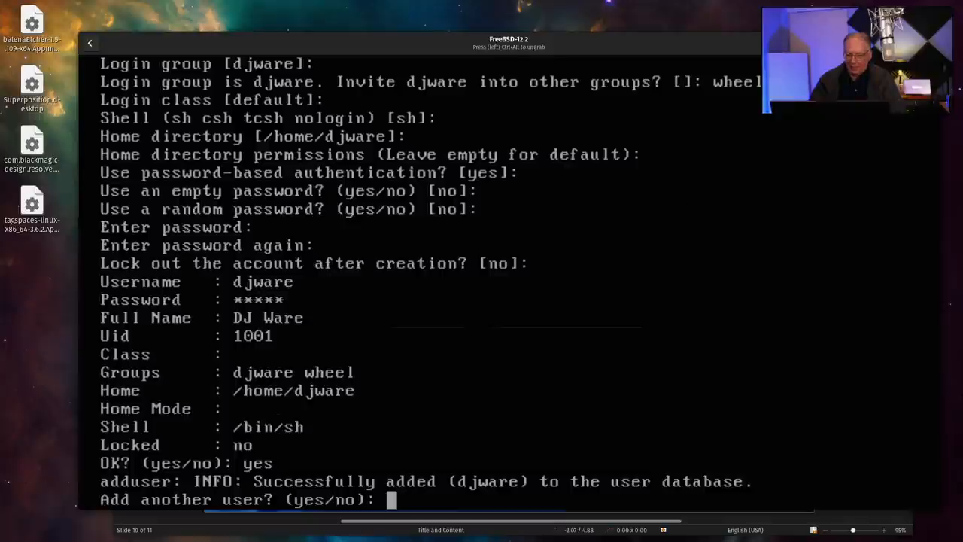
type("no")
key("Return")
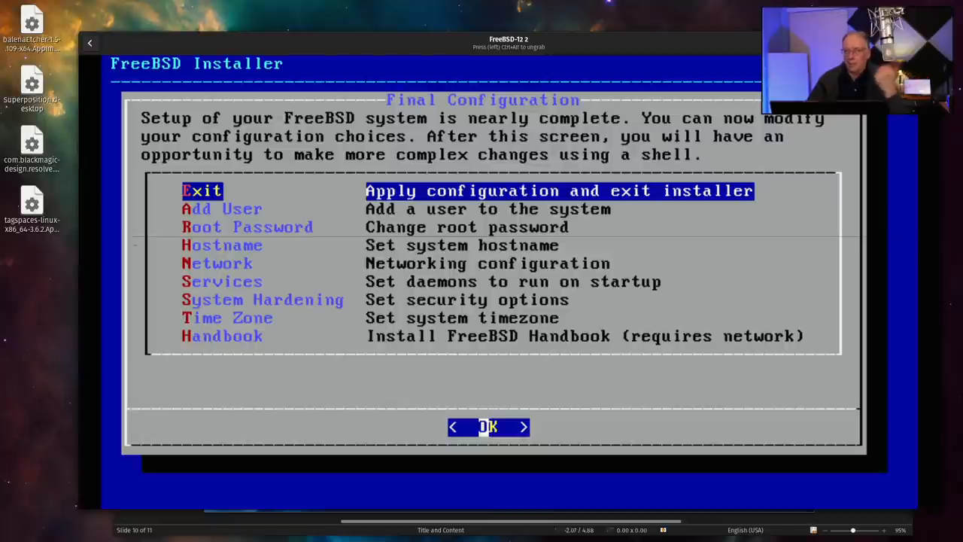
- Exit the installer, decline manual configuration, and reboot into the installed FreeBSD system
key("Return")
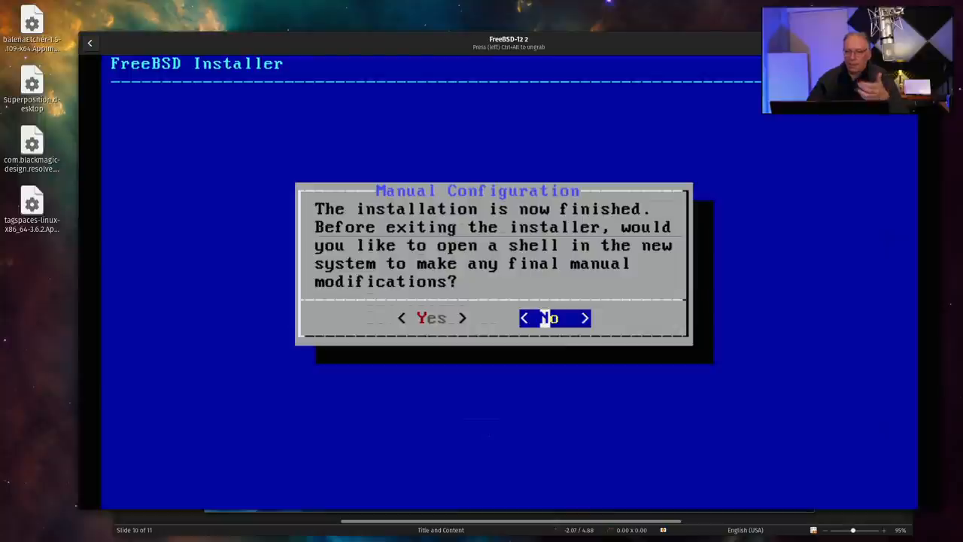
key("Return")
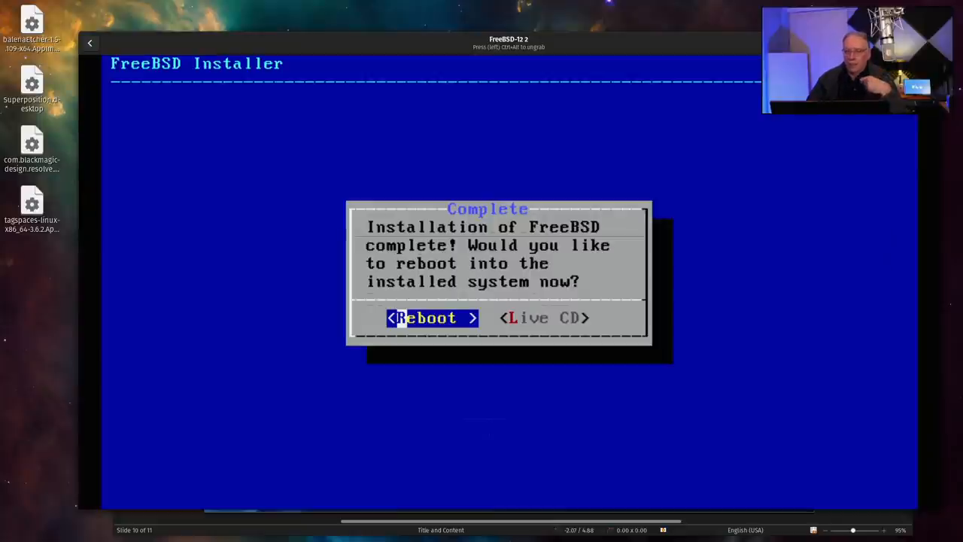
key("Return")
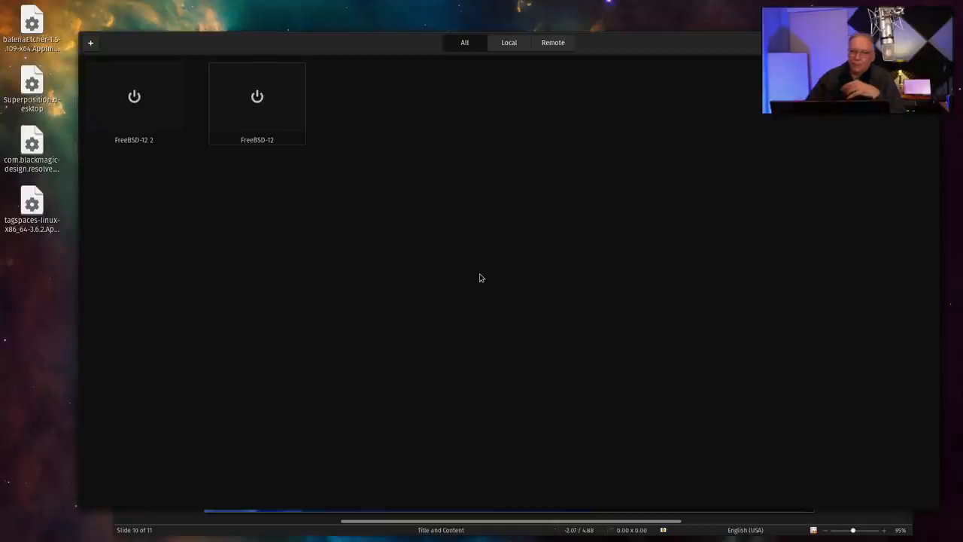
- Boot the FreeBSD-12 2 box in multi-user mode and log in as the new user
double_click(150, 114)
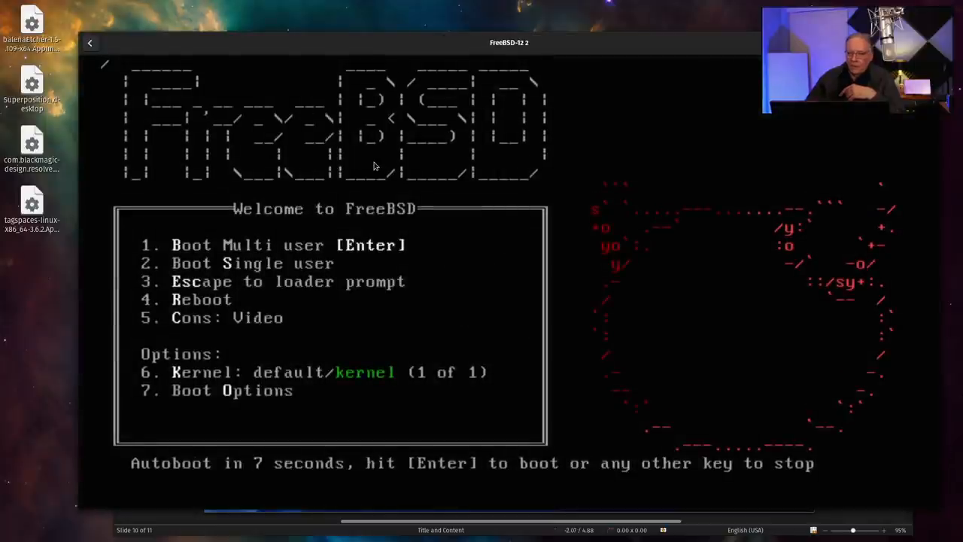
key("Return")
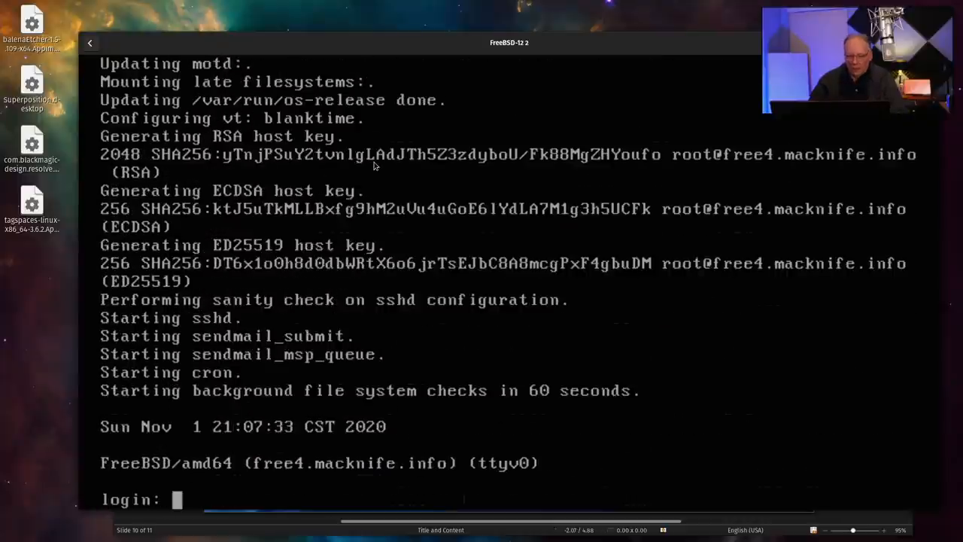
type("djware")
key("Return")
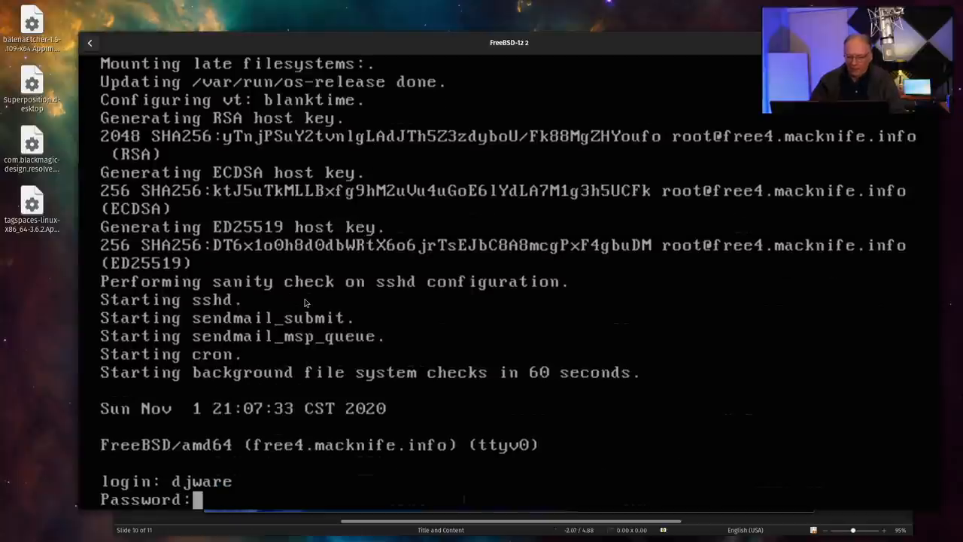
key("Return")
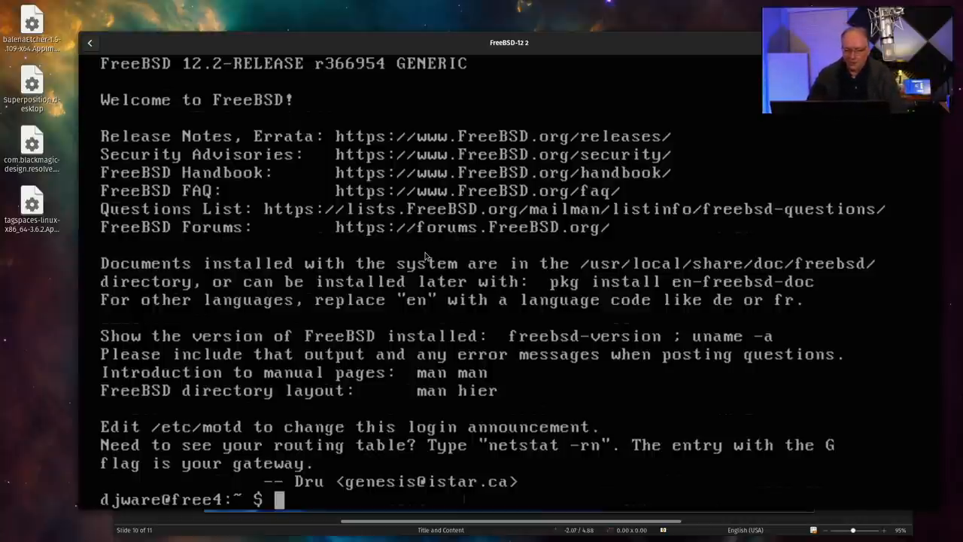
type("su -")
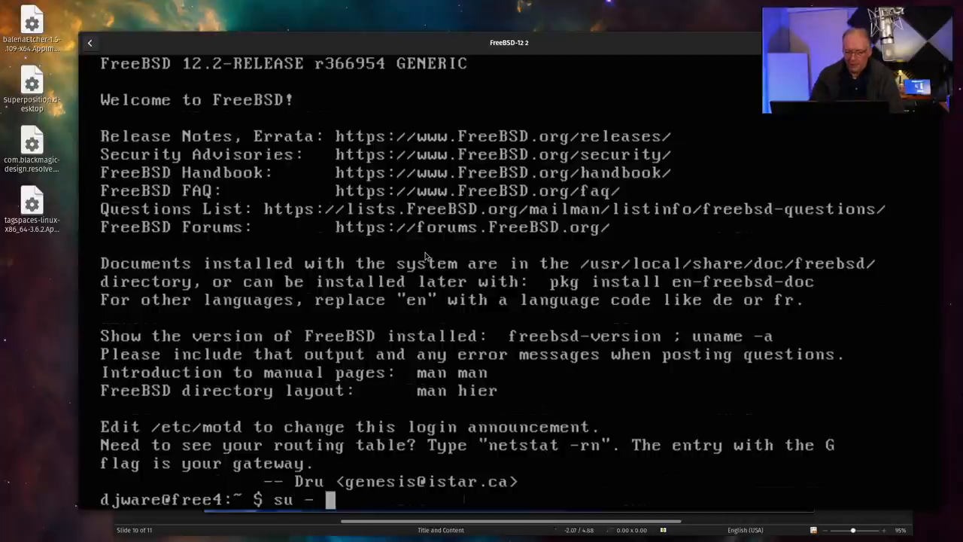
- Become root with su -, run pkg update and agree to bootstrap pkg
key("Return")
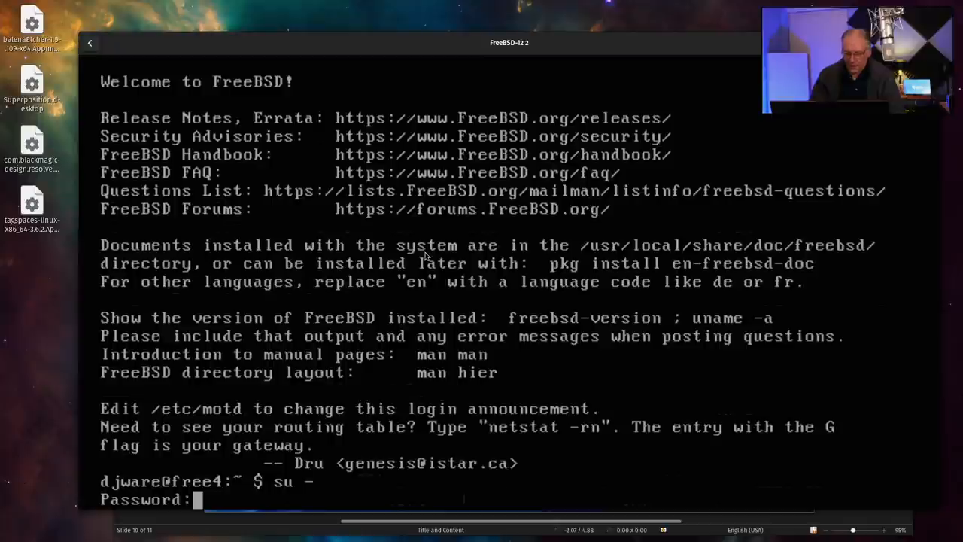
key("Return")
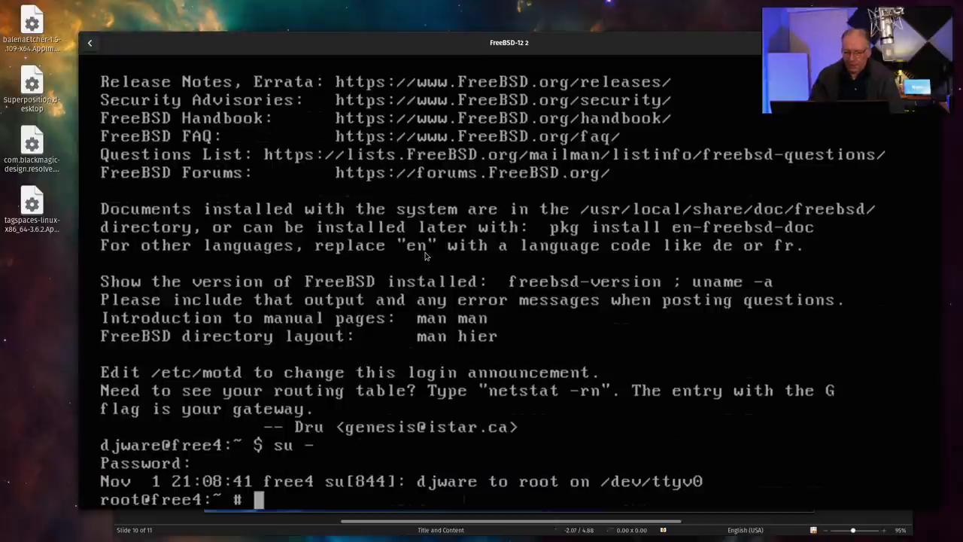
type("pkg update")
key("Return")
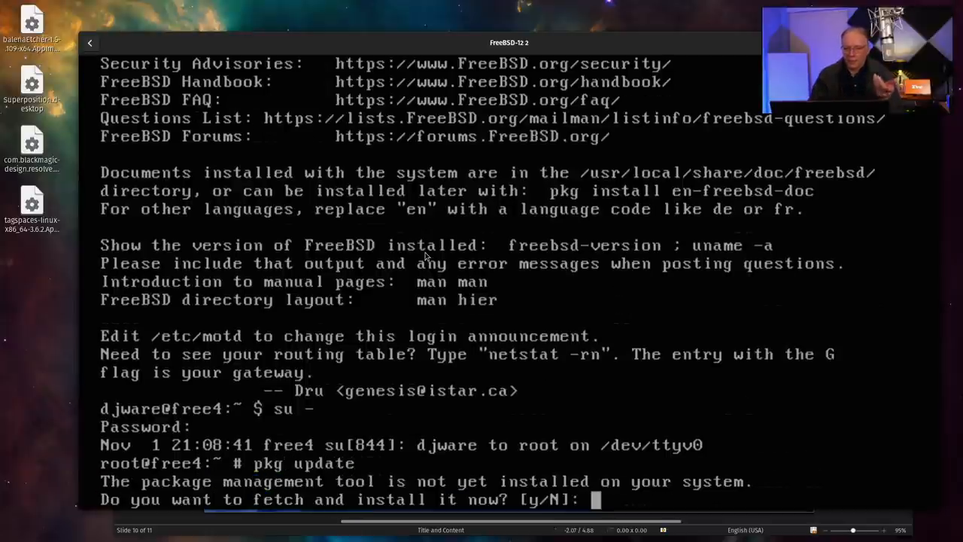
type("y")
key("Return")
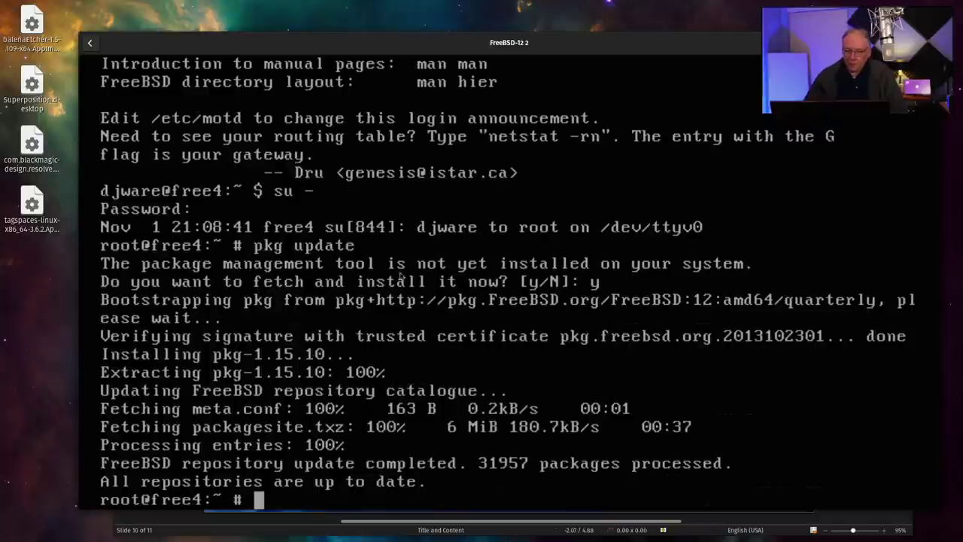
- In Firefox search freebsd, reach the Handbook's Installing Xorg page, then return to the VM console
left_click(122, 530)
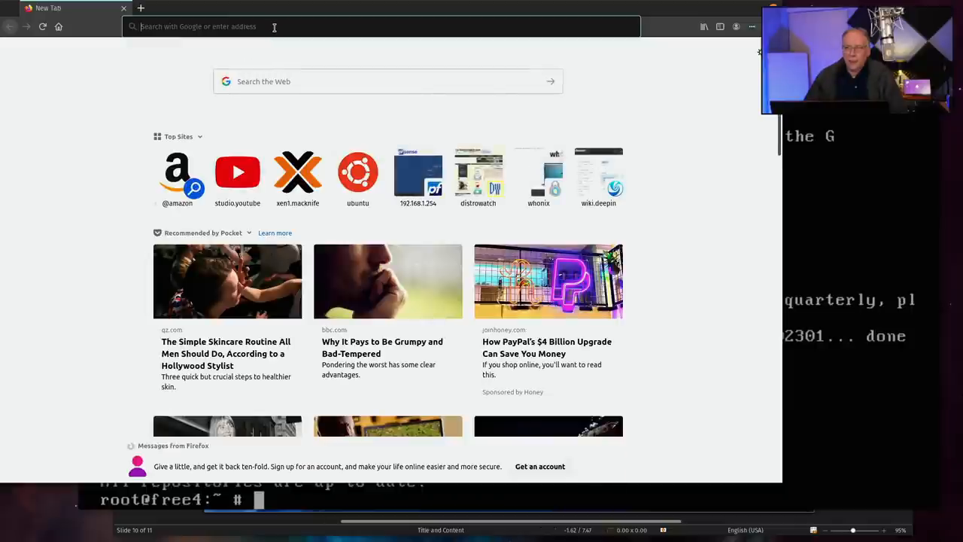
left_click(274, 24)
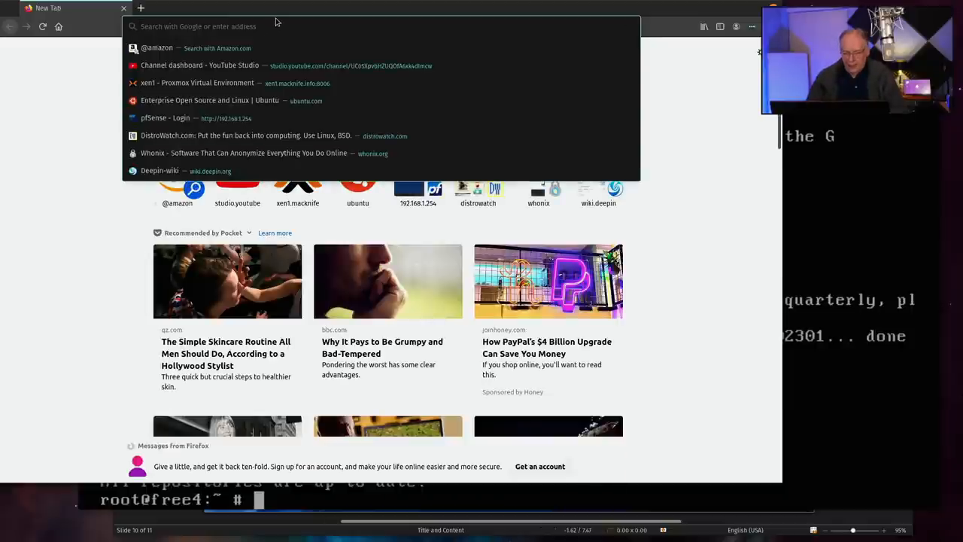
type("freebsd")
key("Return")
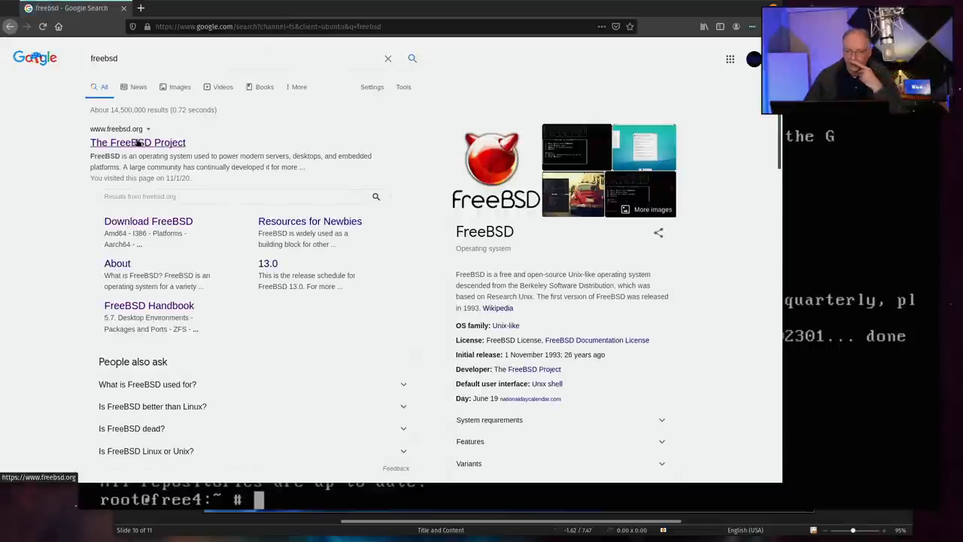
left_click(140, 142)
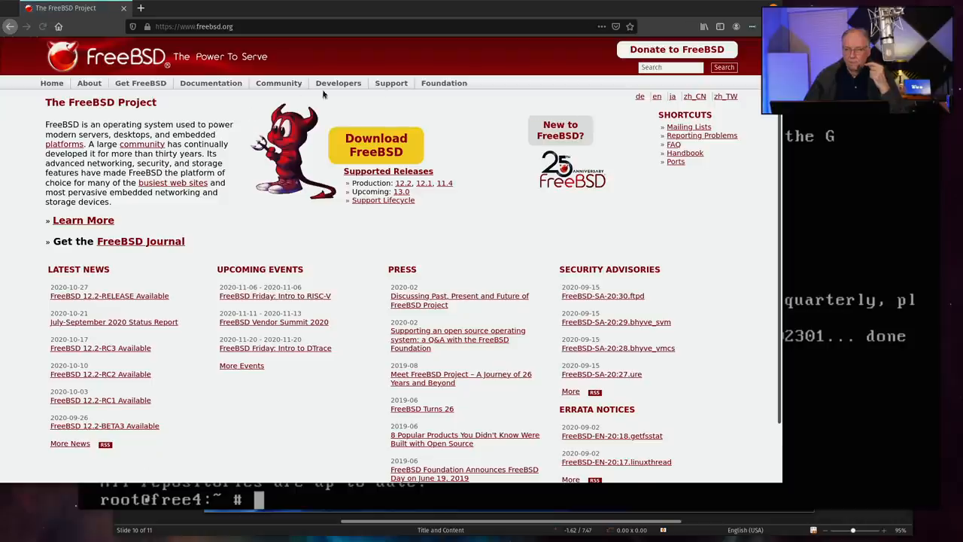
left_click(207, 110)
scroll(160, 190, "down", 2)
scroll(160, 190, "down", 4)
scroll(161, 190, "down", 4)
scroll(160, 190, "down", 4)
scroll(161, 189, "down", 4)
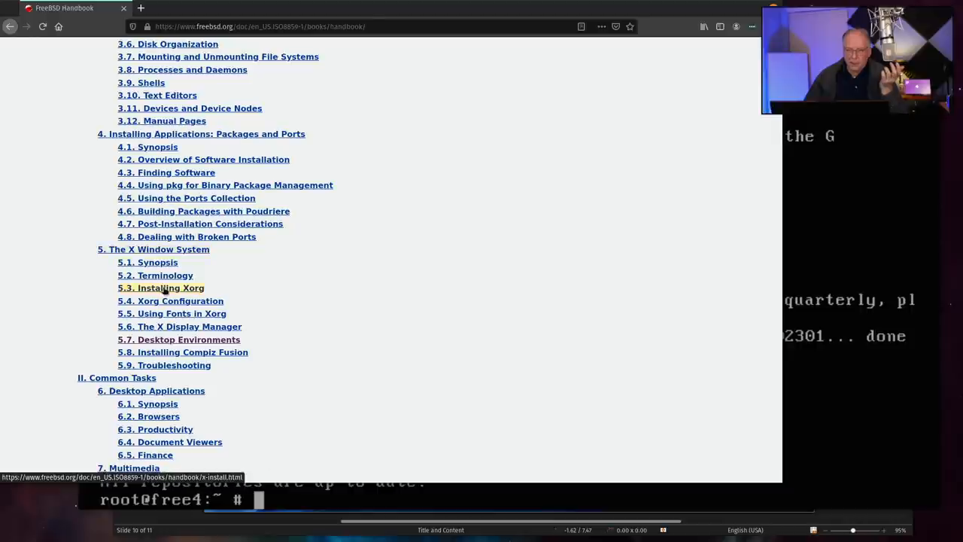
left_click(165, 288)
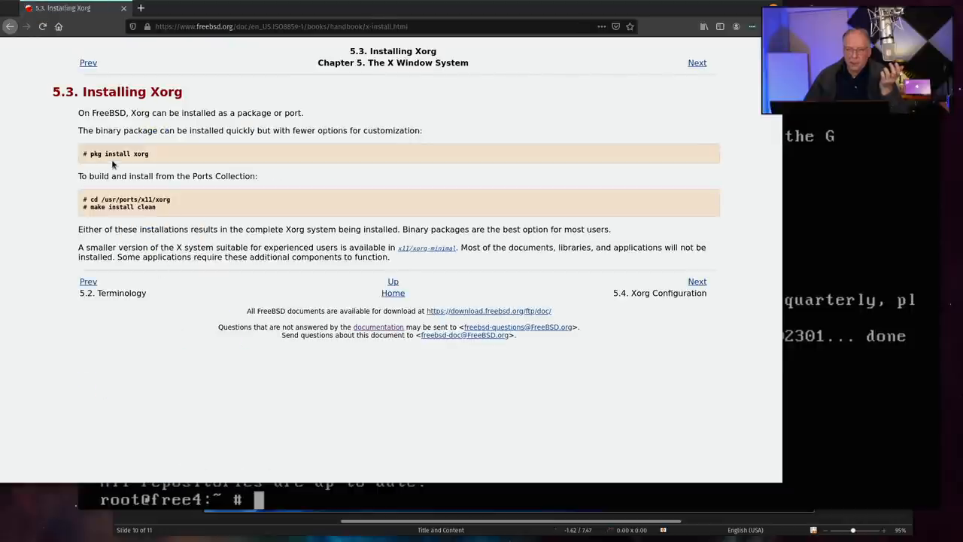
left_click(814, 171)
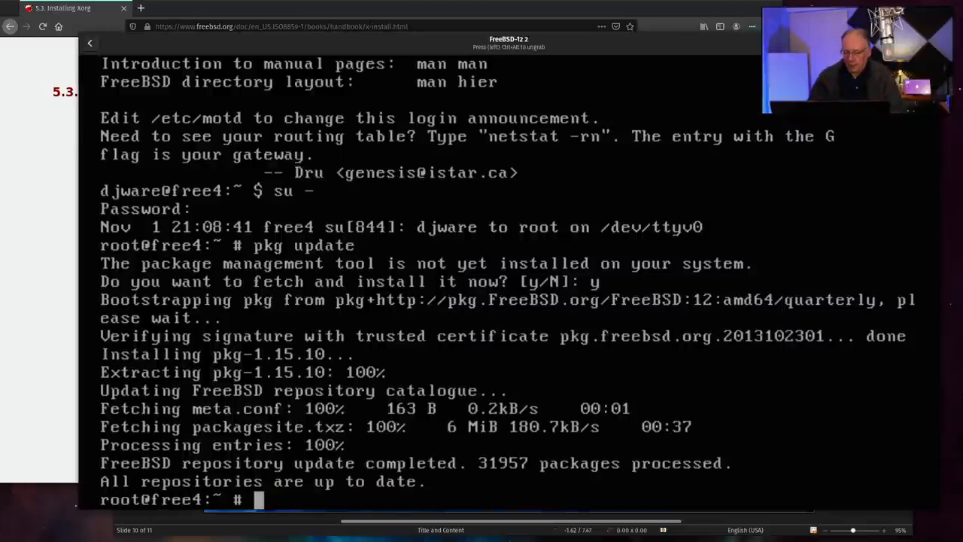
type("pkg install xorg gnome3")
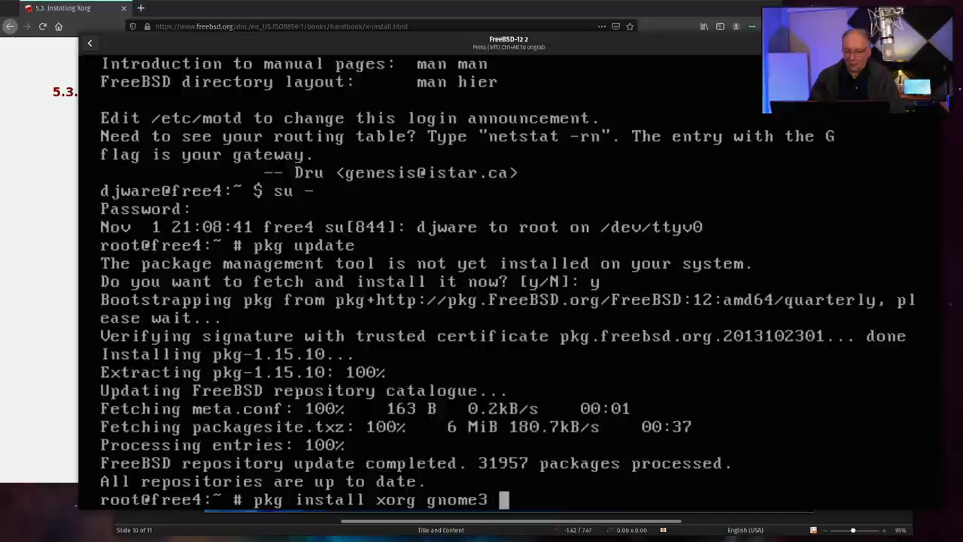
type(" htop ")
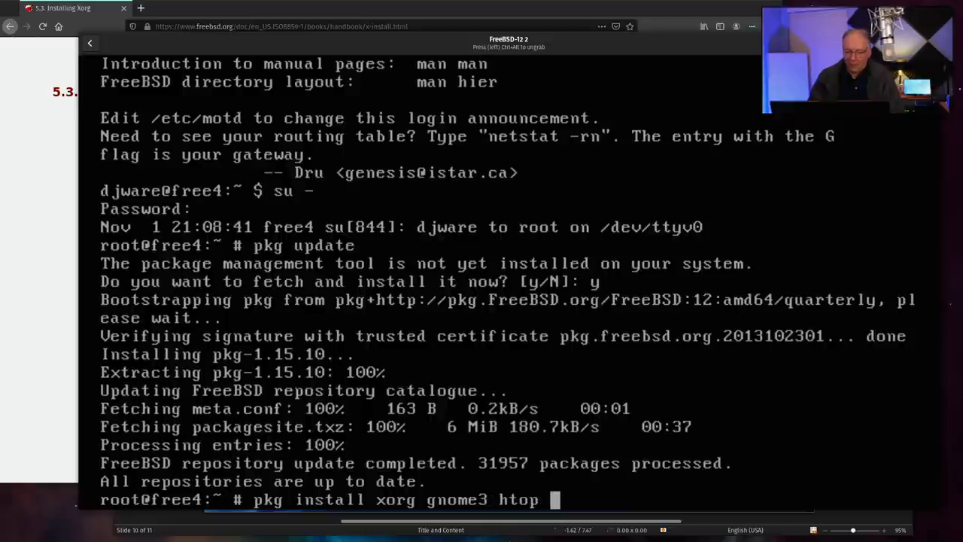
type("neofetch py37-glances git")
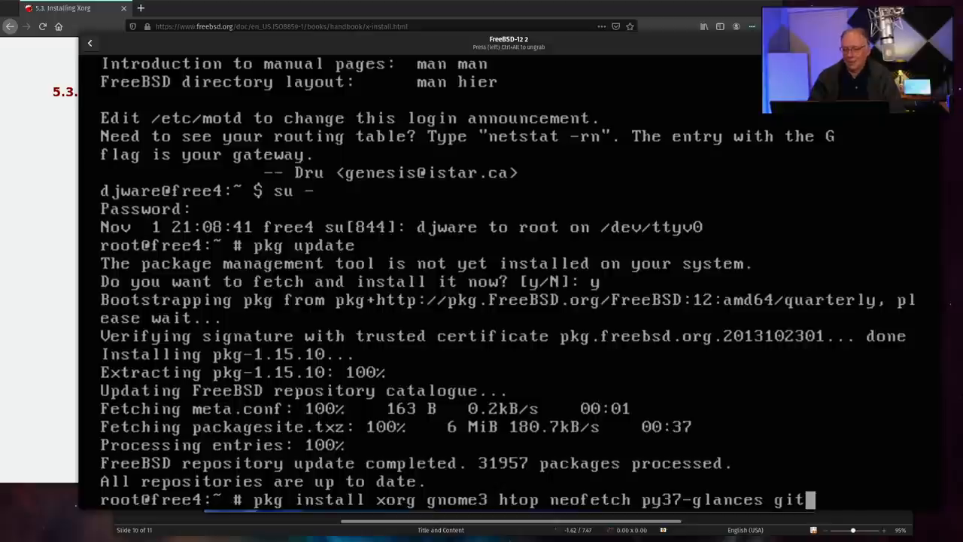
- Run pkg install xorg gnome3 htop neofetch py37-glances git and confirm installing 643 packages
key("Return")
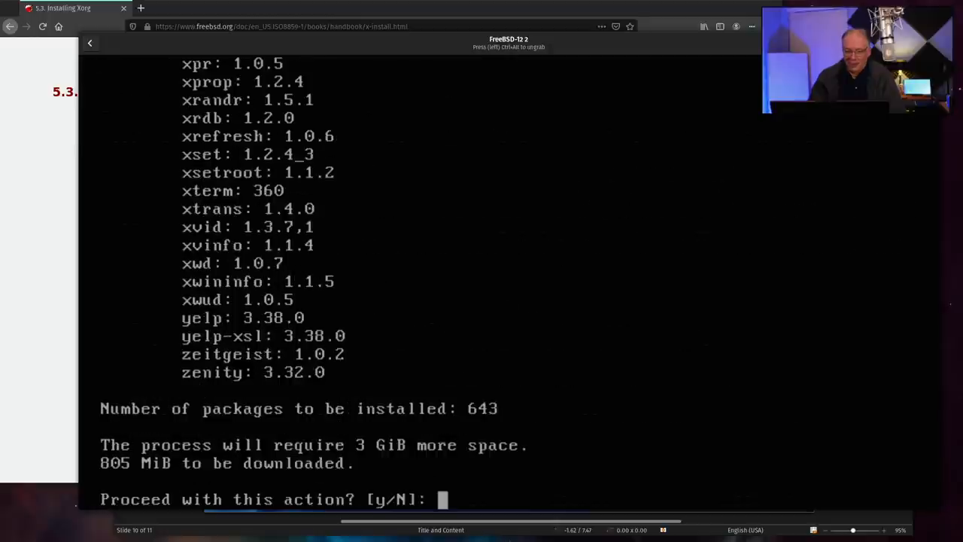
type("y")
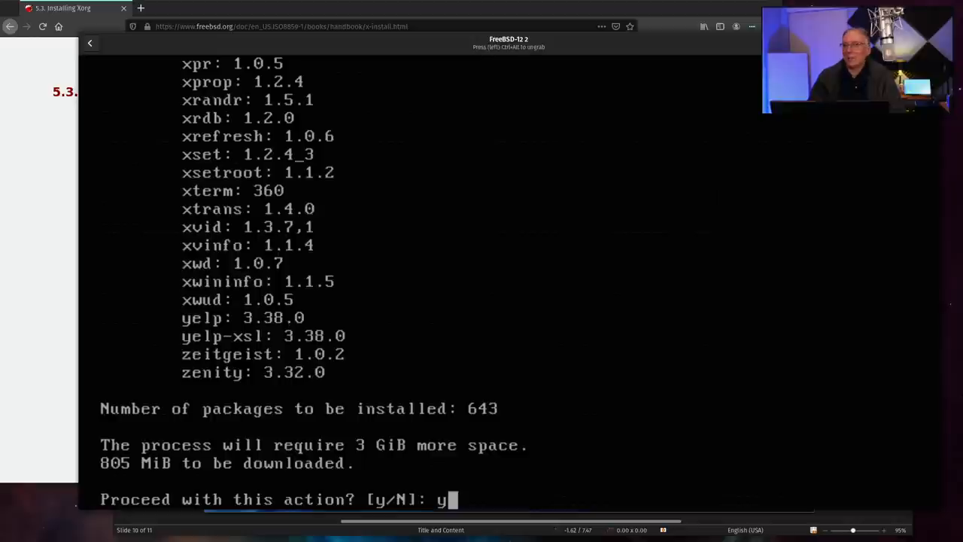
key("Return")
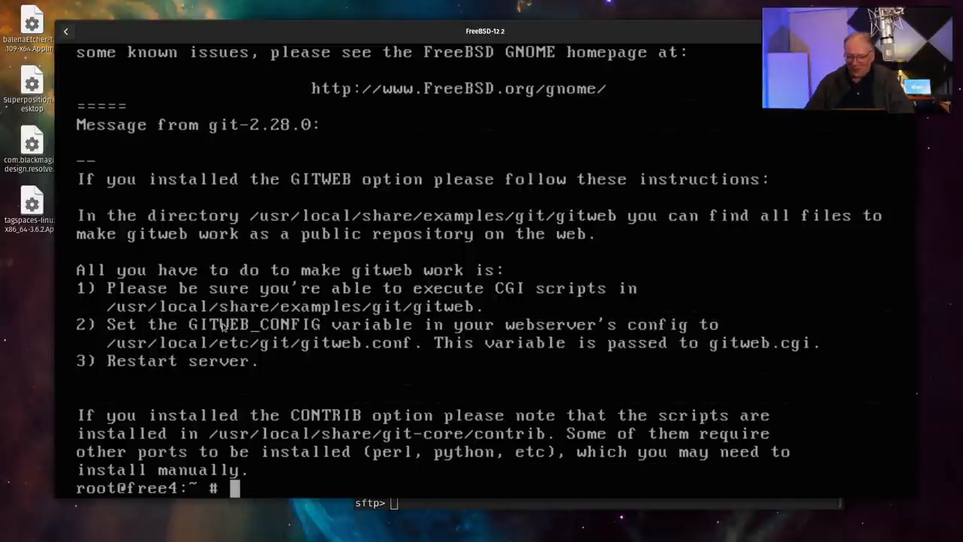
type("cd /etc/")
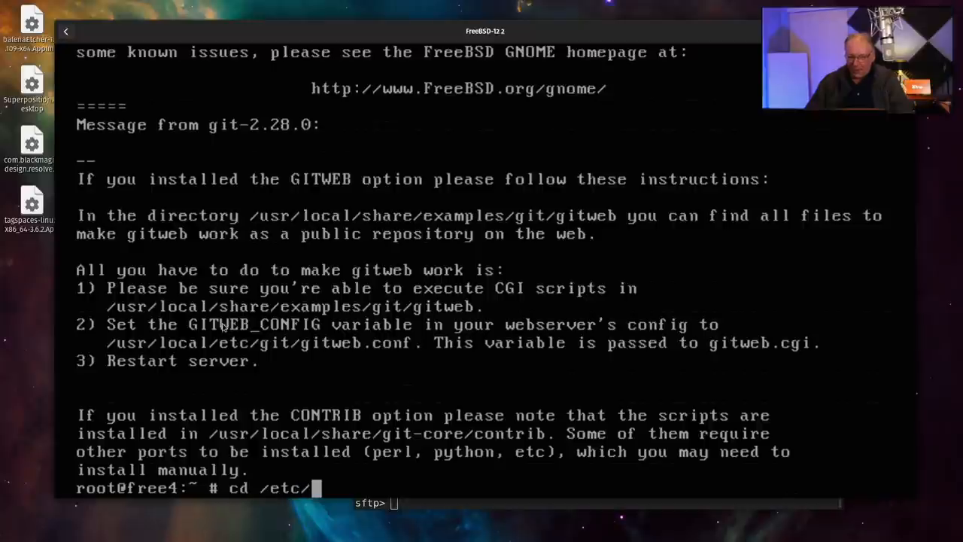
- Change into /etc and open fstab in vi
key("BackSpace")
key("Return")
type("vi fstab")
key("Return")
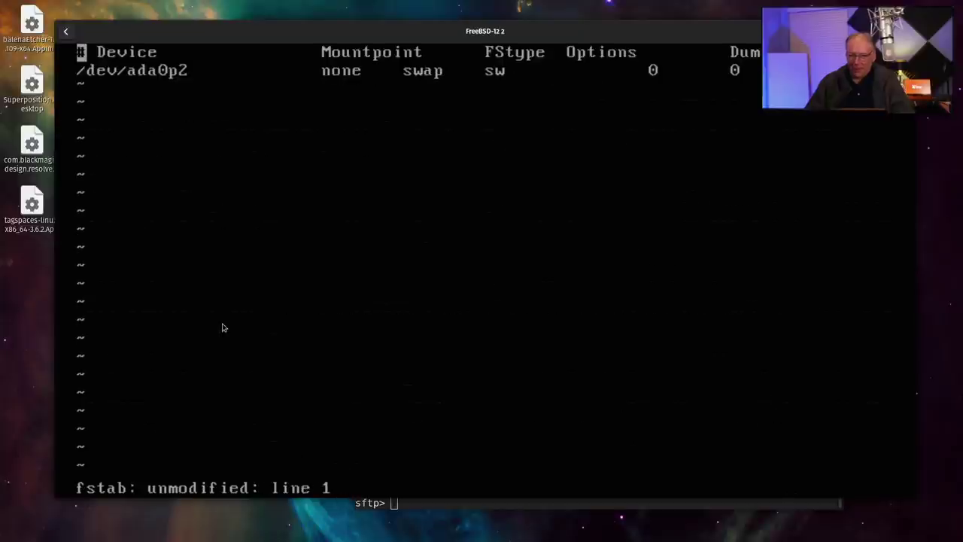
type("jO")
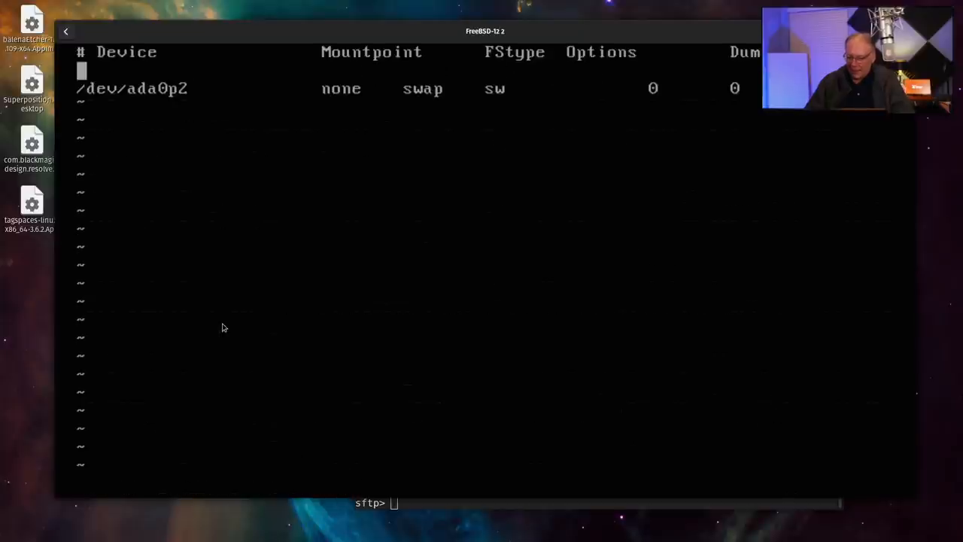
type("proc")
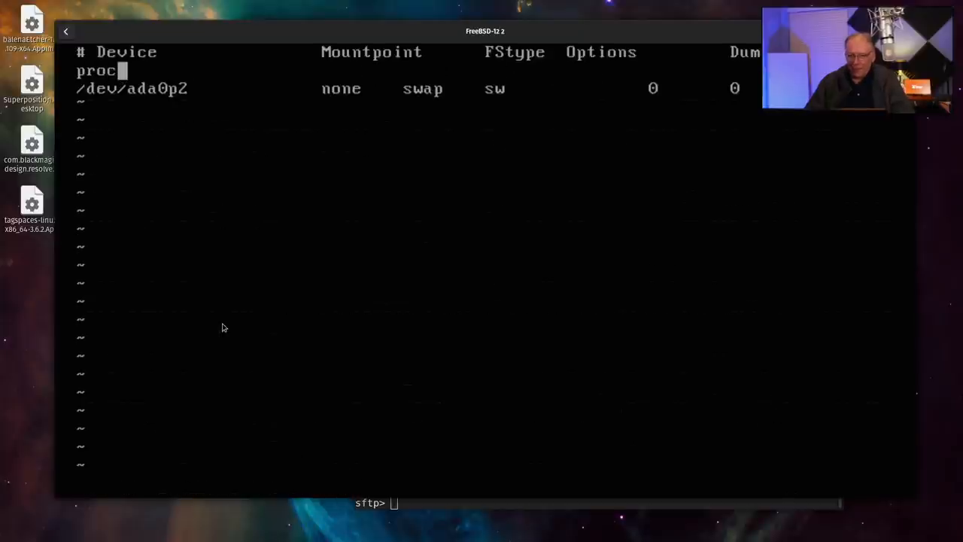
- Add the line 'proc /proc procfs rw 0 0' with tabbed fields and save with :wq
key("Tab")
key("Tab")
key("Tab")
type("/proc")
key("Tab")
key("Tab")
type("procfs")
key("Tab")
type("rw")
key("Tab")
type("0")
key("Tab")
type("0")
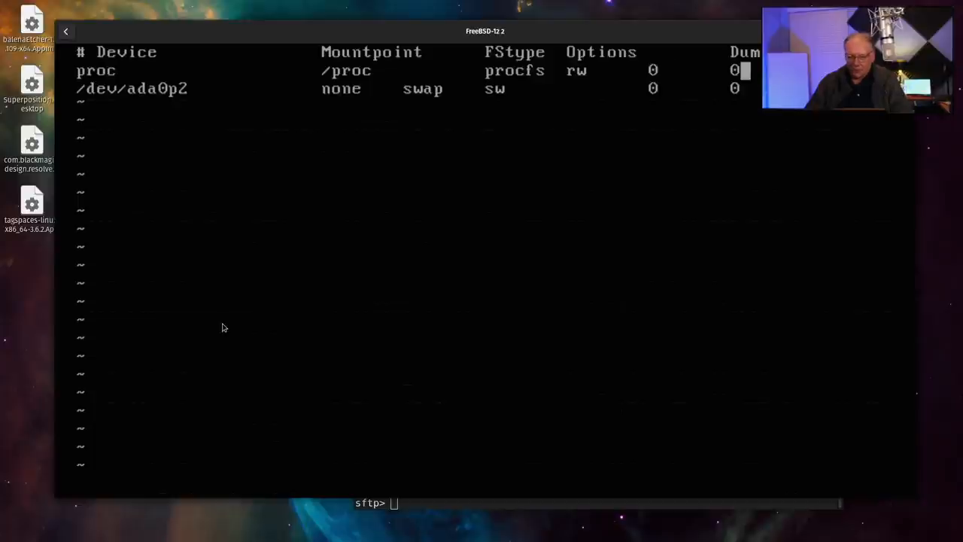
key("Escape")
type(":wq")
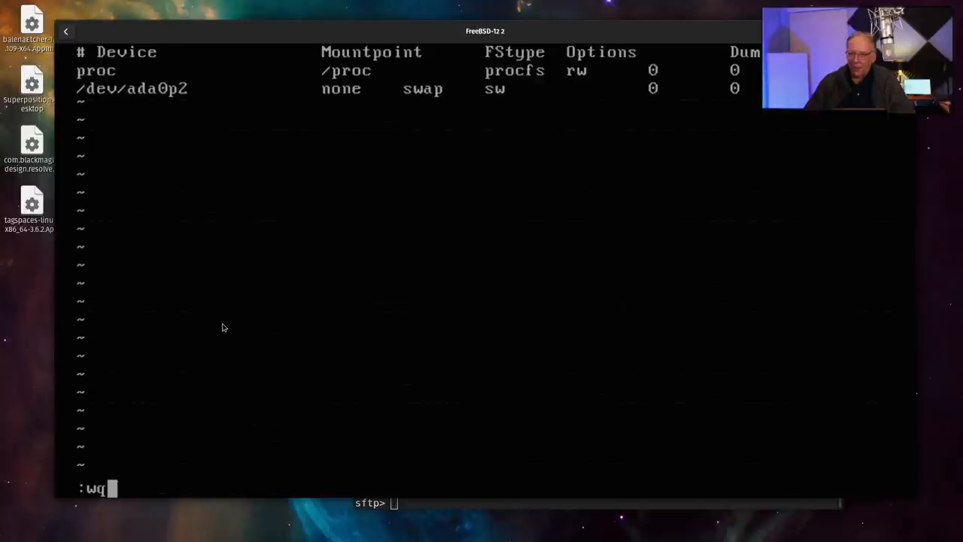
key("Return")
type("vir")
type("rc.")
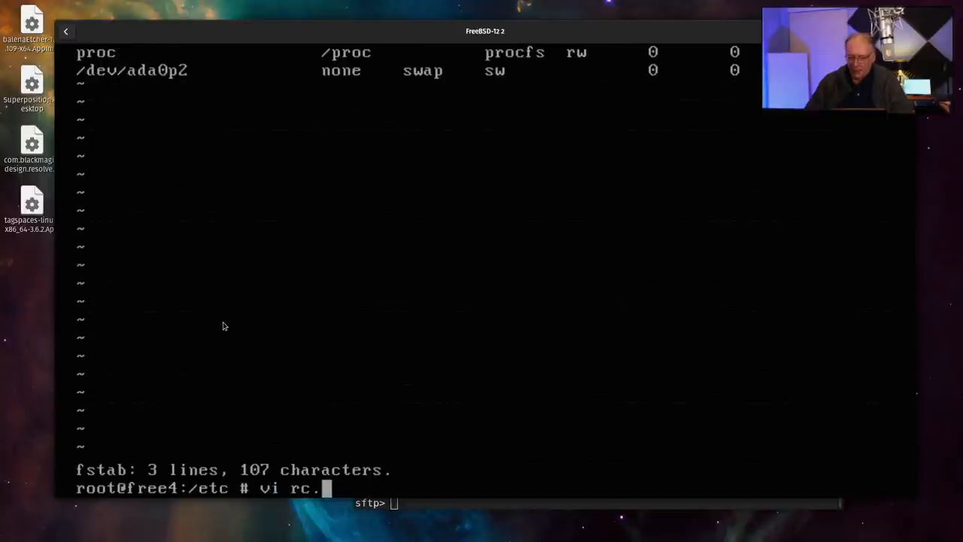
type("conf")
- Add the '# Settings for Gnome3' comment and dbus_enable/hald_enable="YES" lines at the end of rc.conf in vi
key("Return")
key("j")
key("shift+g")
type("o")
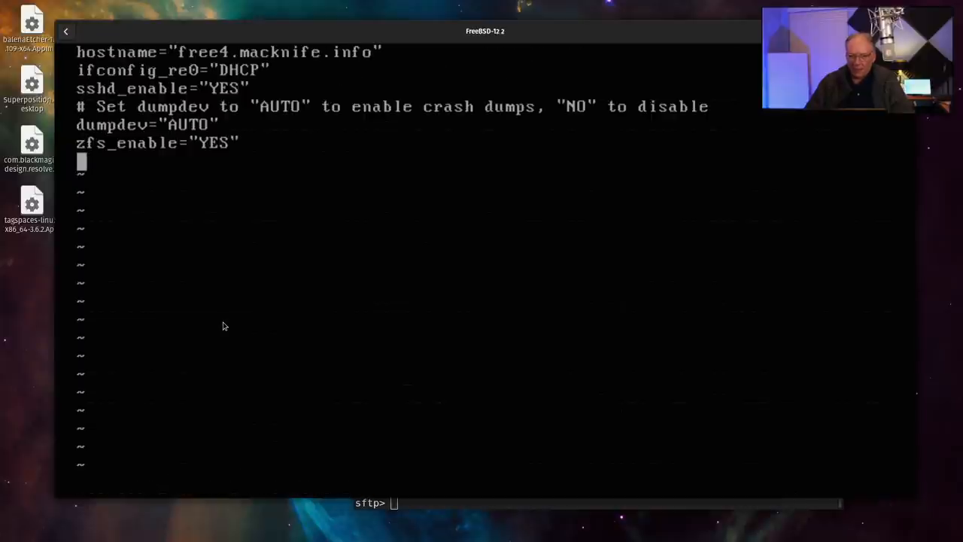
type("dbus_enable=\"YES\"")
key("Return")
type("hald_enable=\"Yes")
key("BackSpace")
key("BackSpace")
type("ES\"")
key("Escape")
key("k")
type("O")
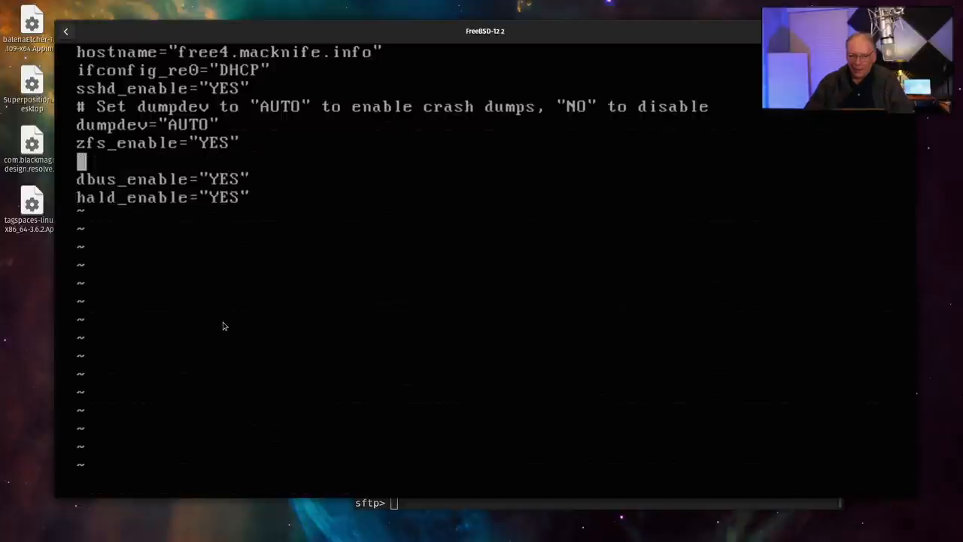
type("# ")
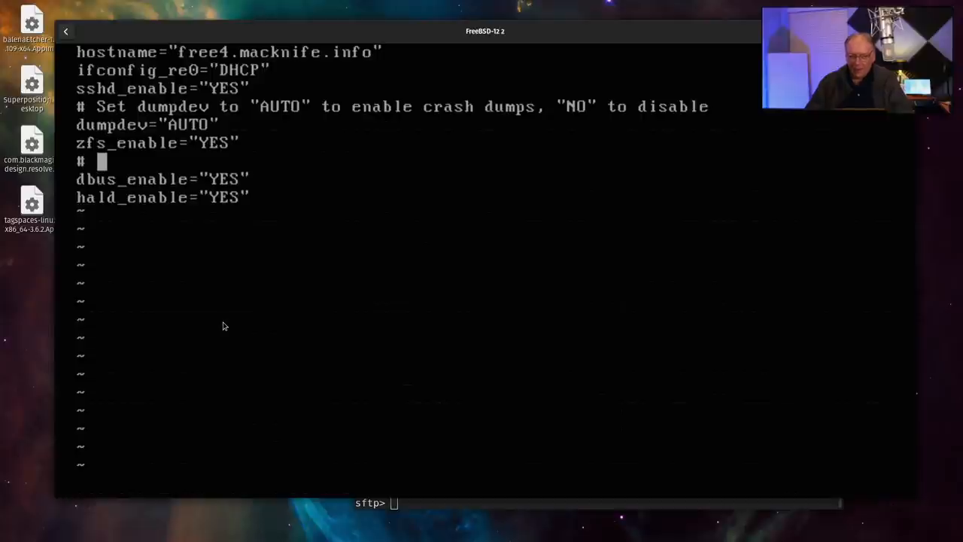
type("these")
key("Escape")
type("bRSe")
type("ttings for Gnome3")
key("Escape")
- Add gdm_enable="YES" and gnome_enable="YES" lines below, fixing typos along the way
key("j")
key("j")
key("A")
key("Return")
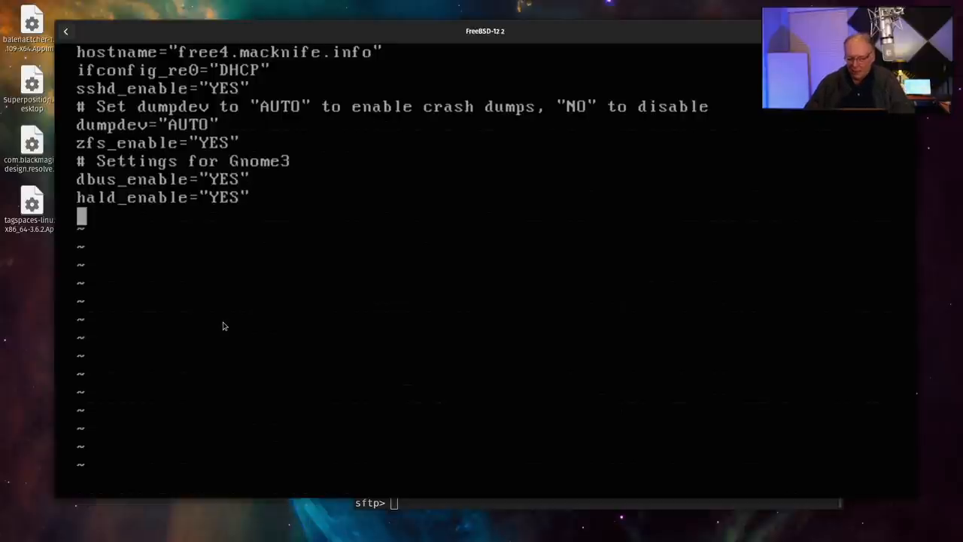
type("gdm_enable=:Y")
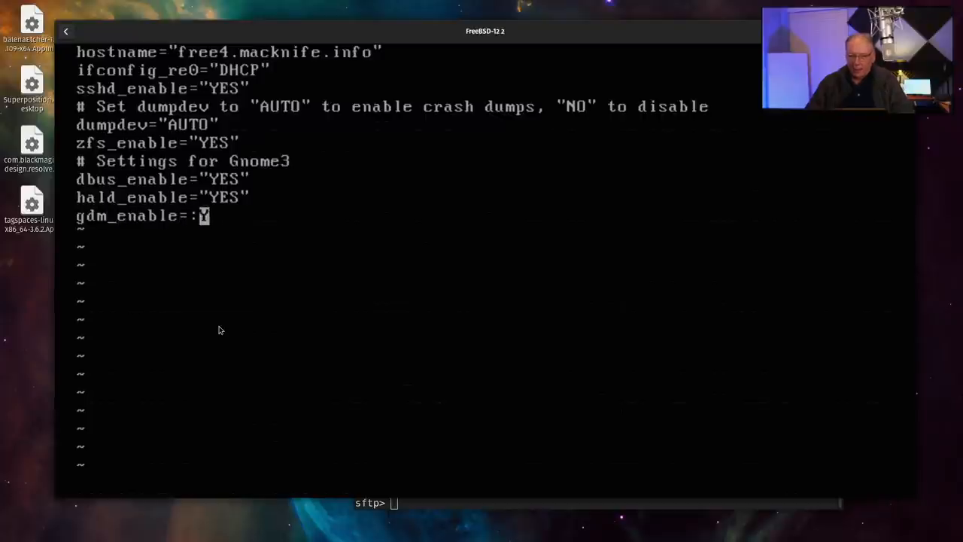
key("BackSpace")
type("\"TES")
key("Escape")
key("h")
key("h")
type("rY")
key("l")
key("l")
type("able=\"")
key("Return")
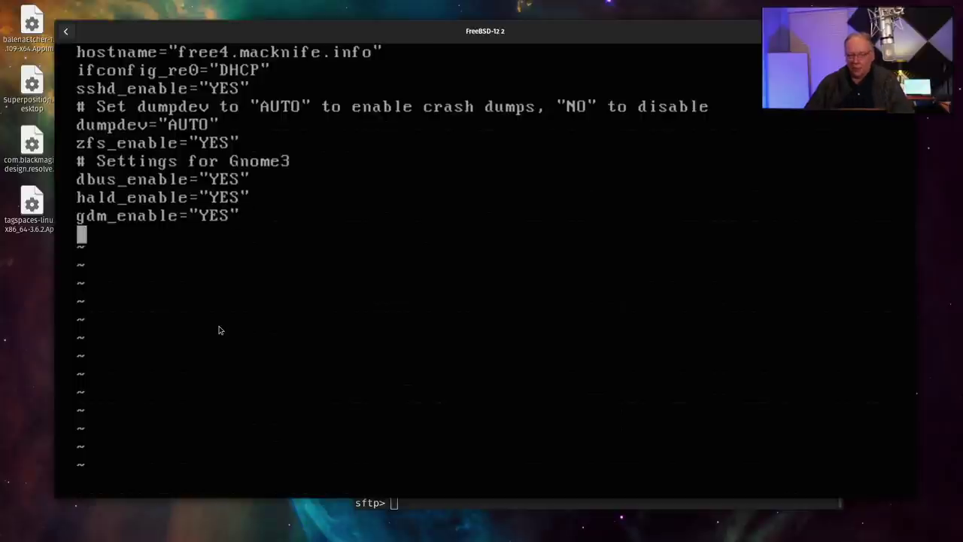
type("gnome_enable=\"Y")
key("BackSpace")
type("YES:")
key("BackSpace")
type("\"")
key("Escape")
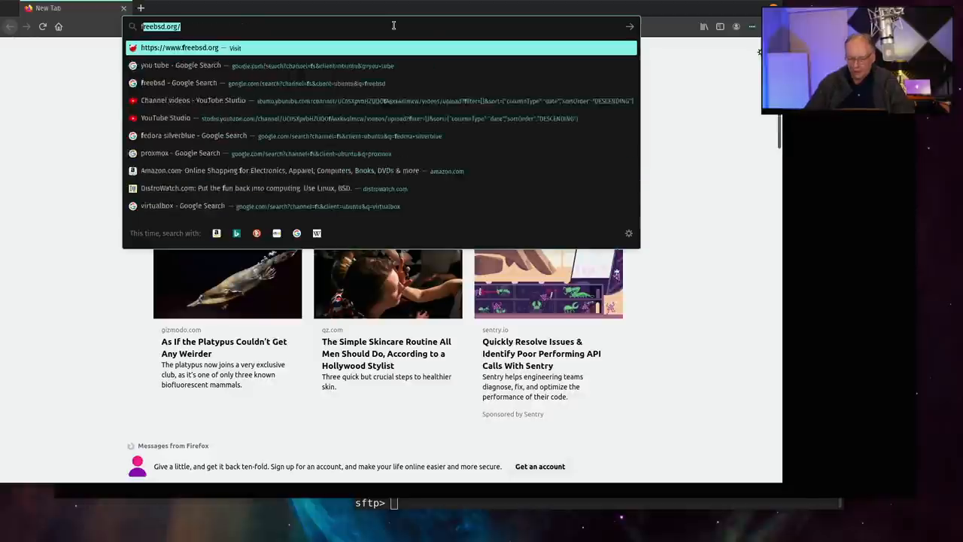
type("reebsd")
- Load freebsd.org and open the Handbook's 5.7 Desktop Environments section with the GNOME rc.conf lines
key("Return")
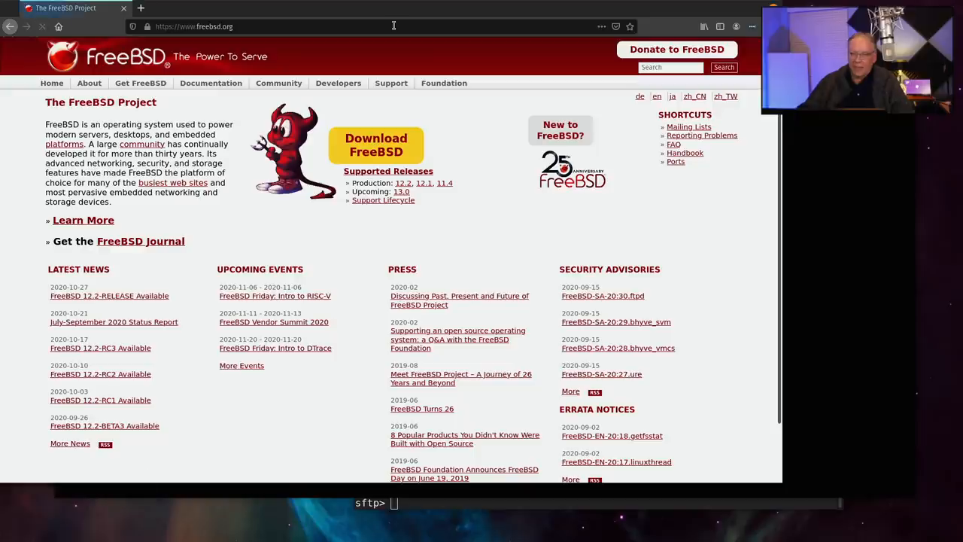
mouse_move(211, 83)
left_click(201, 111)
scroll(188, 257, "down", 5)
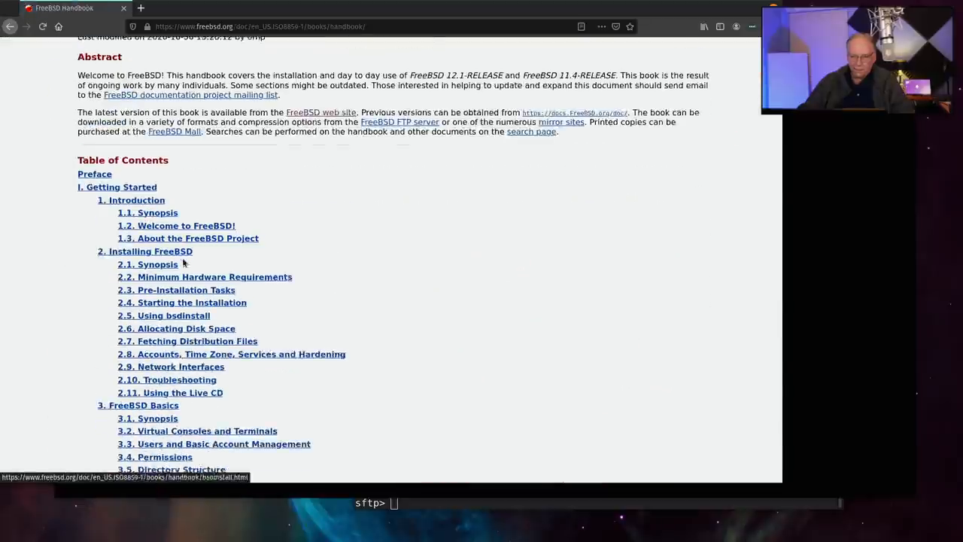
scroll(188, 258, "down", 5)
scroll(188, 258, "down", 5)
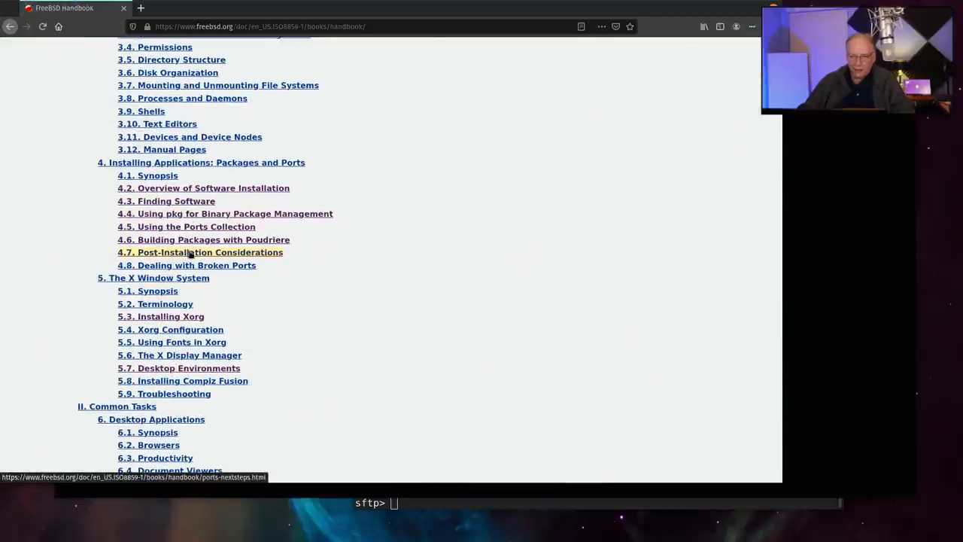
scroll(188, 257, "down", 1)
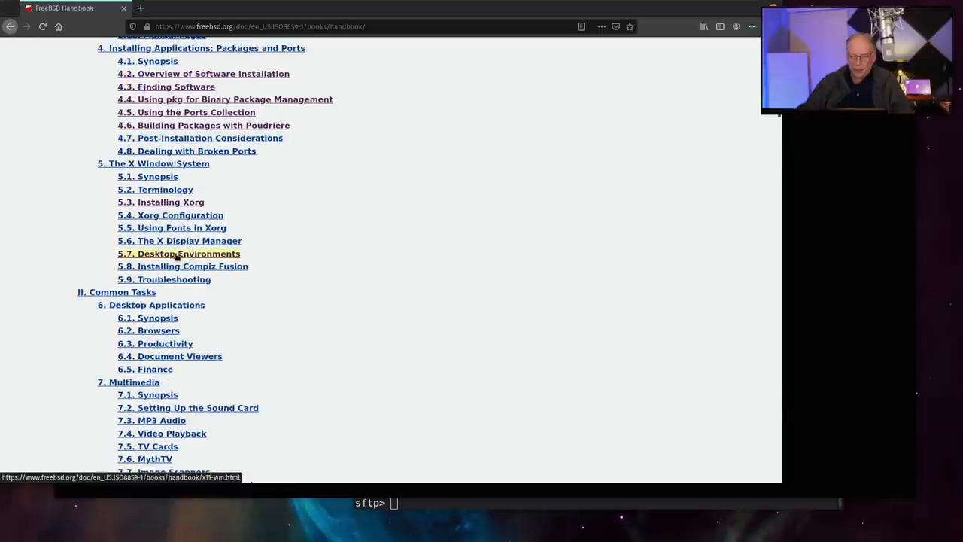
left_click(188, 256)
scroll(200, 220, "down", 5)
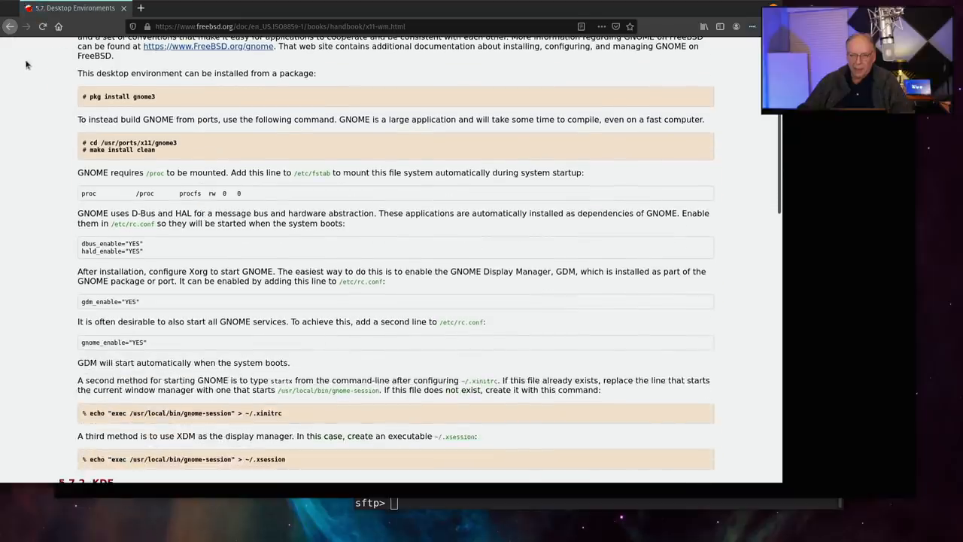
scroll(111, 251, "down", 3)
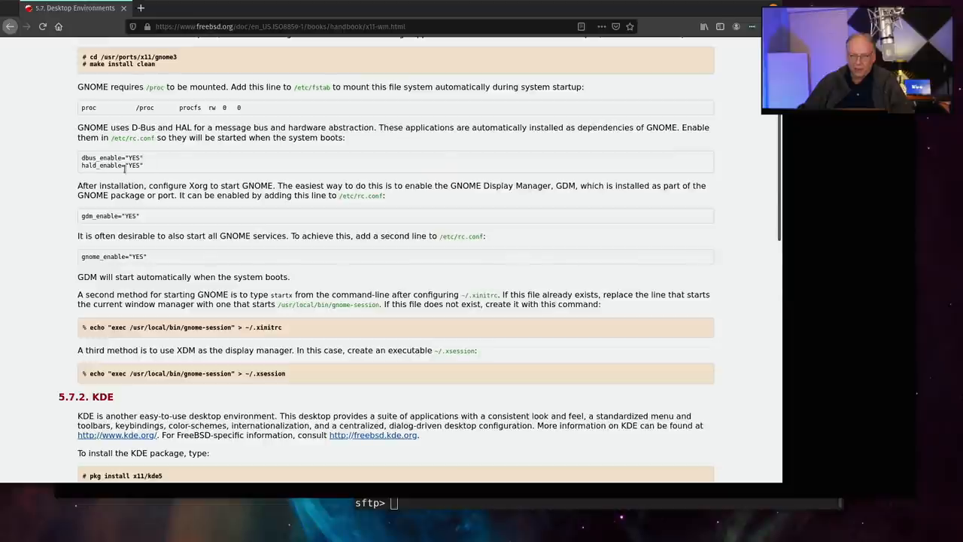
scroll(132, 172, "down", 2)
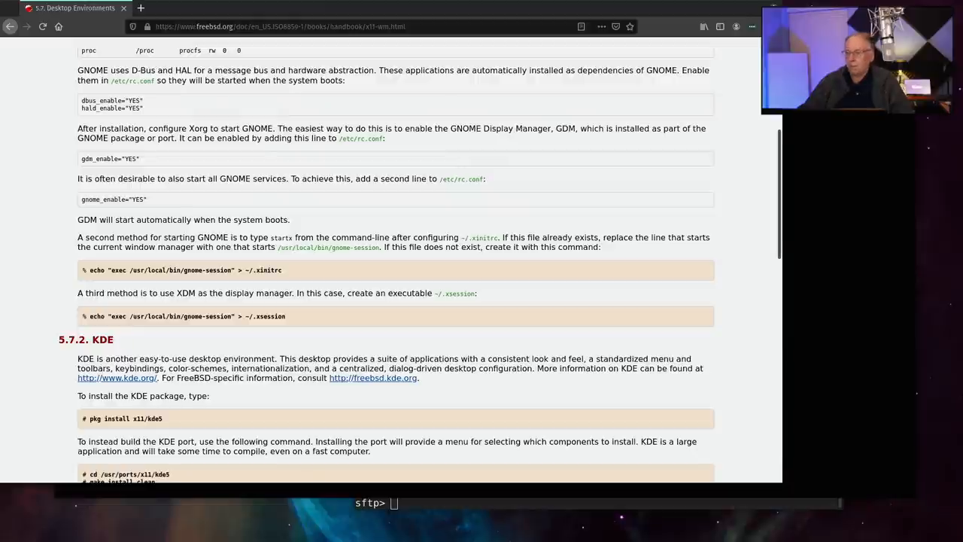
- Save rc.conf with :wq in the VM and run reboot, reaching the FreeBSD boot menu
key("alt+Tab")
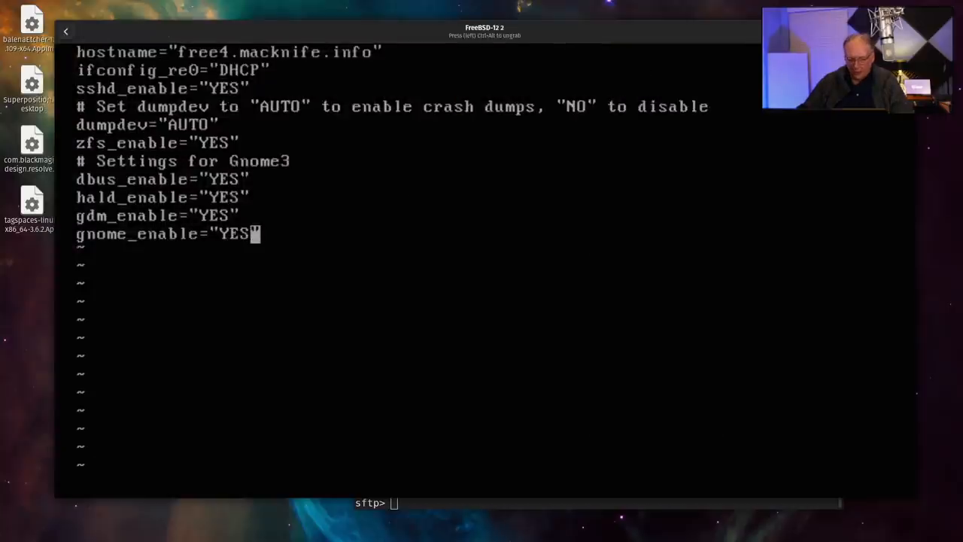
type(":wq")
key("Return")
type("reboot")
key("Return")
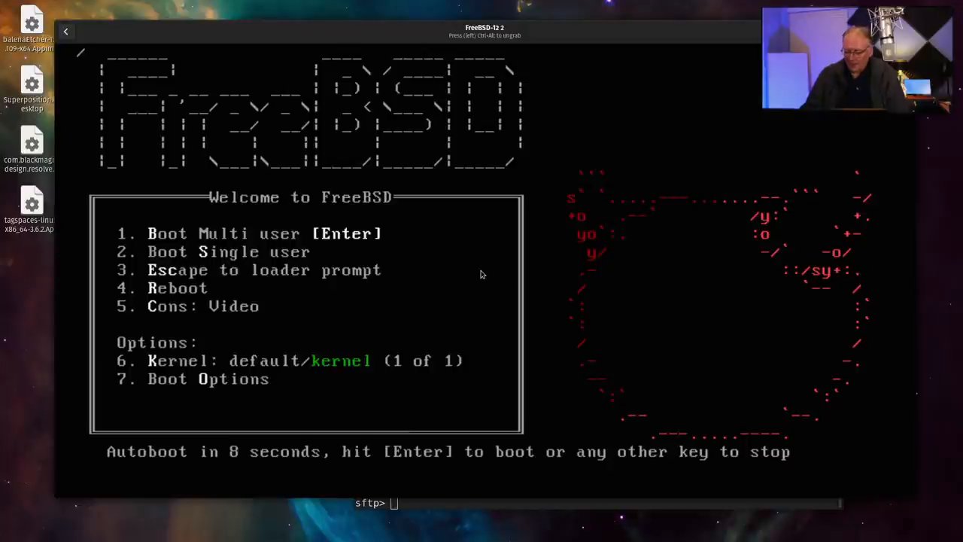
- Boot FreeBSD immediately from the boot menu and wait for the GDM login screen
key("Return")
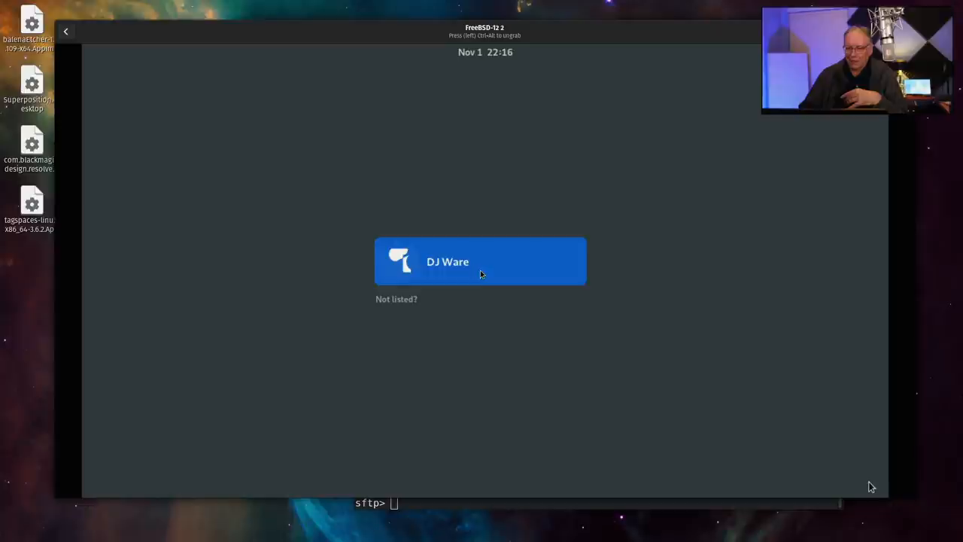
- Log in as the user, make the VM window fill the screen, and show all installed applications
left_click(481, 273)
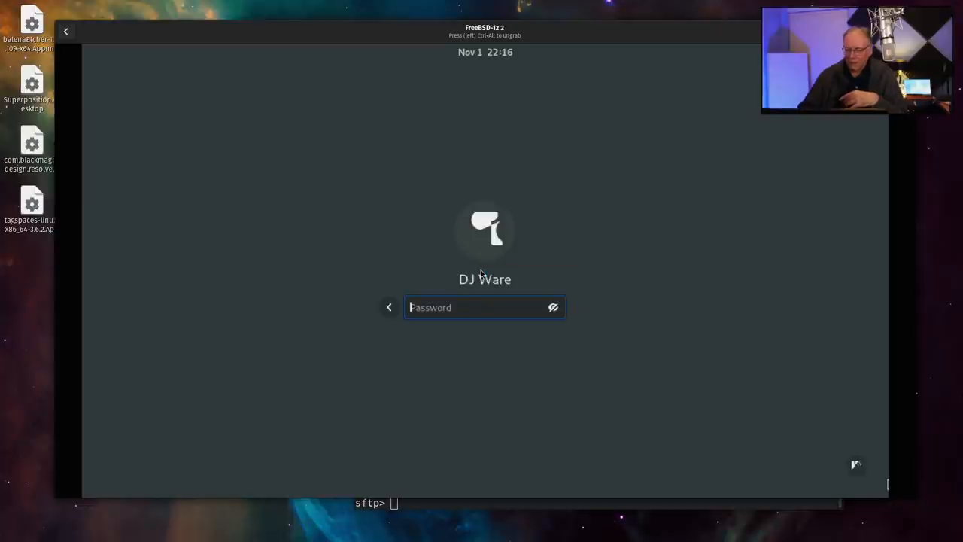
type("••••••••••")
key("Return")
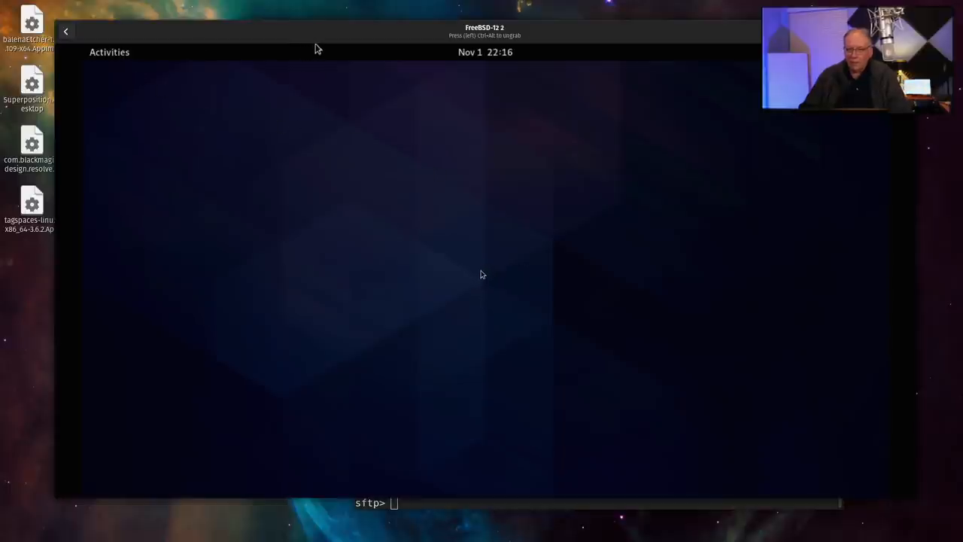
key("ctrl+alt")
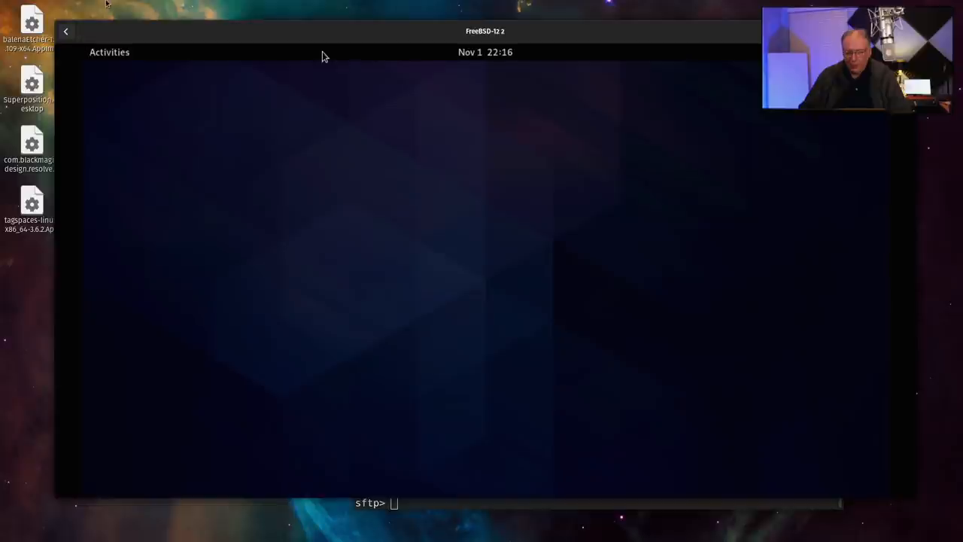
double_click(156, 31)
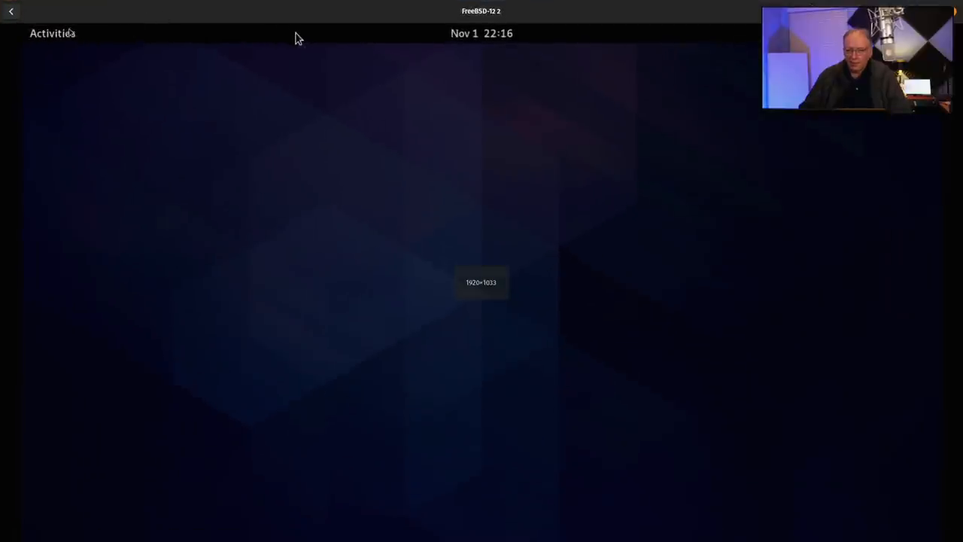
left_click(296, 33)
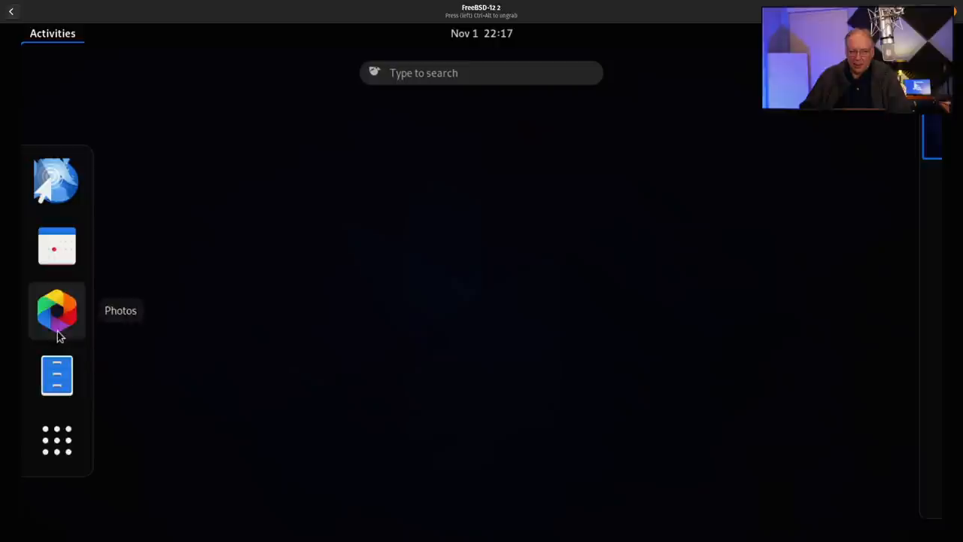
left_click(64, 435)
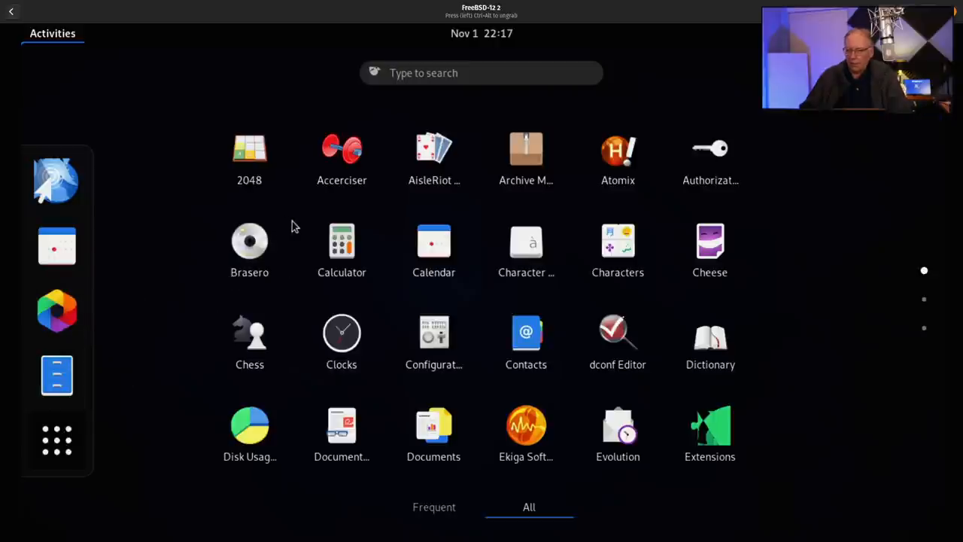
scroll(294, 225, "down", 1)
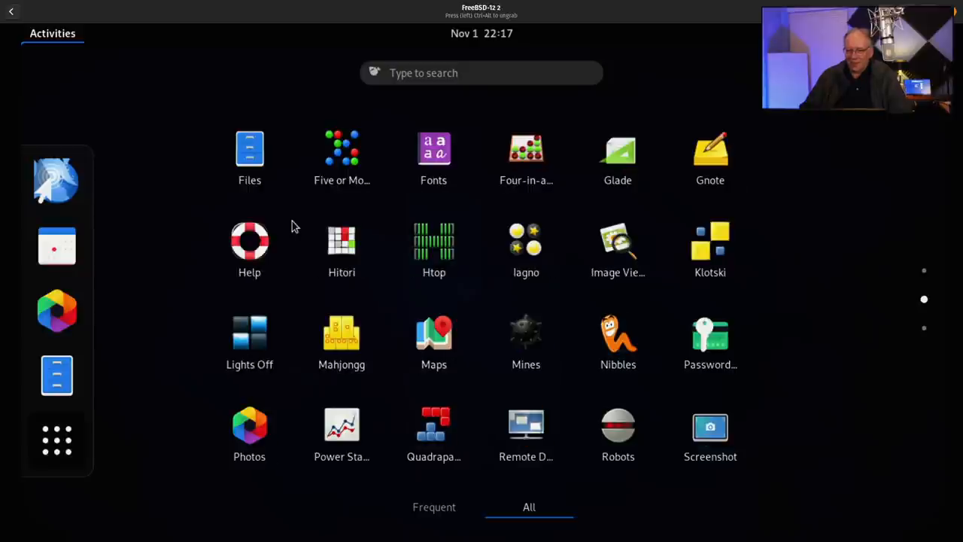
scroll(293, 226, "down", 1)
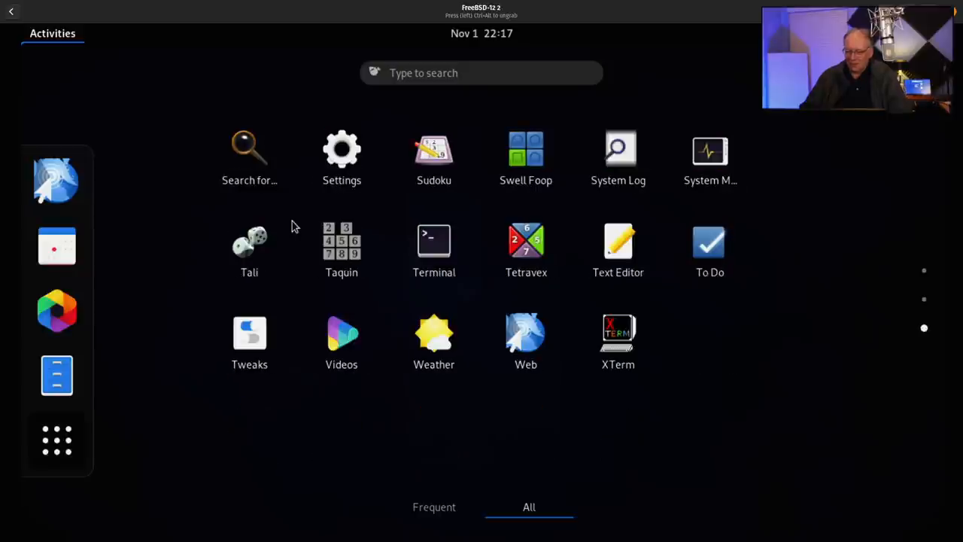
- Add Terminal and Settings to the dock via Add to Favorites
right_click(440, 255)
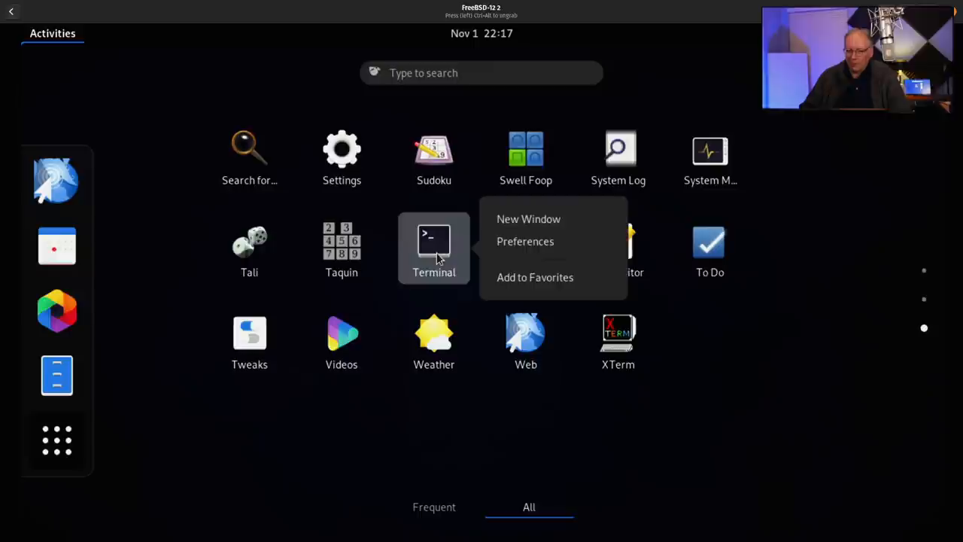
left_click(527, 277)
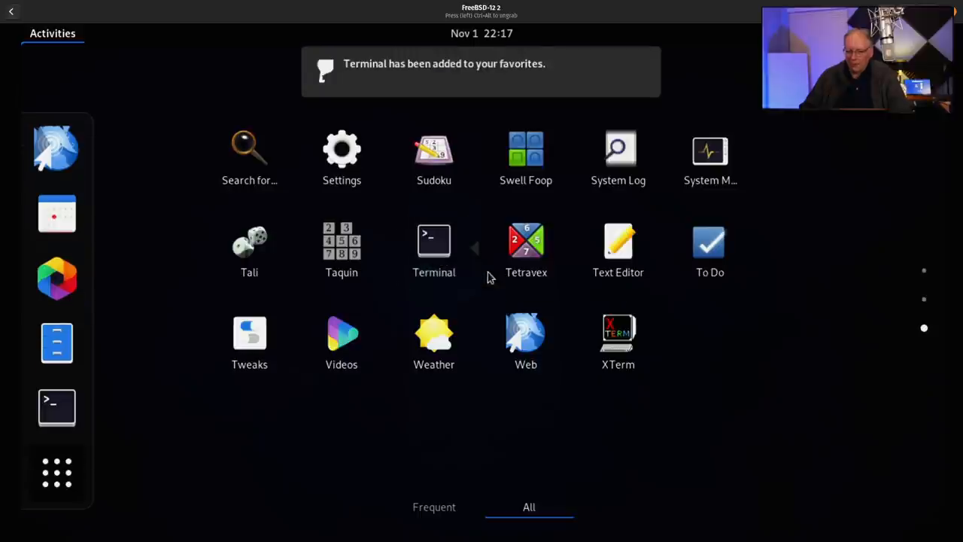
right_click(354, 158)
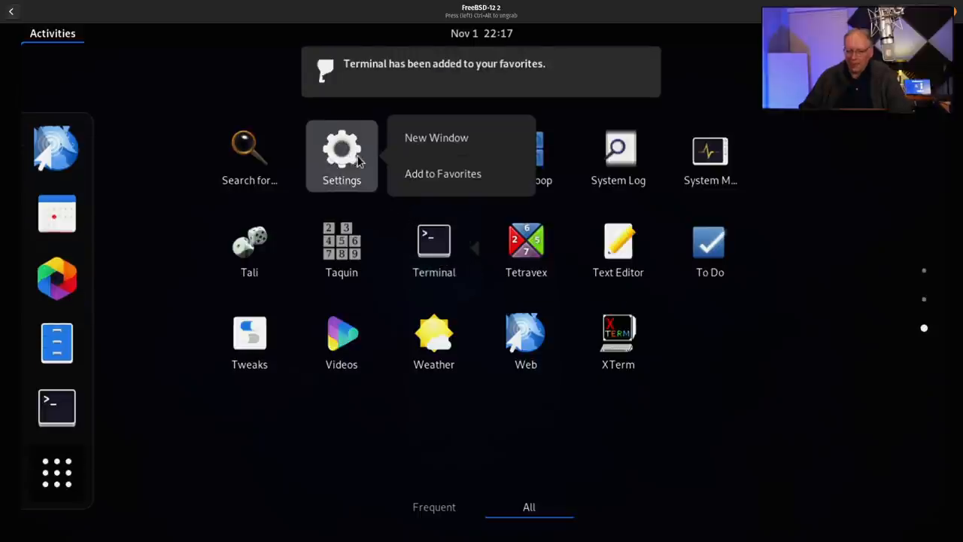
left_click(413, 177)
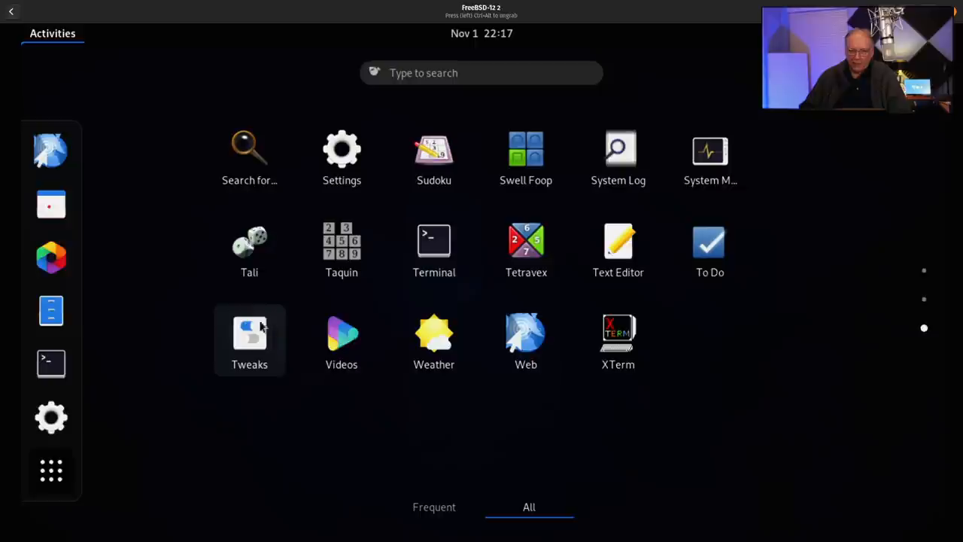
- Launch Terminal and set its profile to a custom Monospace 14 font in Preferences
left_click(52, 363)
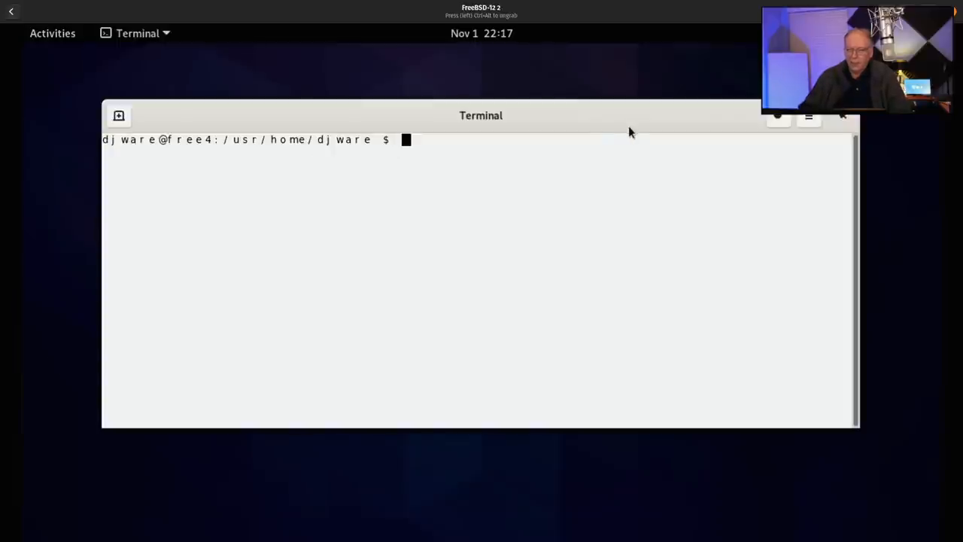
left_click(809, 118)
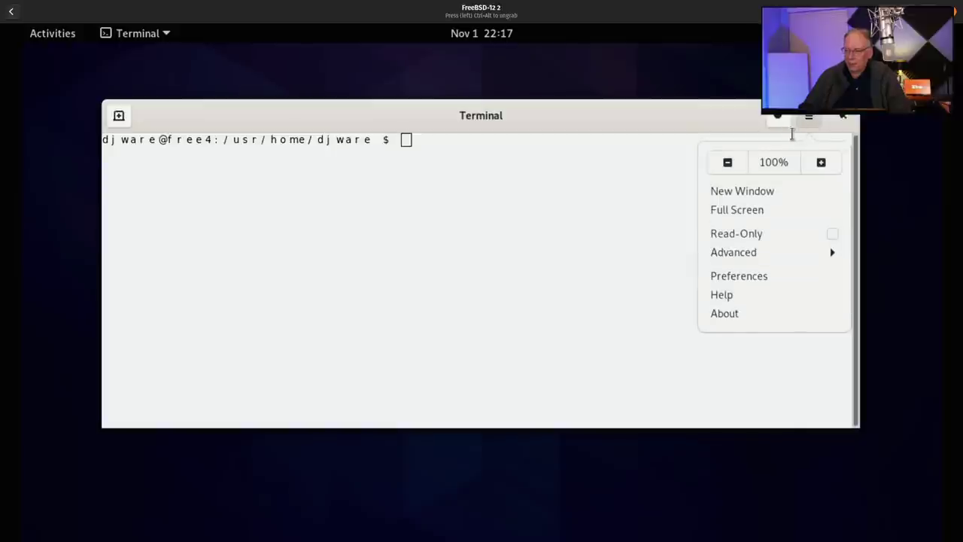
left_click(760, 277)
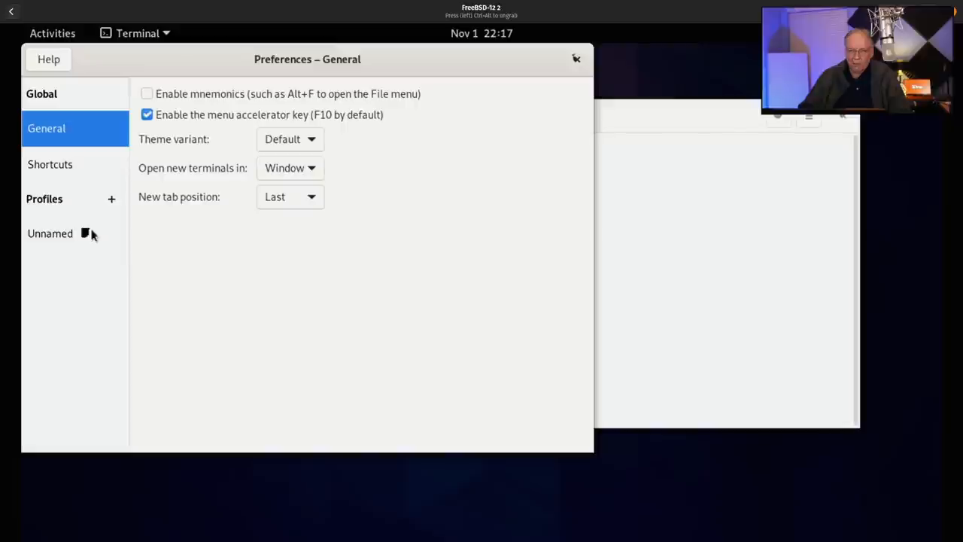
left_click(68, 234)
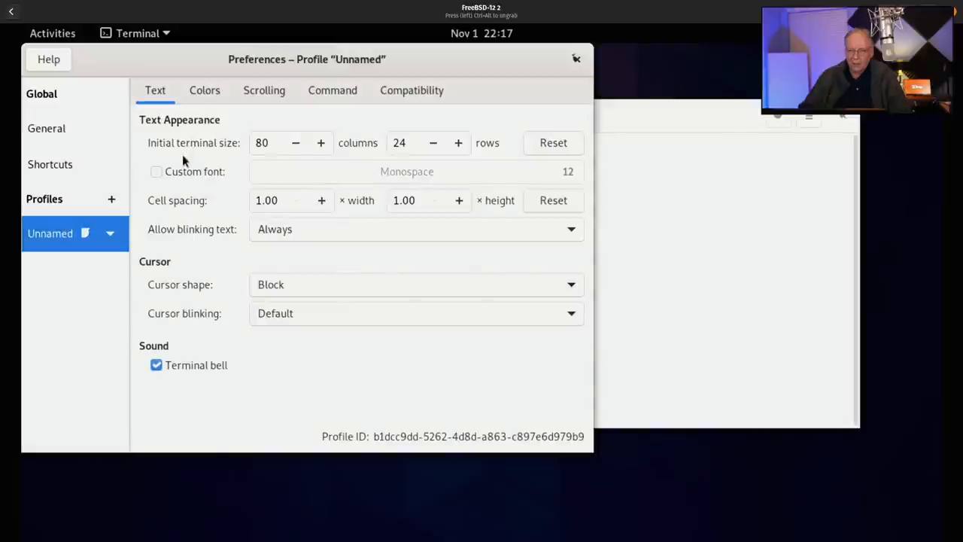
left_click(184, 171)
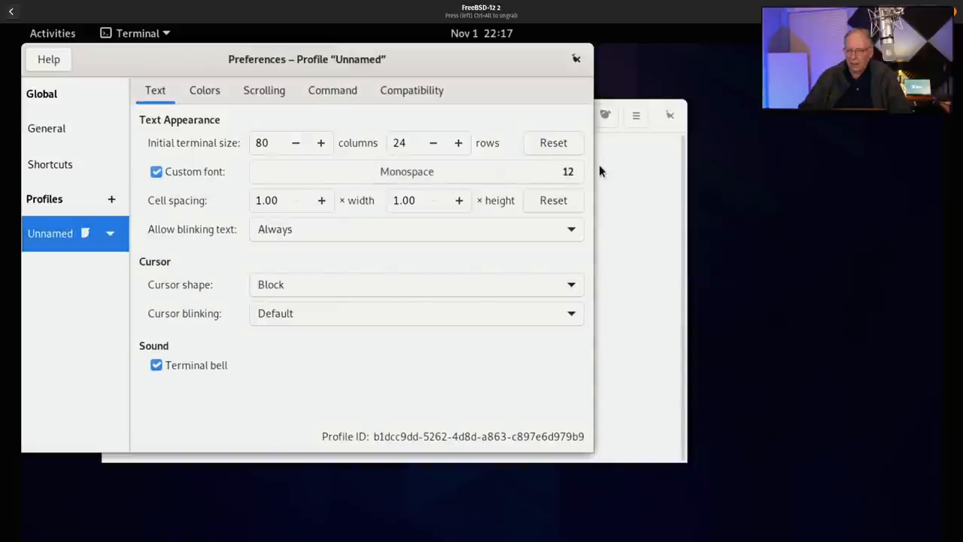
left_click(572, 171)
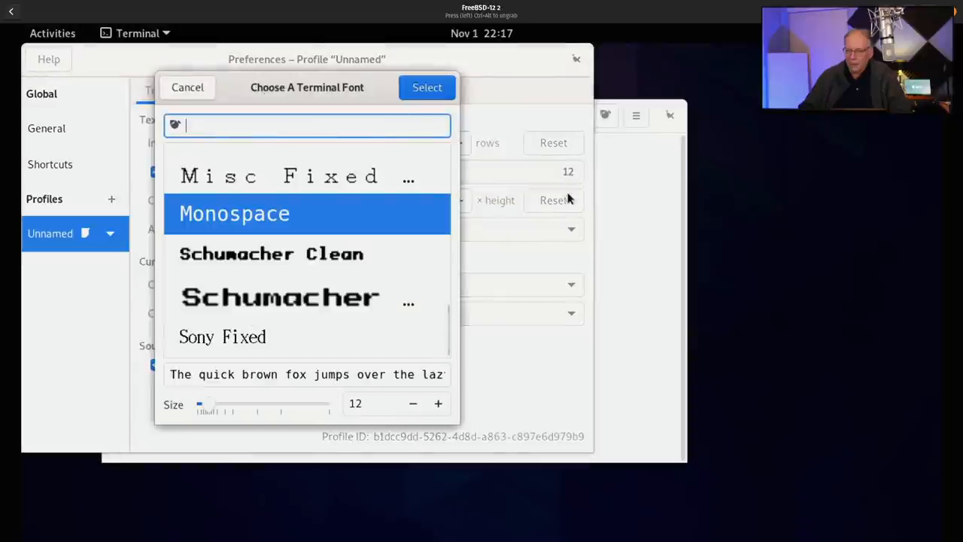
left_click(438, 404)
left_click(438, 404)
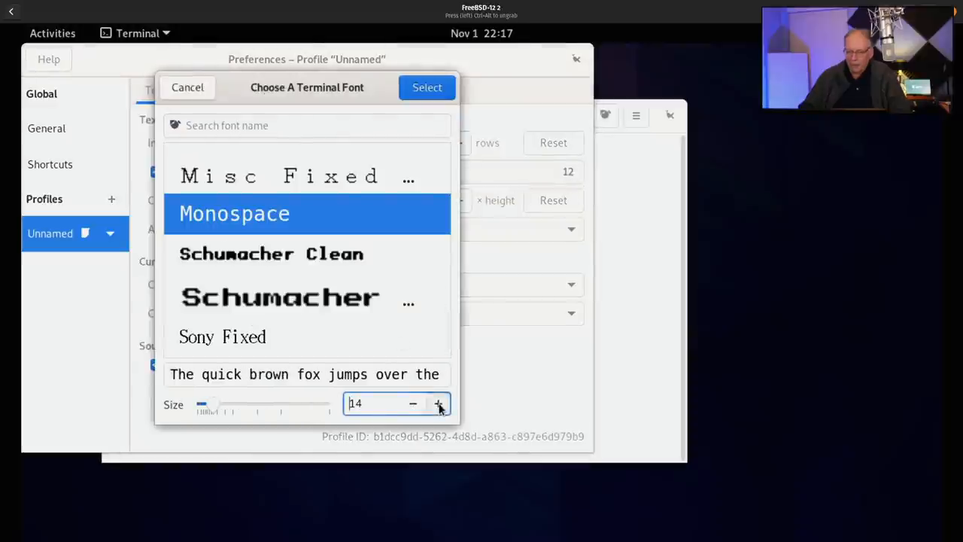
left_click(427, 87)
- Disable system theme colours, choose the GNOME dark built-in scheme, and close the preferences
left_click(205, 91)
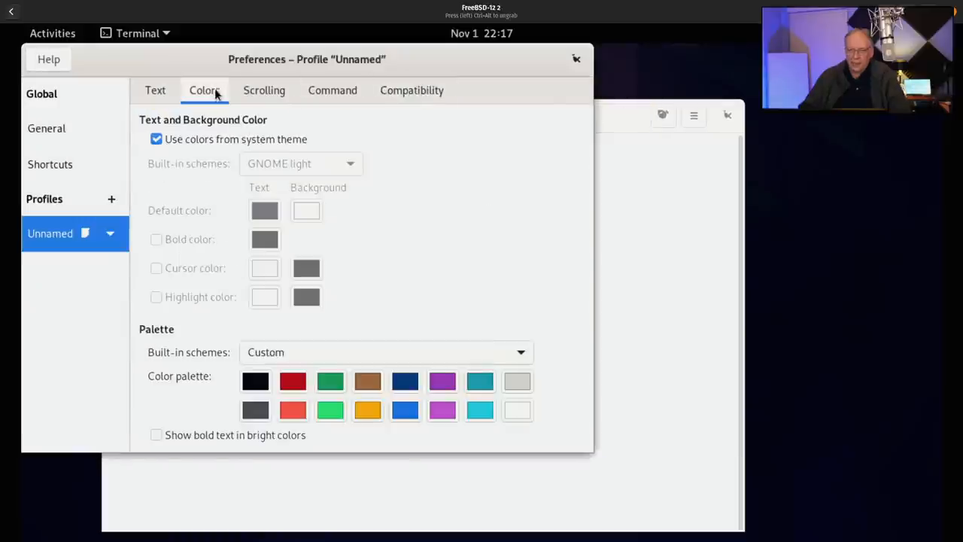
left_click(156, 138)
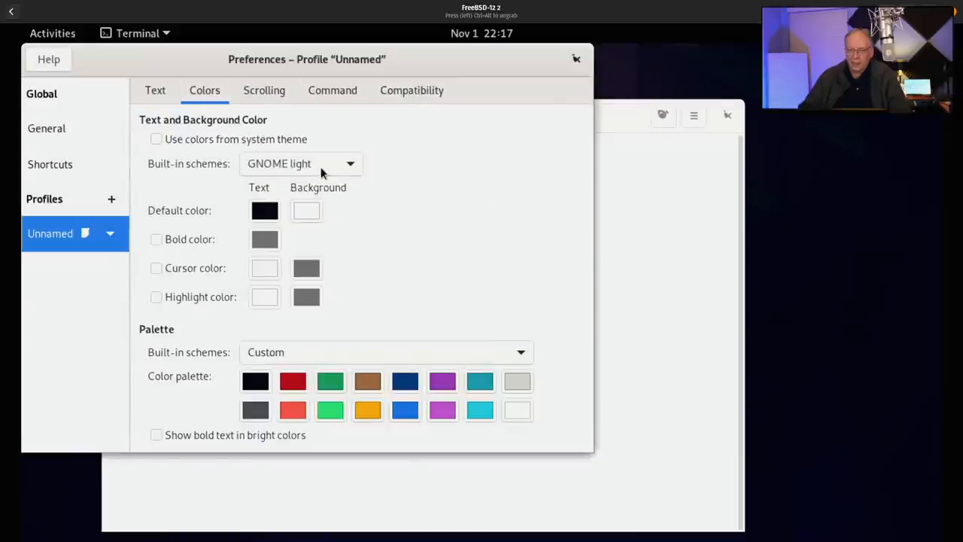
left_click(351, 162)
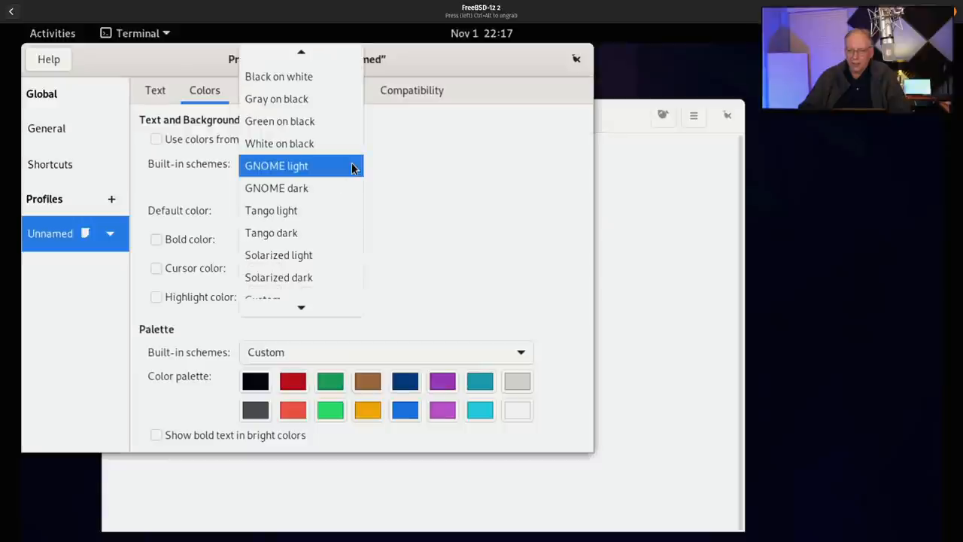
left_click(343, 187)
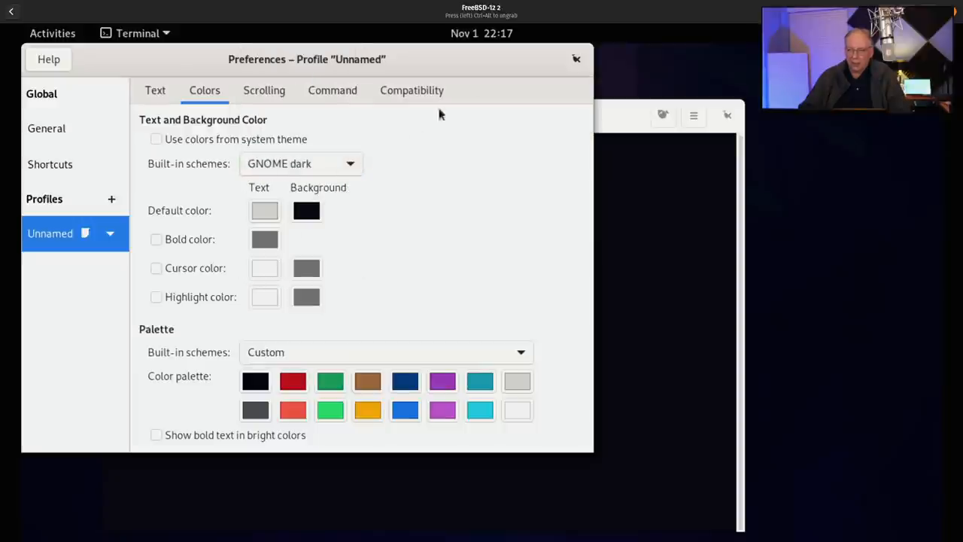
left_click(577, 59)
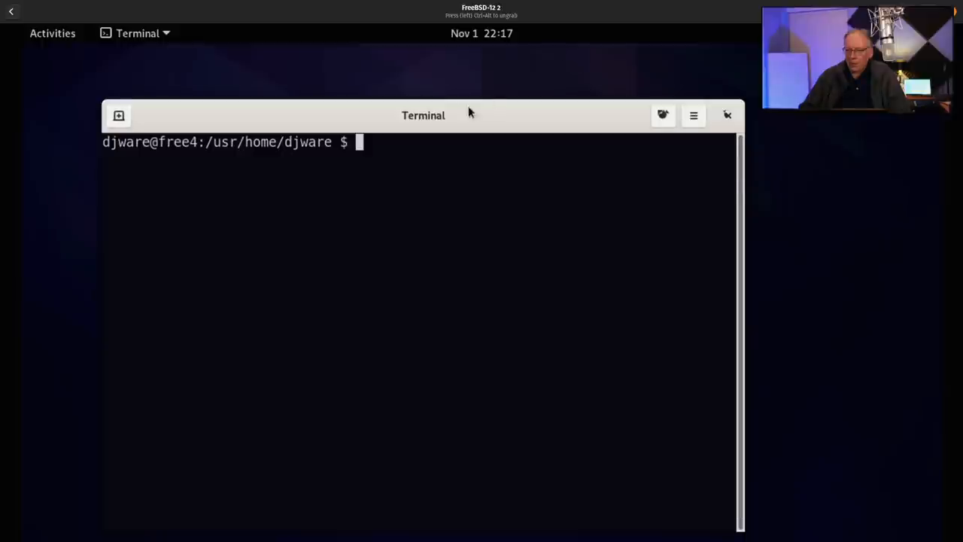
left_click_drag(462, 115, 493, 86)
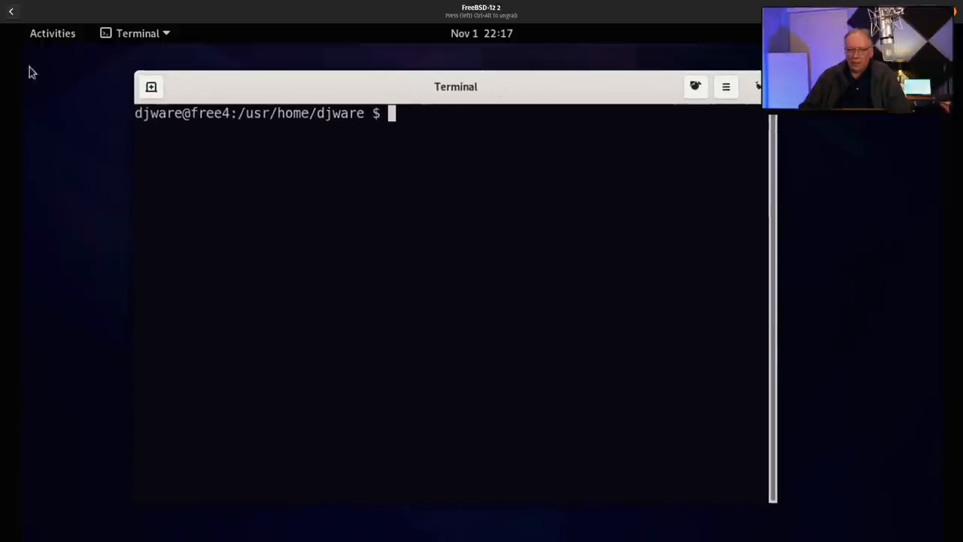
- Launch Tweaks, set the Applications theme to Adwaita-dark under Appearance, and return to Terminal
left_click(52, 33)
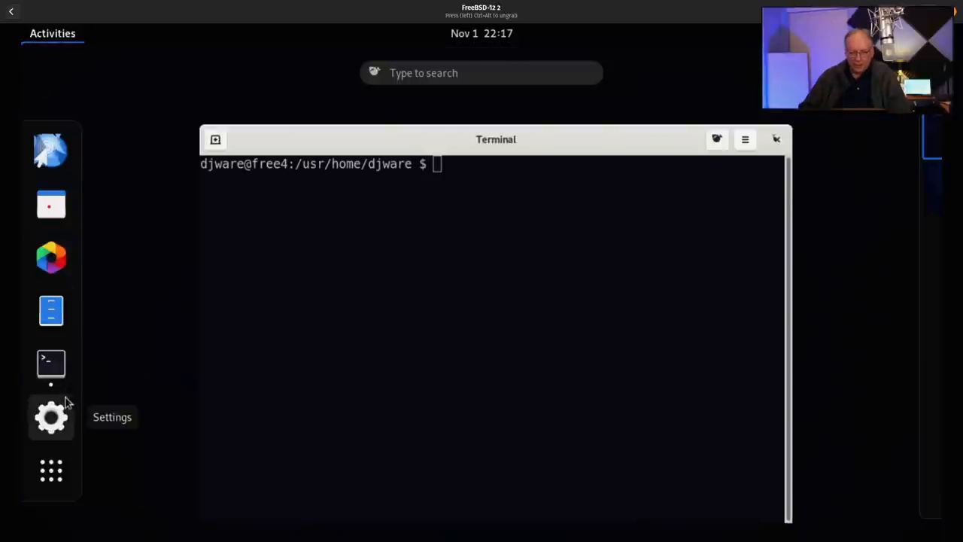
left_click(50, 470)
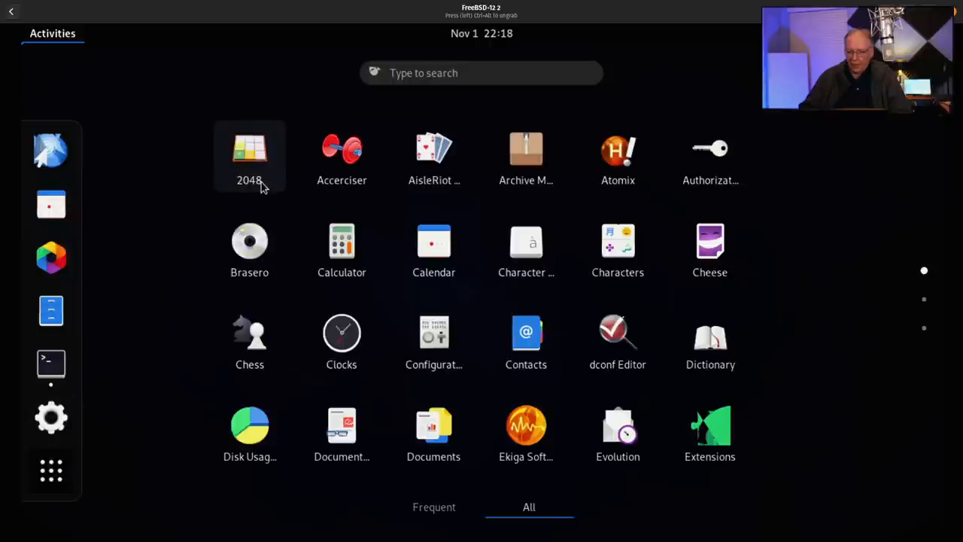
scroll(261, 183, "down", 1)
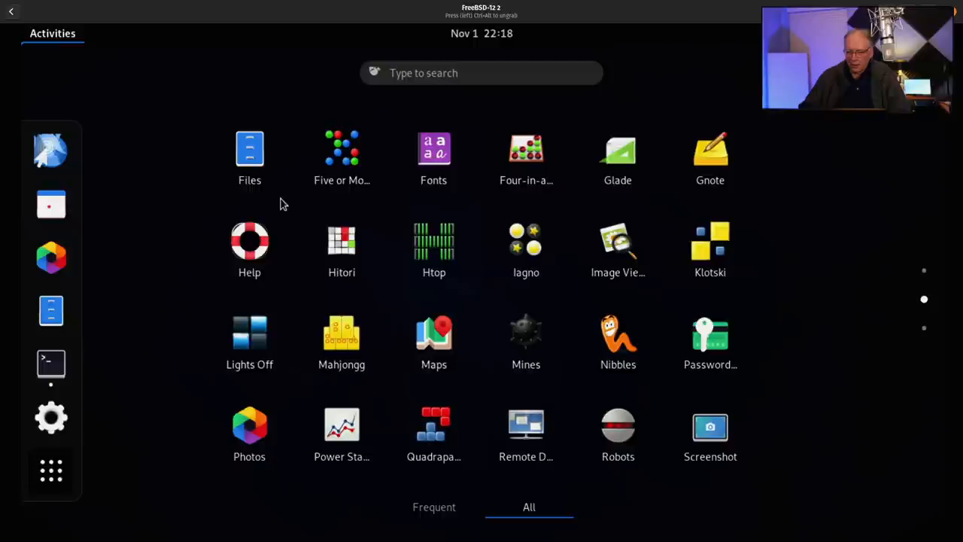
scroll(285, 204, "up", 1)
scroll(285, 204, "down", 1)
scroll(284, 204, "down", 1)
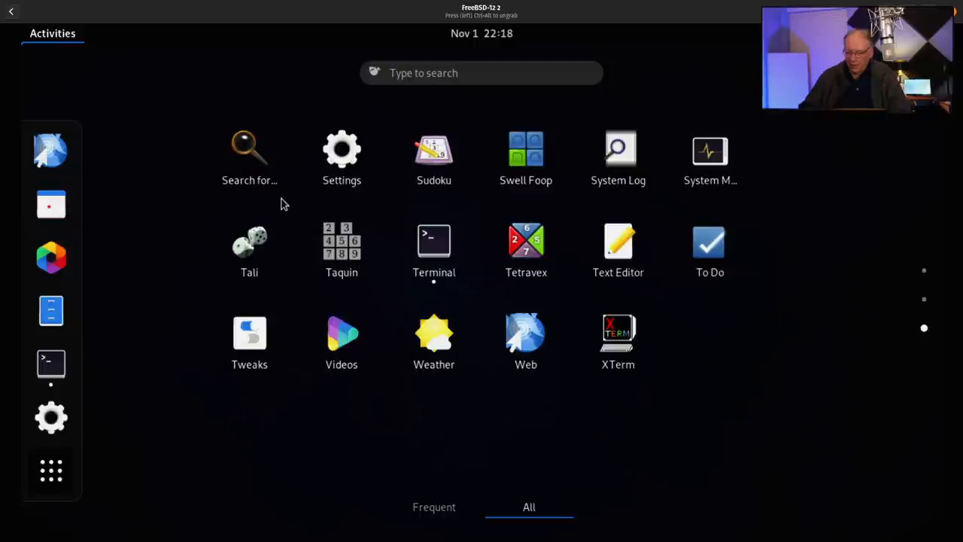
left_click(260, 339)
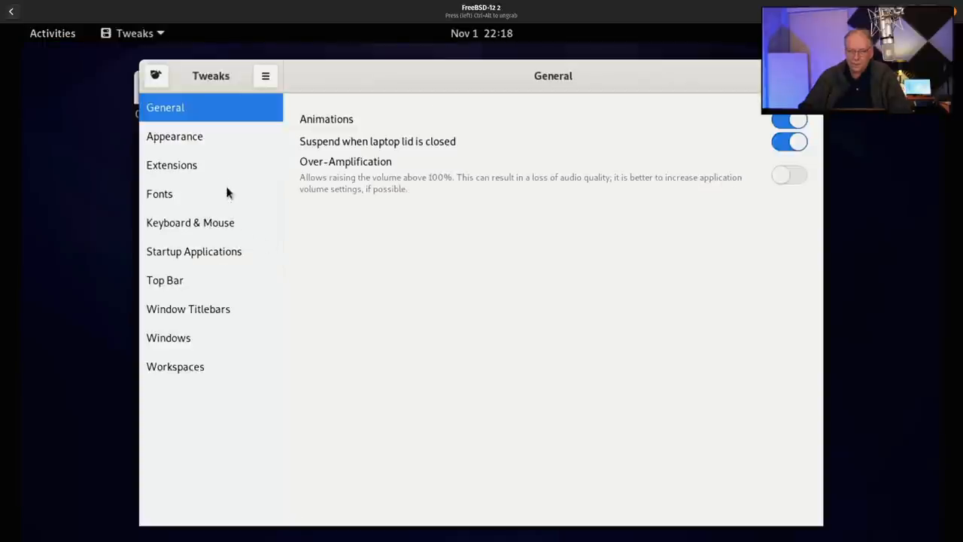
left_click(230, 139)
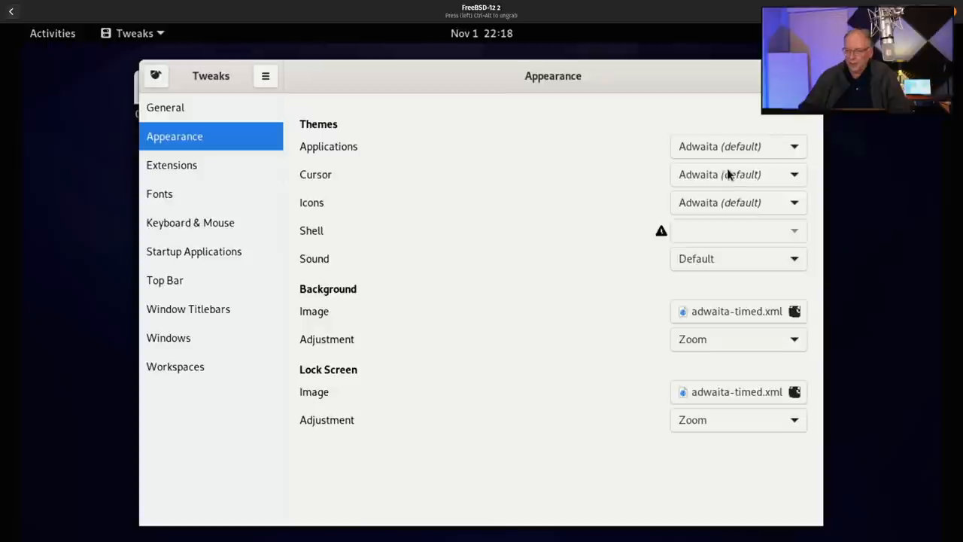
left_click(731, 147)
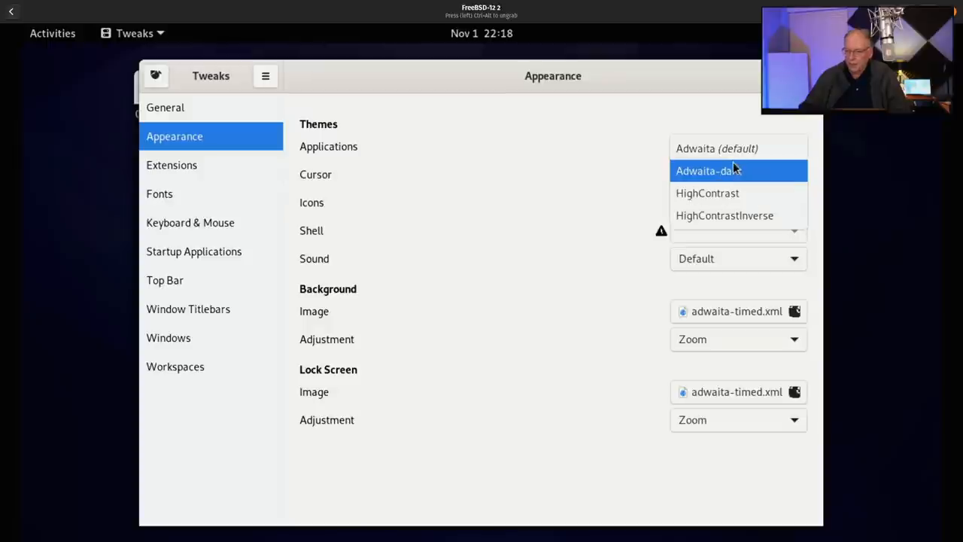
left_click(733, 162)
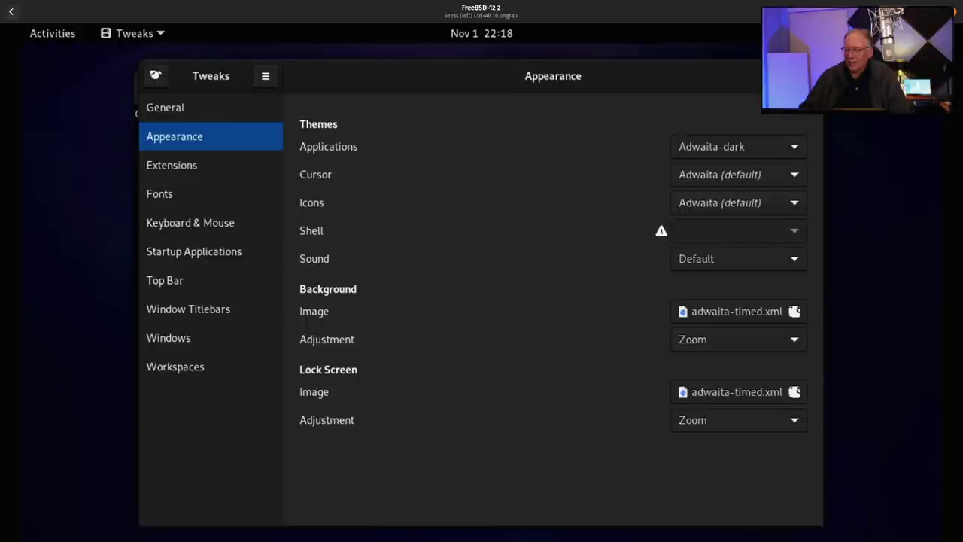
key("alt+Tab")
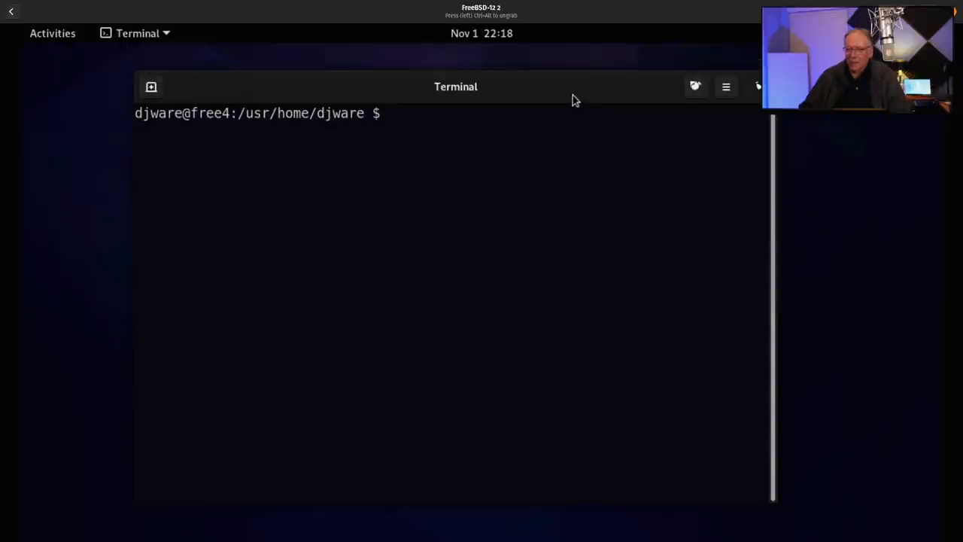
- Change the desktop background to the green swirl wallpaper and close Settings
left_click_drag(571, 94, 557, 253)
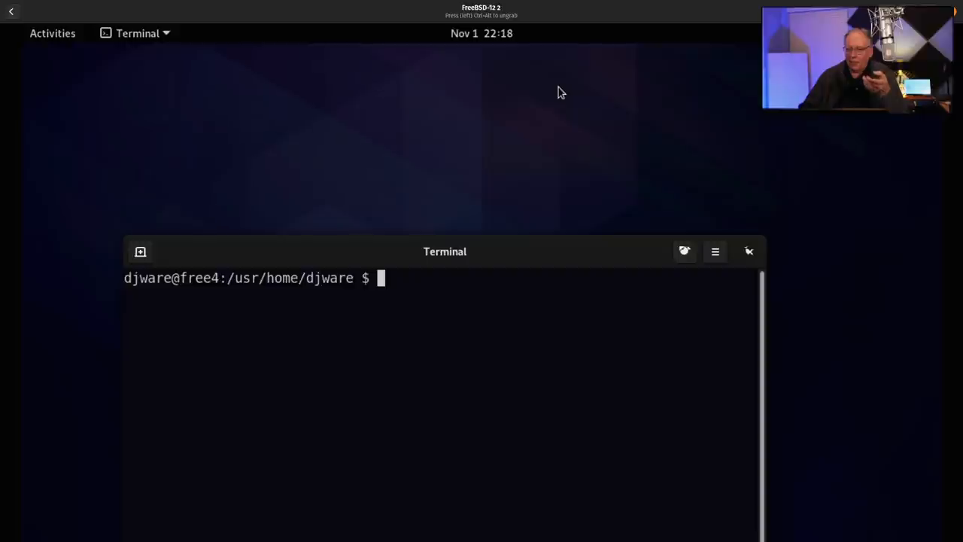
right_click(558, 87)
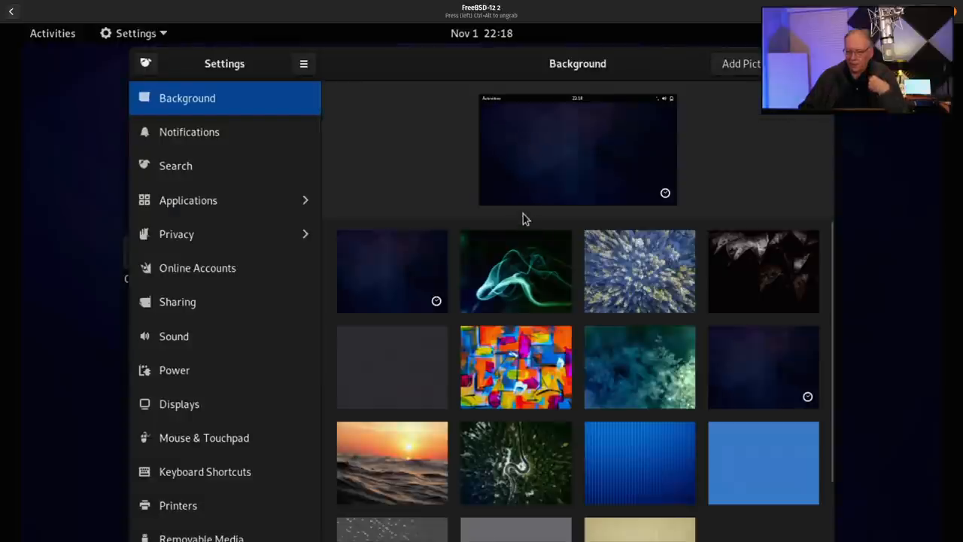
left_click(514, 287)
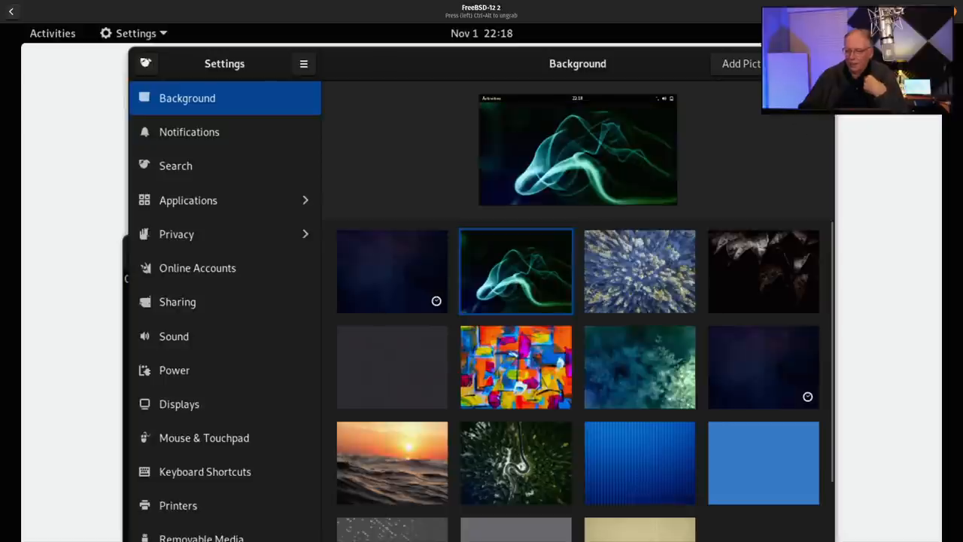
key("alt+F4")
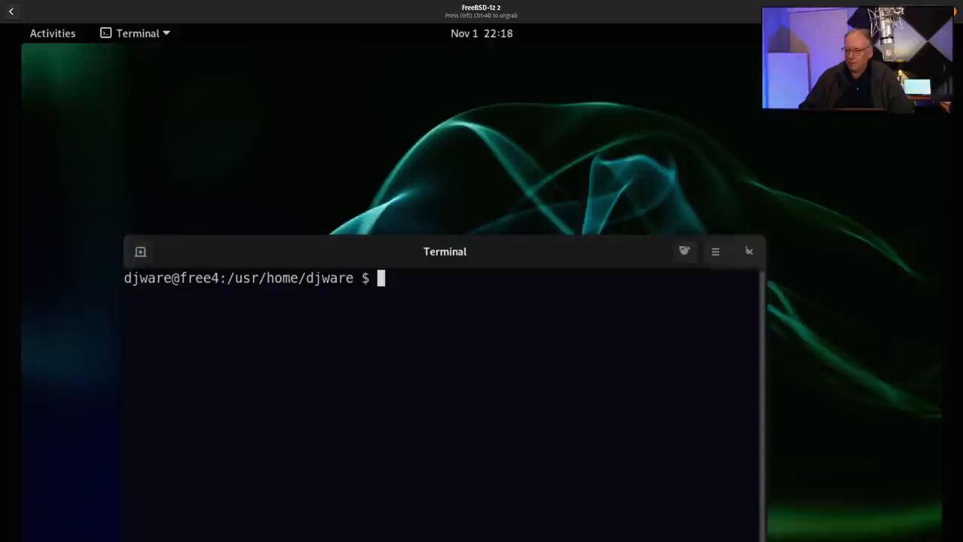
- Run htop, then df -kh for disk usage and neofetch for the system summary
mouse_move(647, 243)
left_mouse_down()
mouse_move(638, 310)
mouse_move(633, 75)
left_mouse_up()
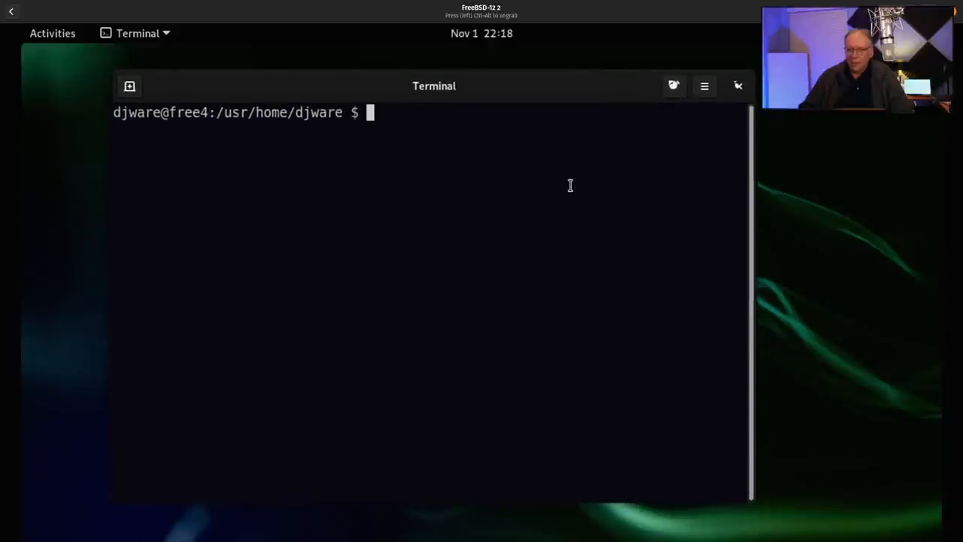
type("htop")
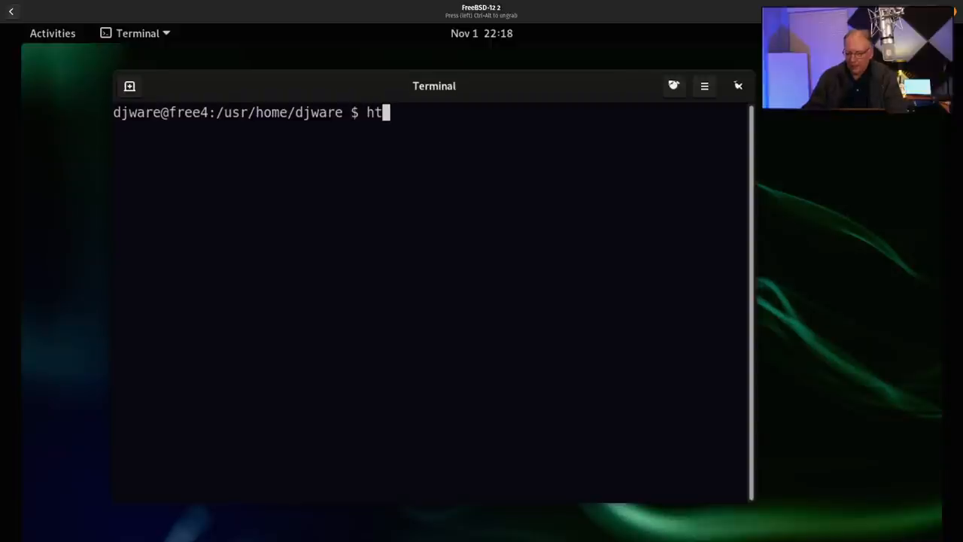
key("Return")
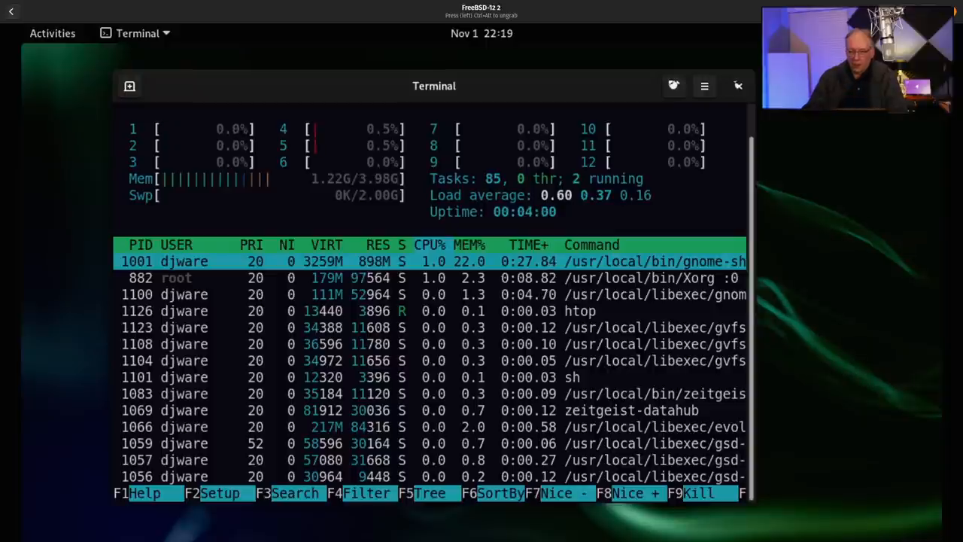
type("q")
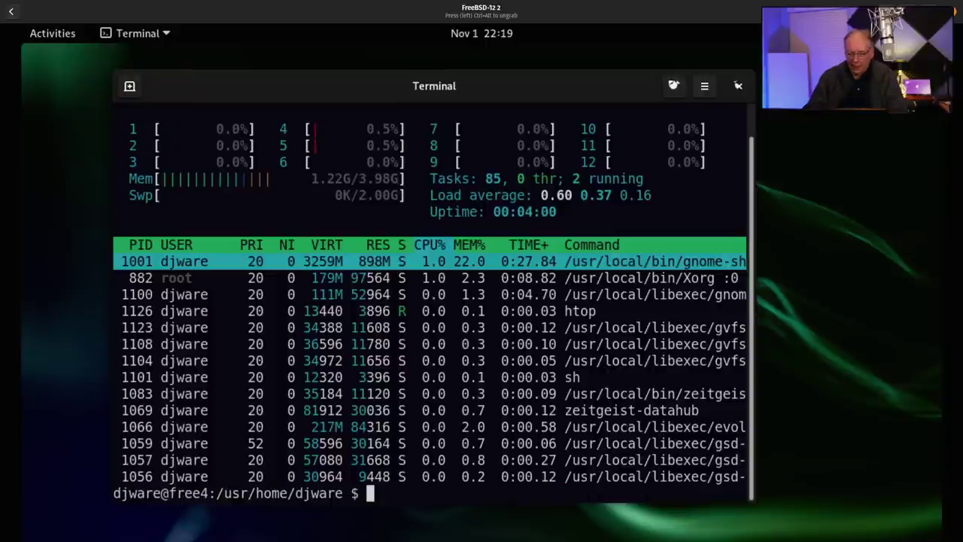
type("df -kh")
key("Return")
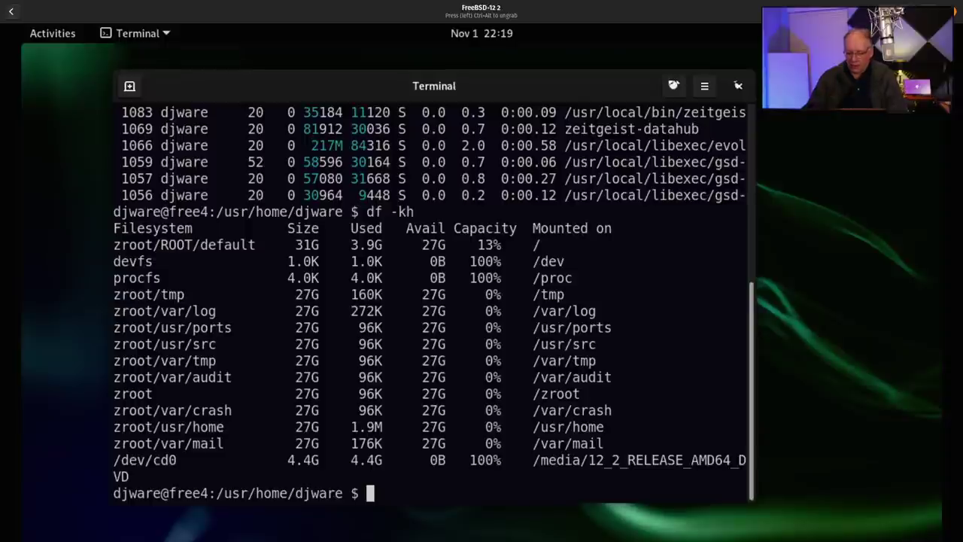
type("neofetch")
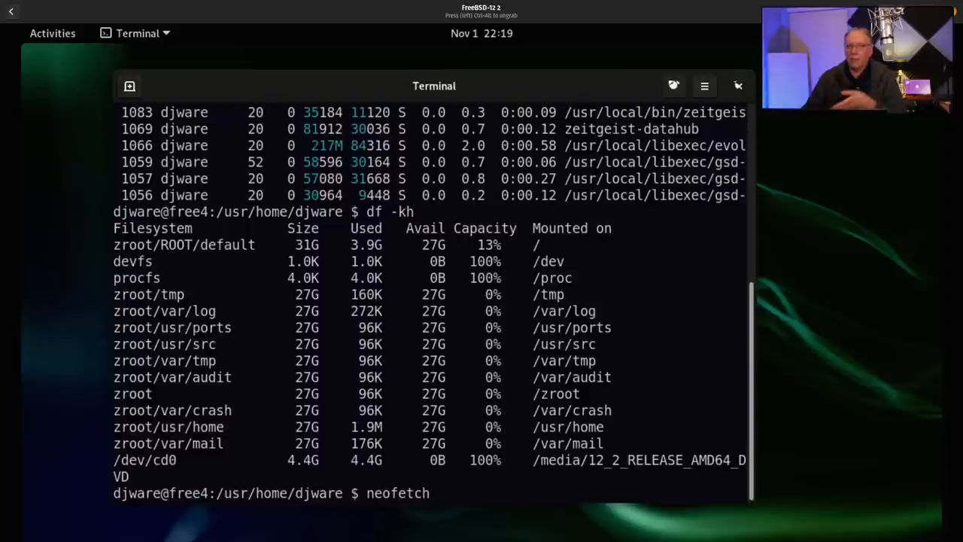
key("Return")
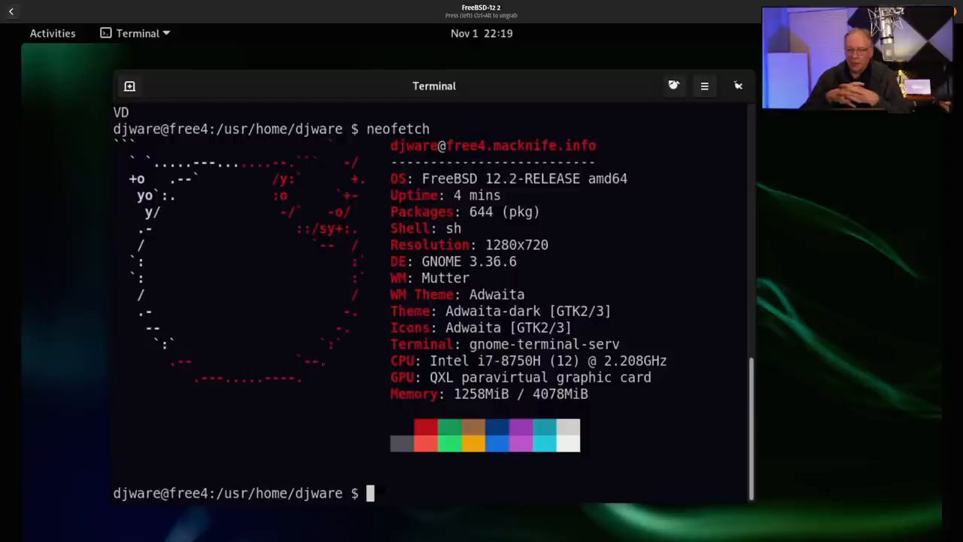
type("glances")
- Run glances to check the system, then list the home folder with ls
key("Return")
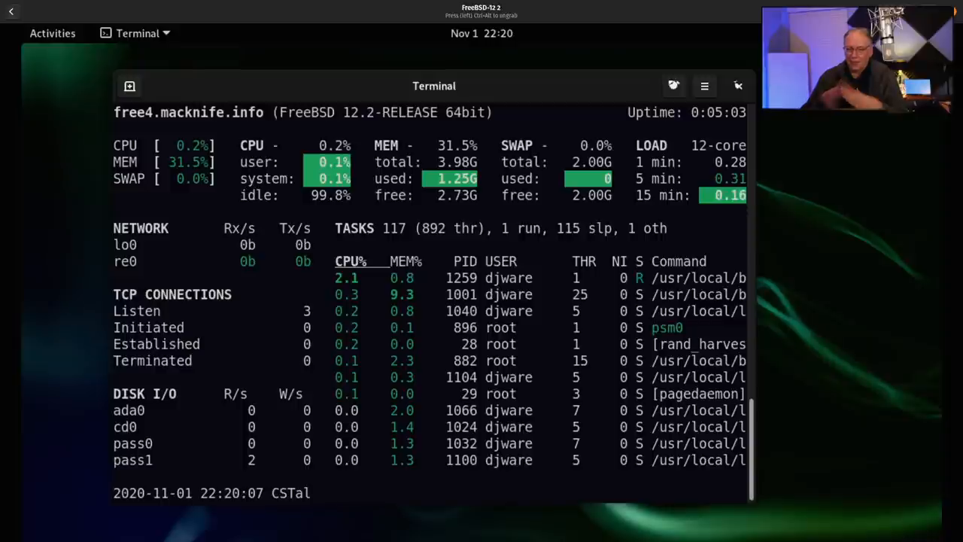
type("q")
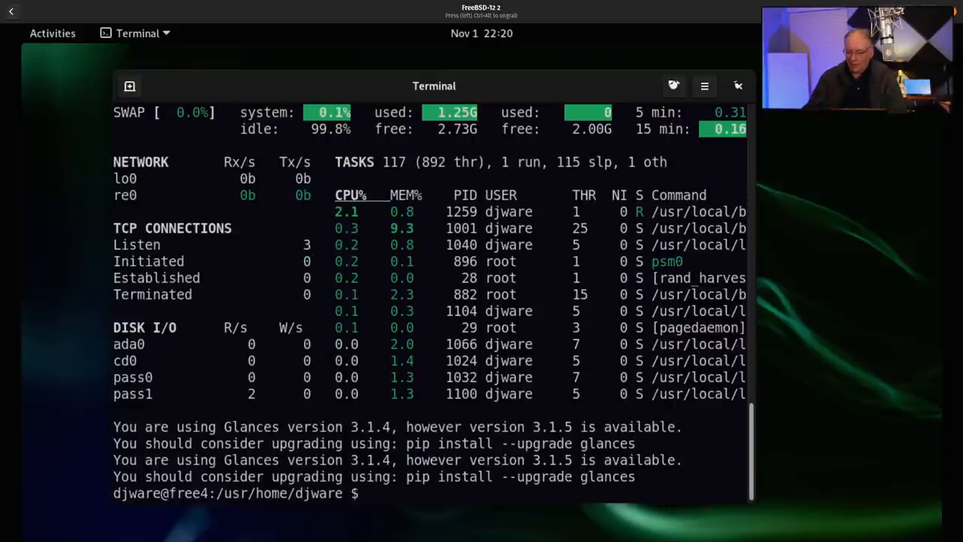
type("l")
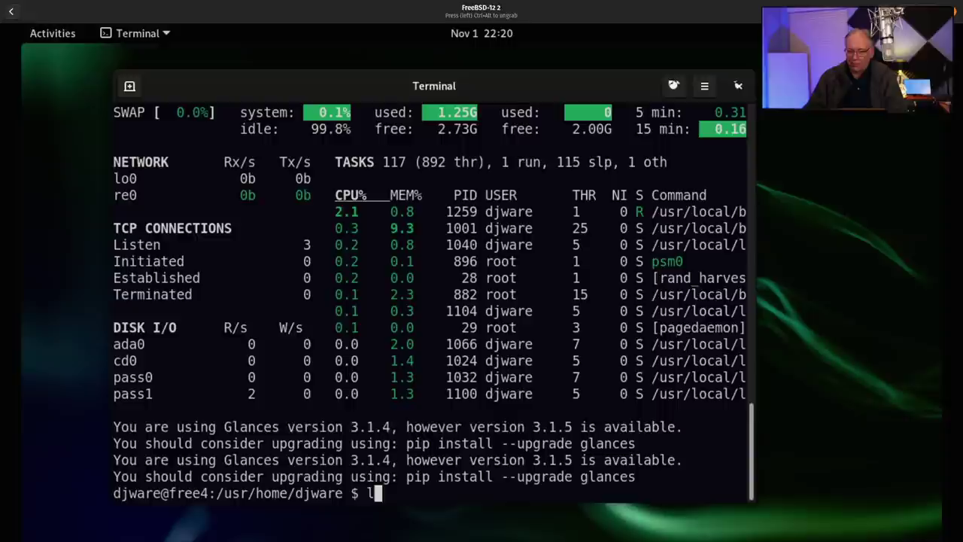
type("s")
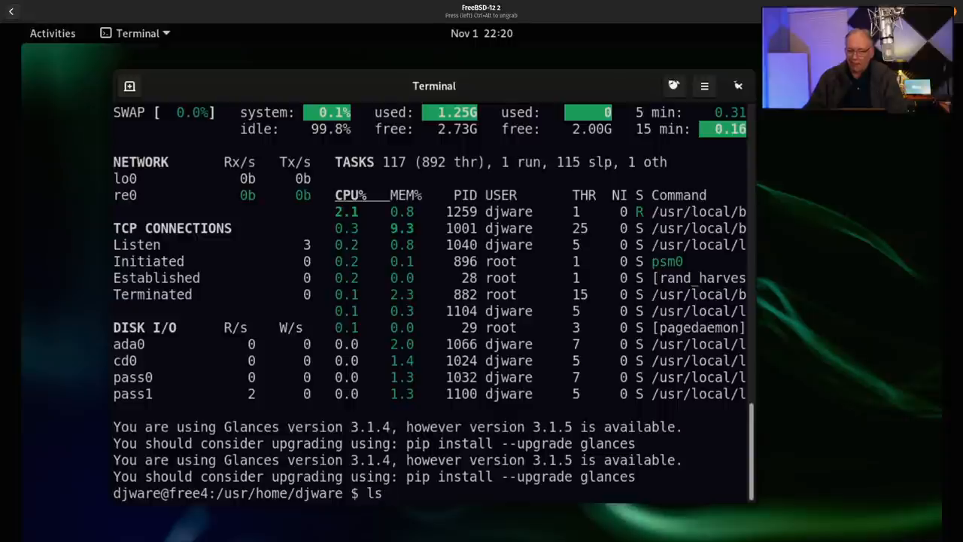
key("Return")
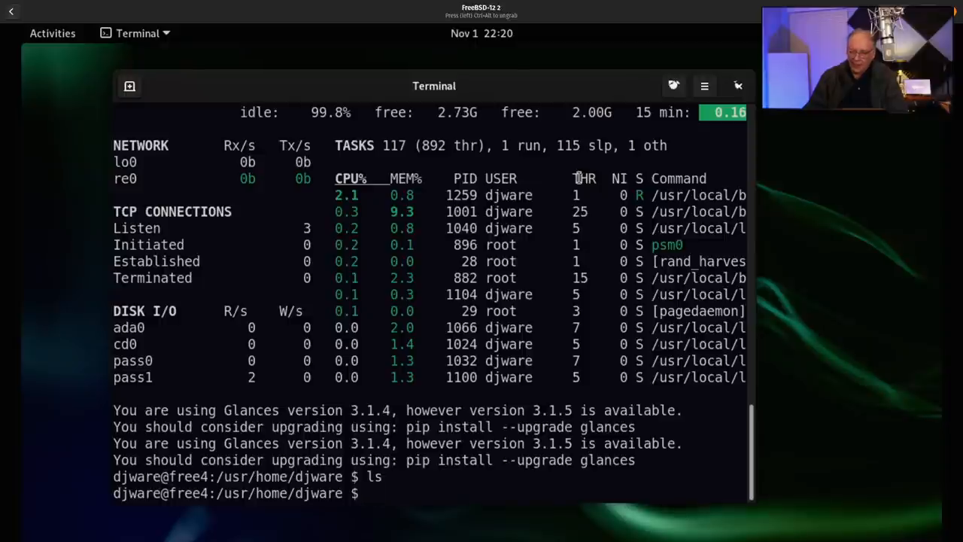
type("su -")
- Become root with su -, then page through the passwd file with more and quit it
key("Return")
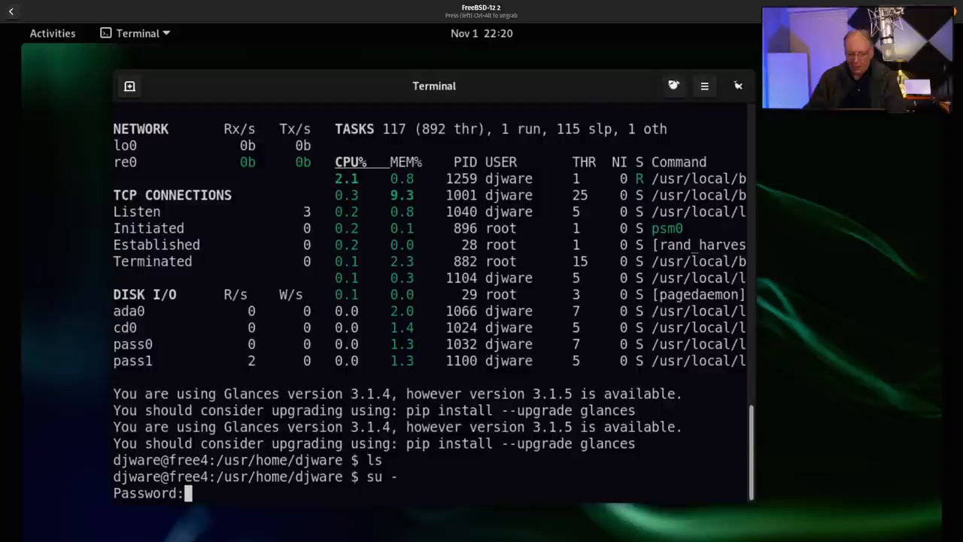
key("Return")
type("ls")
key("BackSpace")
key("BackSpace")
type("more /etc/passwd")
key("Return")
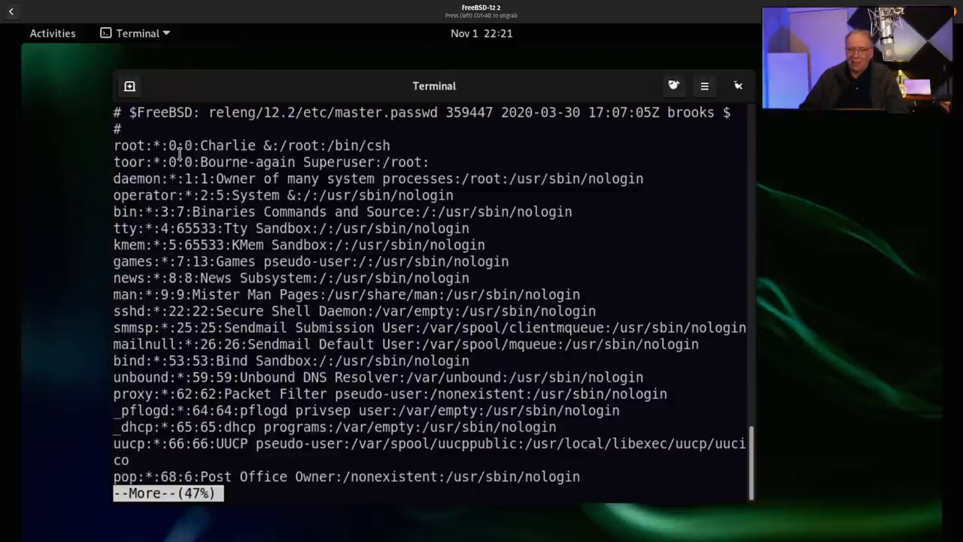
key("q")
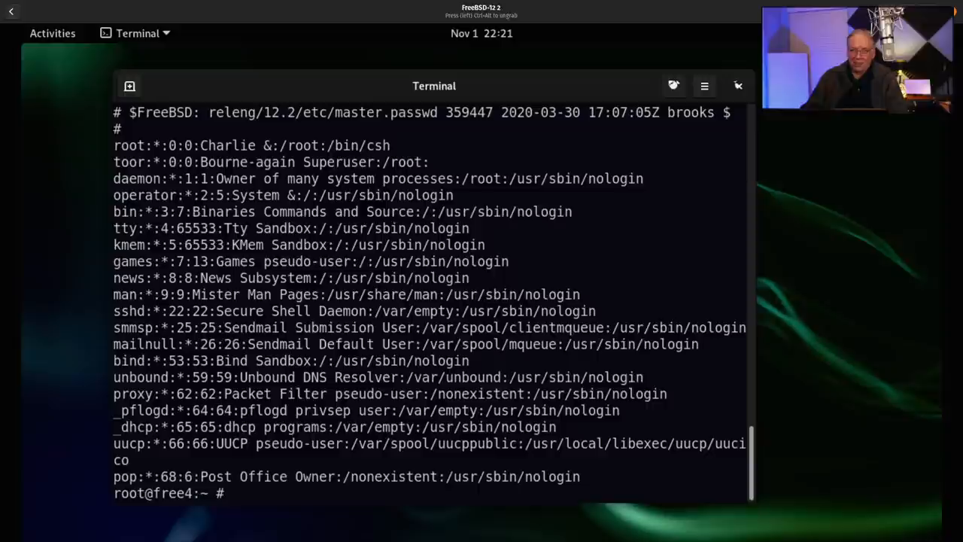
type("git clone https://github.com/CISofy")
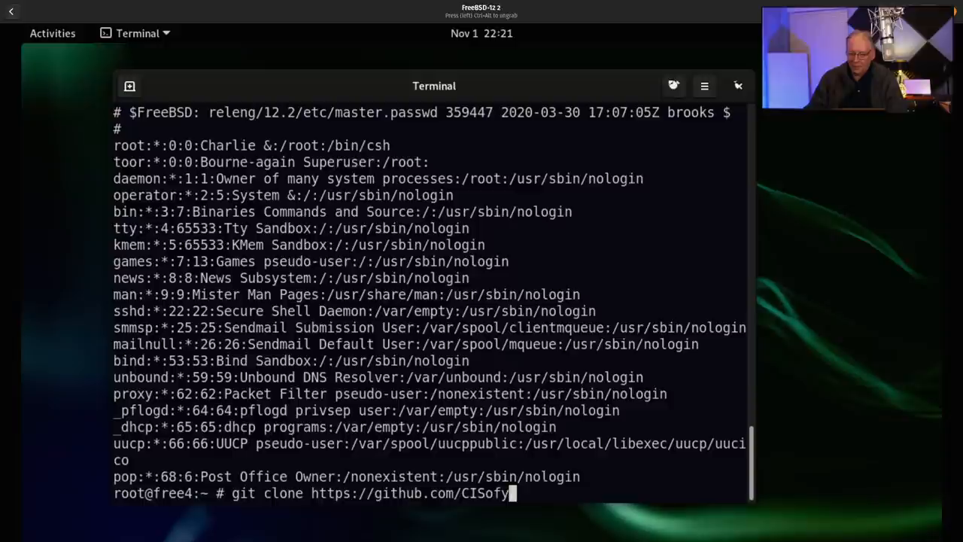
type("/lynis.git")
key("Return")
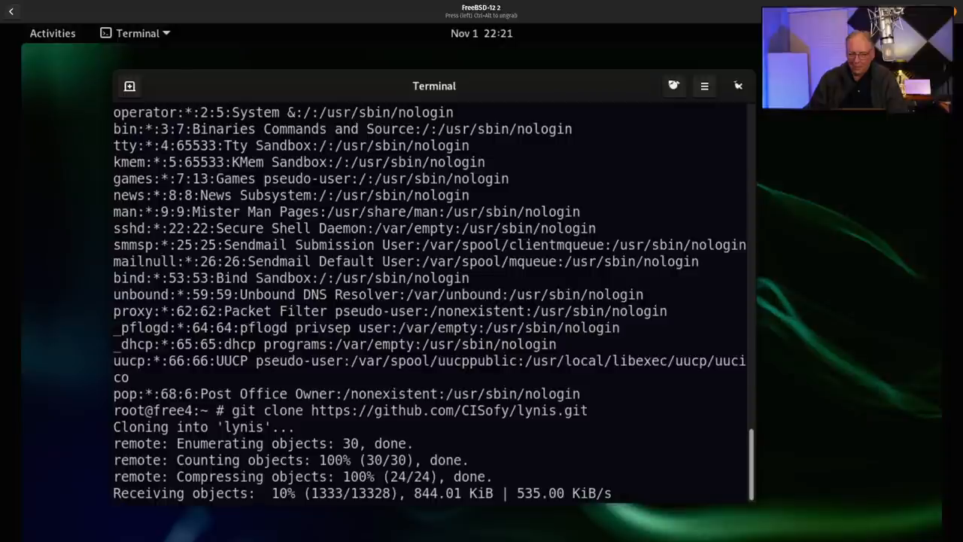
type("cd ")
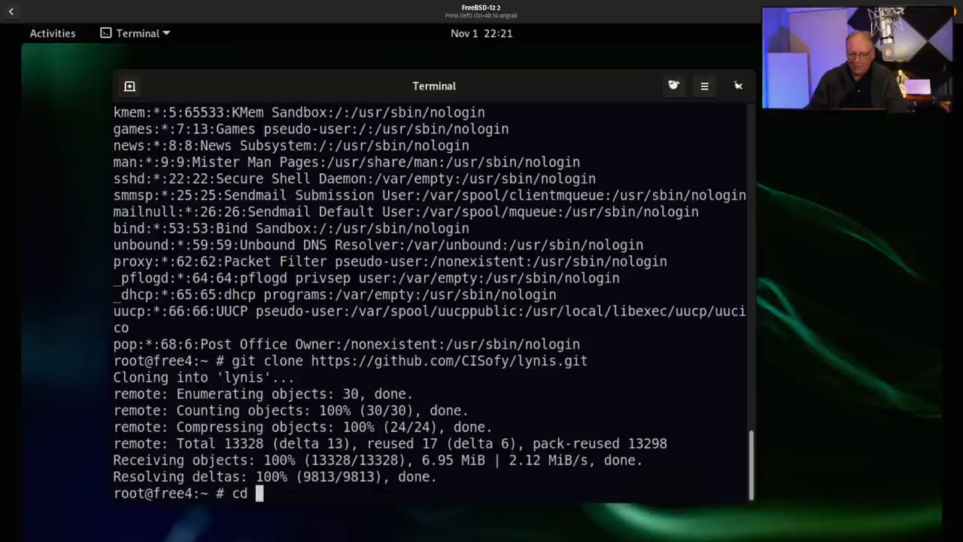
type("lynis")
- Enter the lynis folder and run ./lynis audit system to completion
key("Return")
type("./lynis audit system")
key("Return")
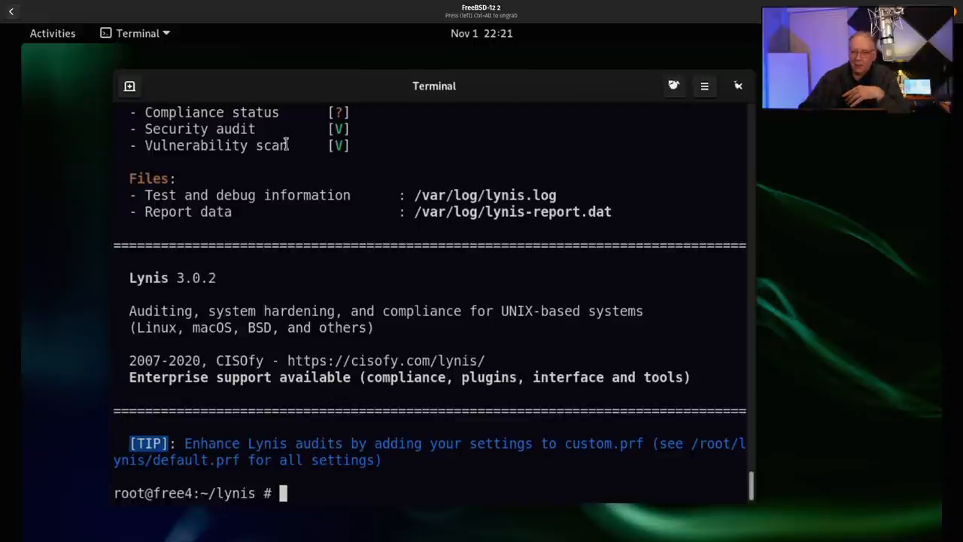
scroll(285, 149, "up", 3)
scroll(286, 149, "up", 2)
scroll(285, 150, "up", 3)
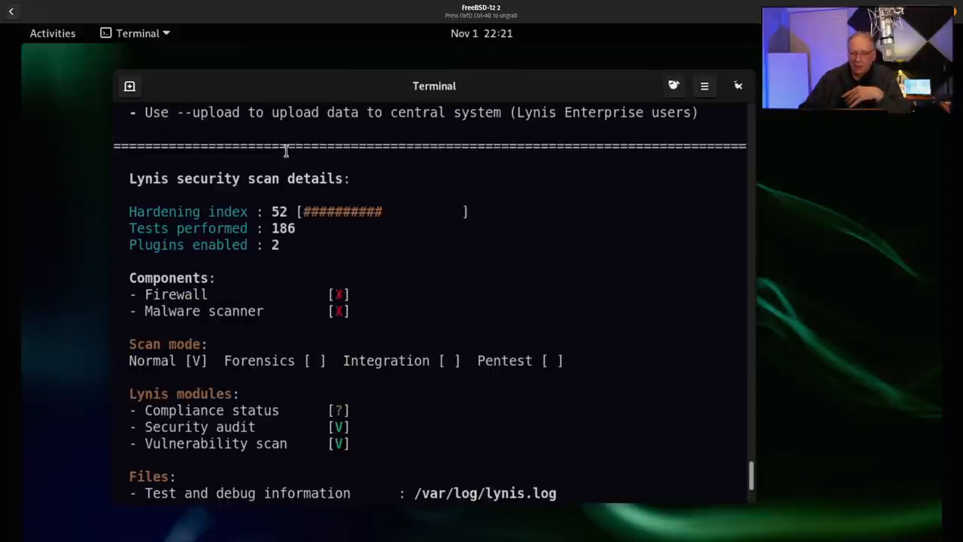
scroll(301, 185, "up", 3)
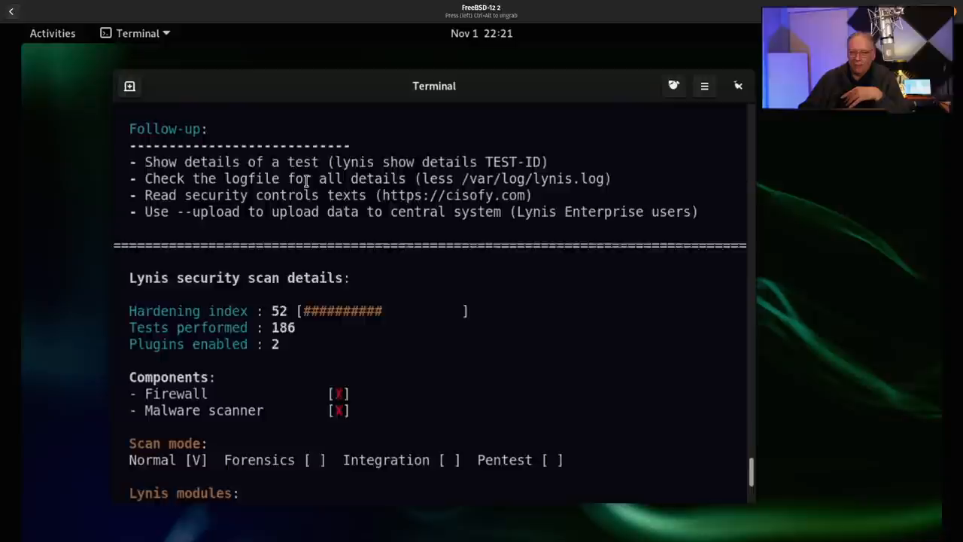
scroll(301, 184, "up", 3)
scroll(305, 181, "up", 3)
scroll(306, 178, "up", 3)
scroll(306, 178, "up", 3)
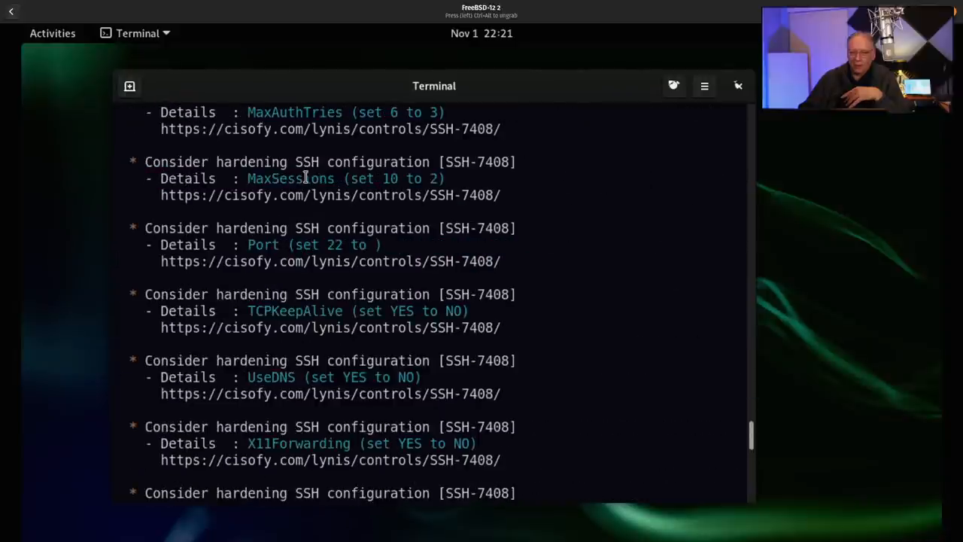
scroll(306, 178, "up", 2)
scroll(306, 178, "up", 2)
scroll(307, 178, "up", 3)
scroll(306, 178, "up", 3)
scroll(306, 179, "up", 2)
scroll(307, 179, "up", 2)
scroll(306, 176, "up", 1)
scroll(307, 176, "down", 1)
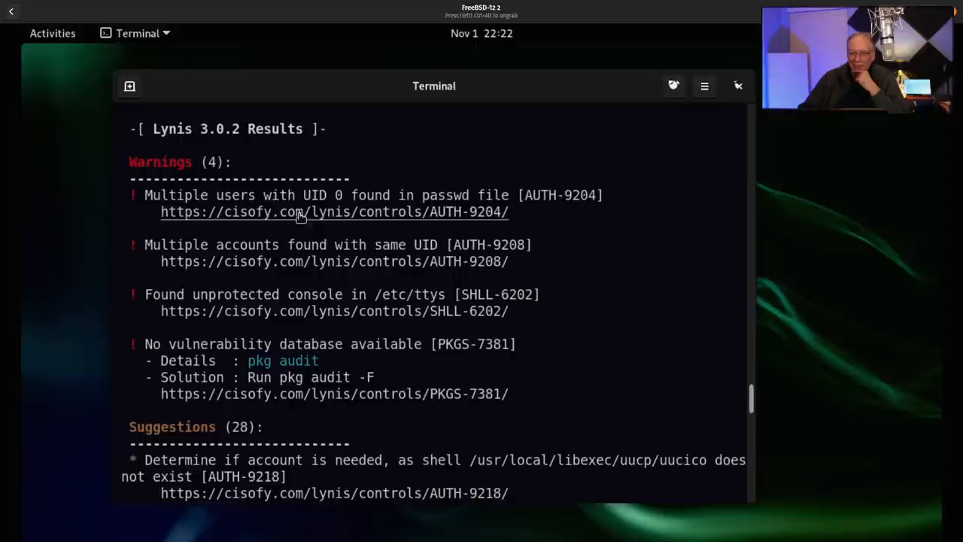
scroll(312, 246, "down", 1)
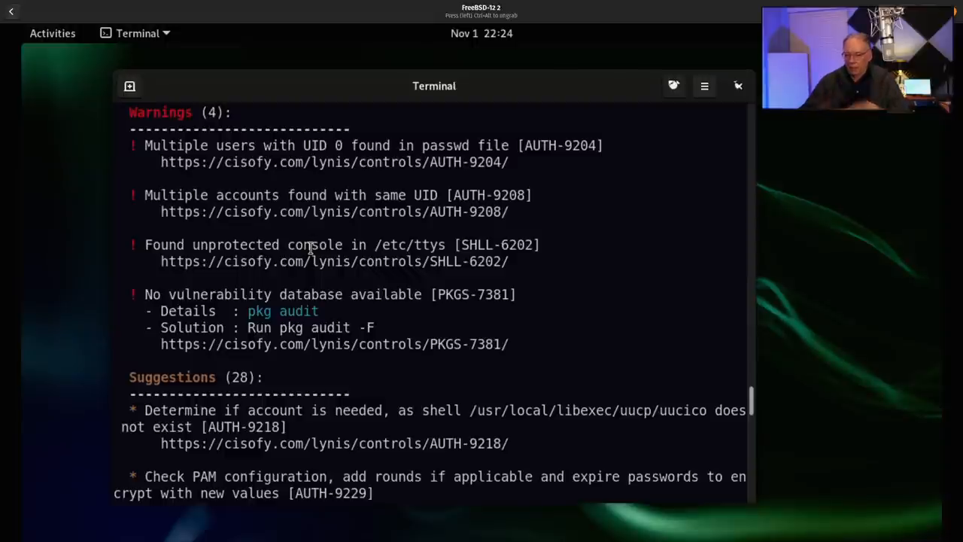
- Return to the bottom root prompt and erase the half-typed exit command
key("Return")
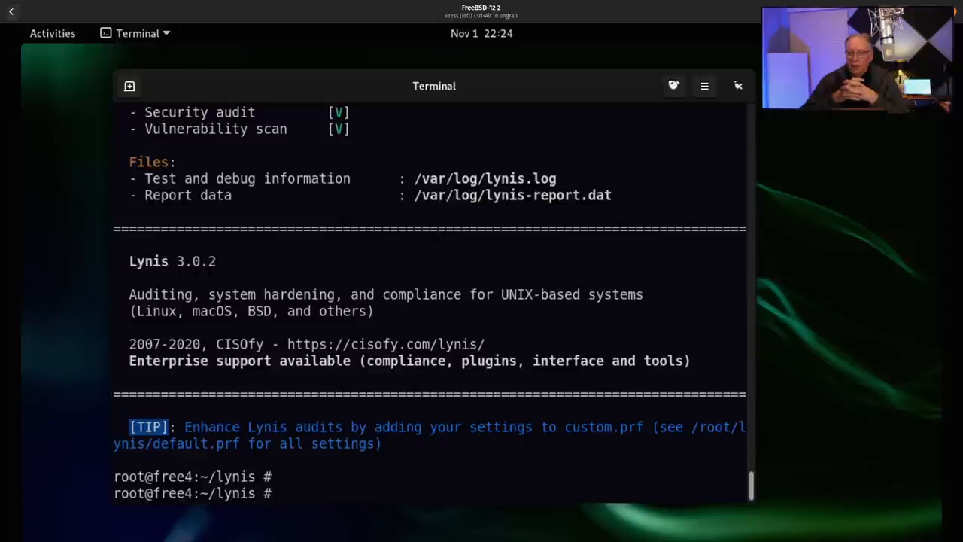
type("e")
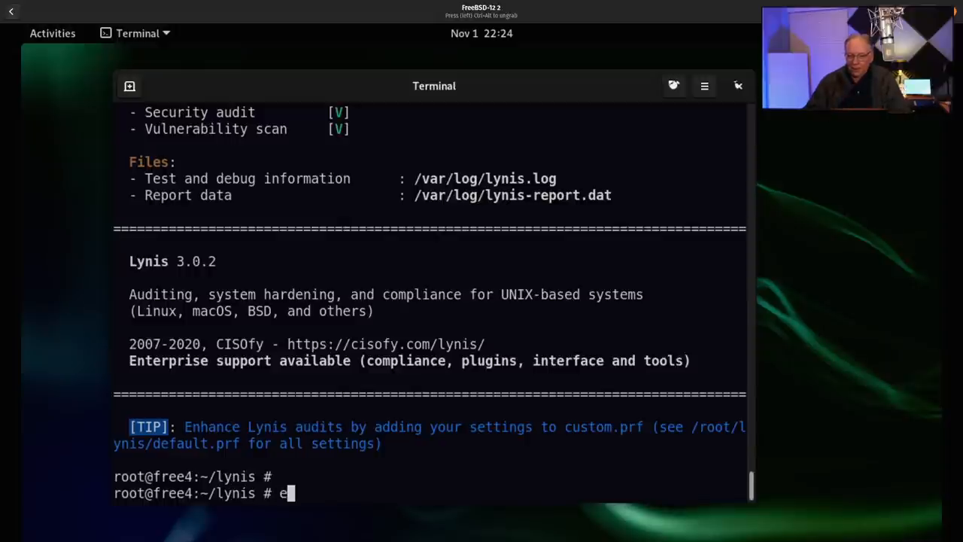
type("x")
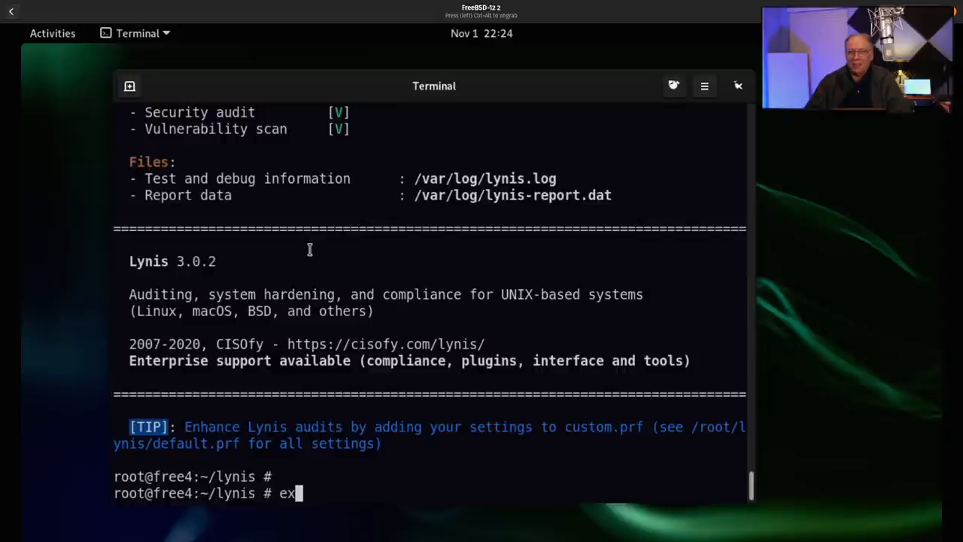
type("it")
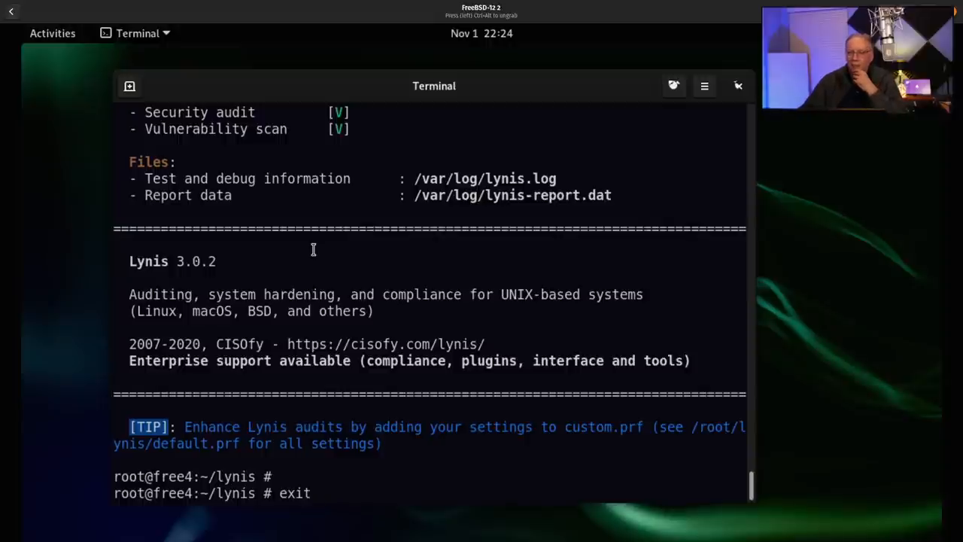
key("BackSpace")
key("BackSpace")
key("BackSpace")
key("BackSpace")
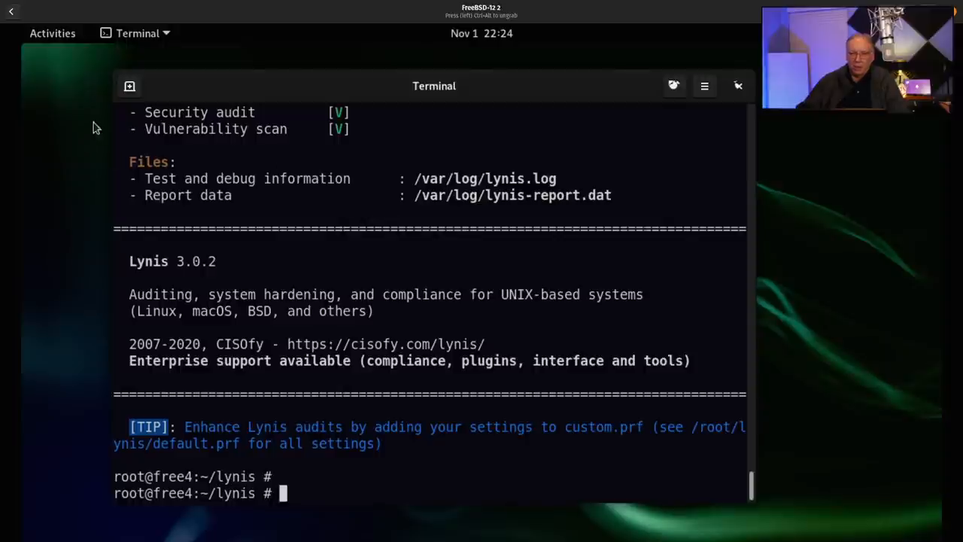
- Show the grid of all installed applications from the activities overview
left_click(53, 33)
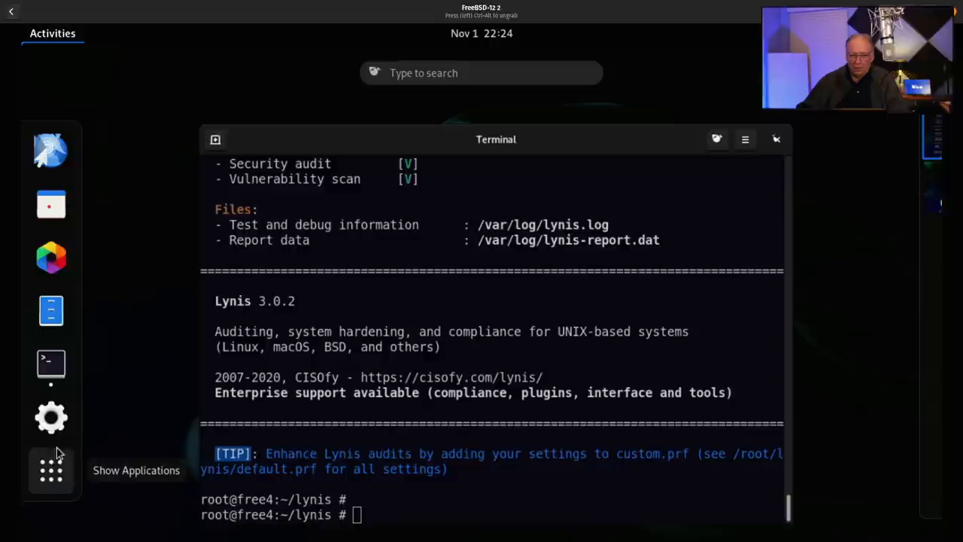
left_click(51, 470)
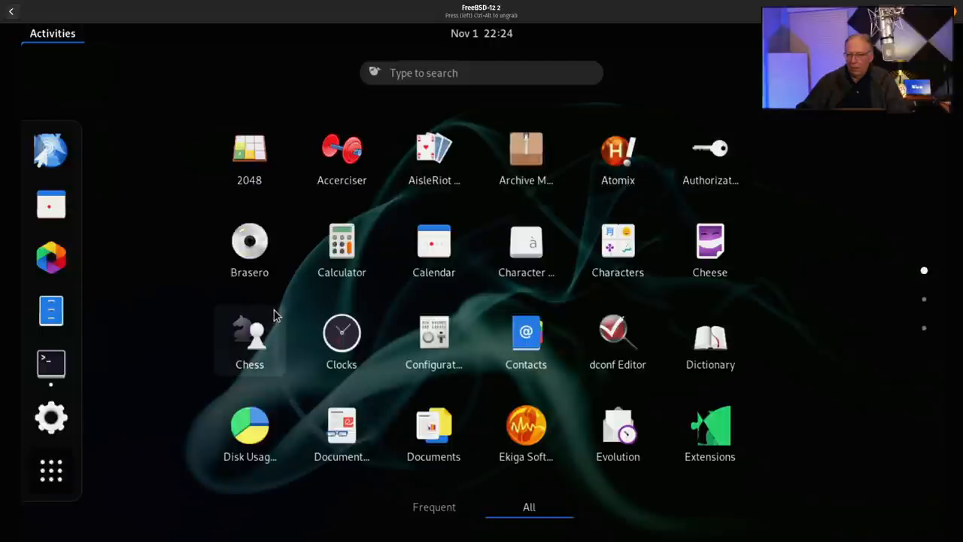
scroll(294, 300, "down", 1)
scroll(294, 300, "down", 1)
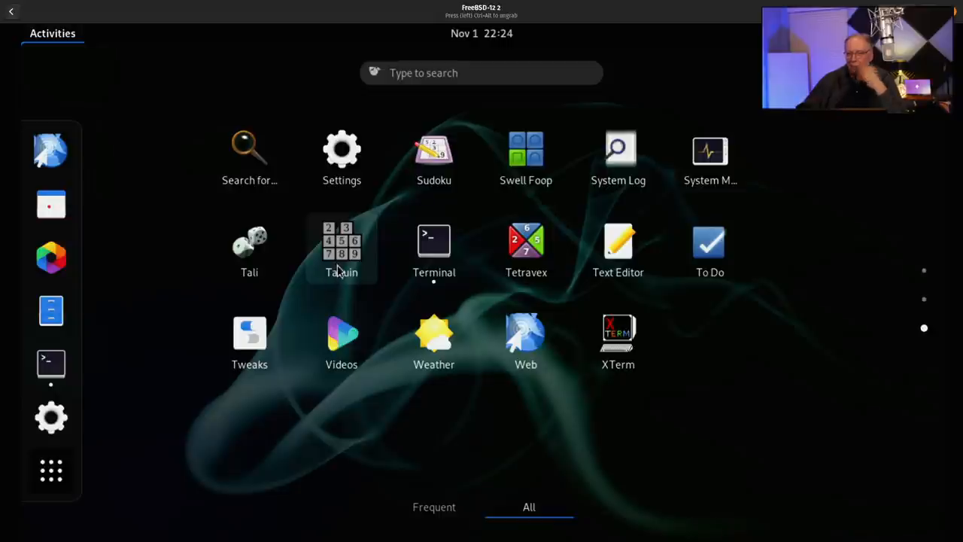
scroll(338, 270, "up", 1)
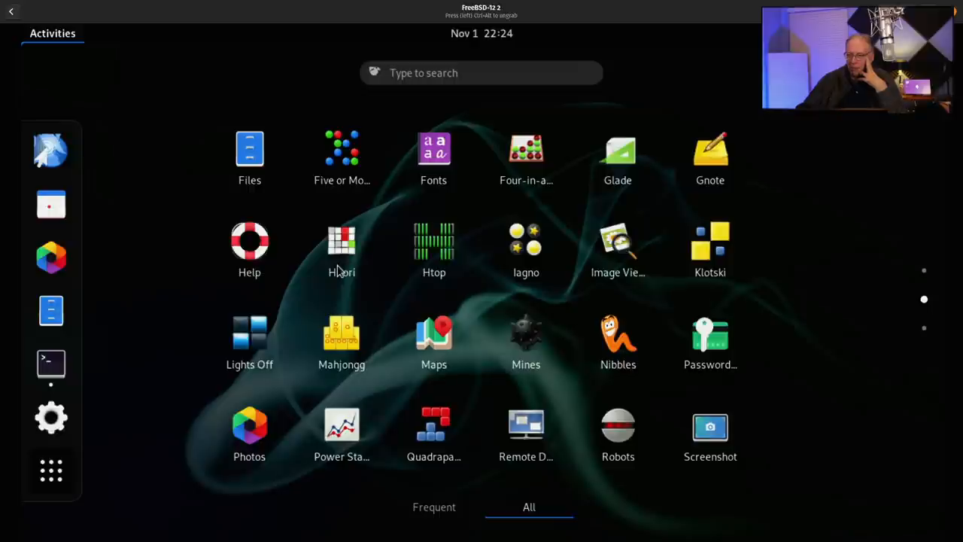
scroll(339, 269, "up", 1)
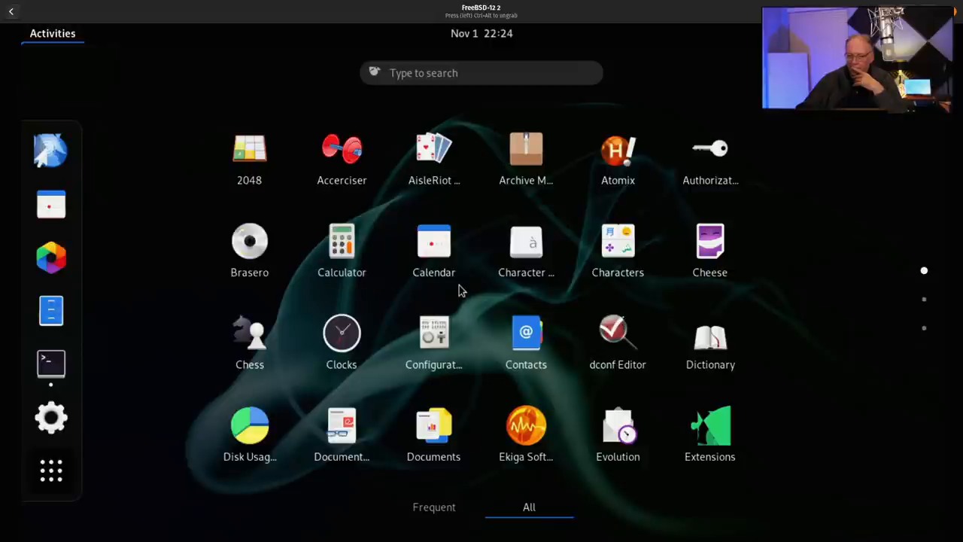
- Launch Evolution and dismiss its email setup welcome wizard
left_click(608, 426)
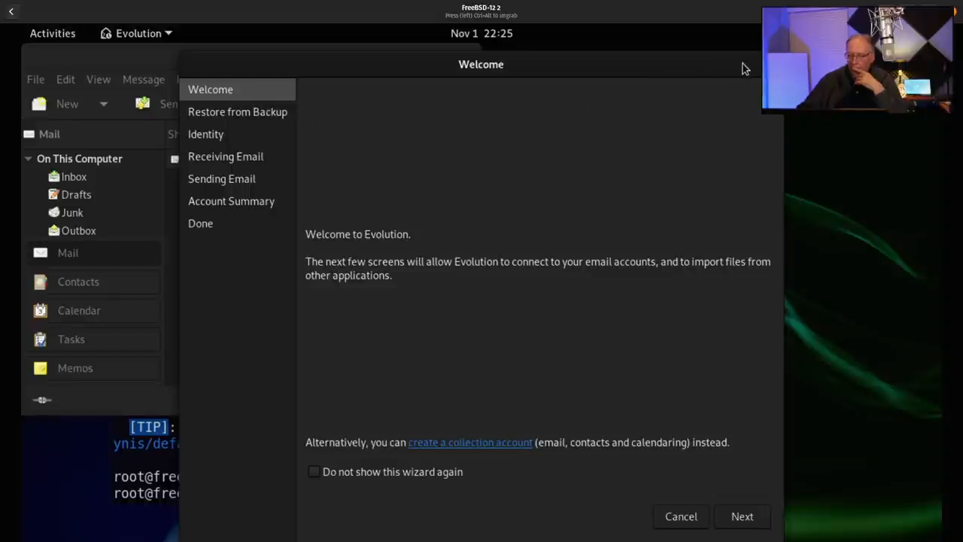
key("Escape")
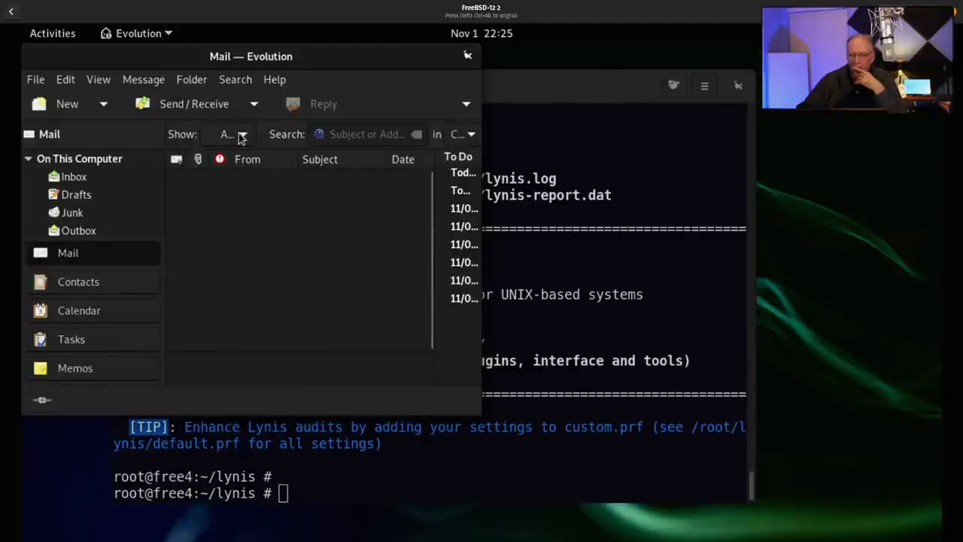
left_click_drag(231, 60, 268, 69)
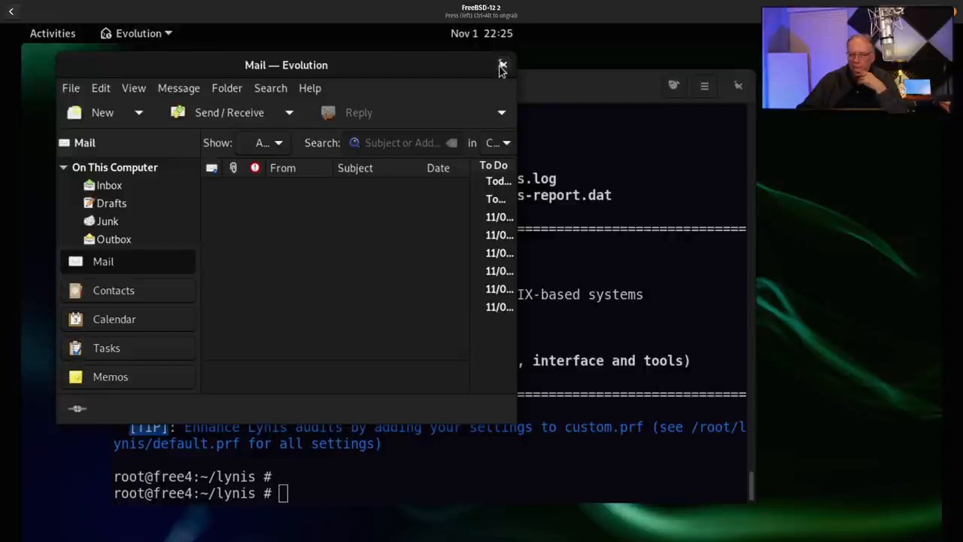
- Check Evolution's version 3.38.0 in Help > About, then close Evolution
left_click(310, 88)
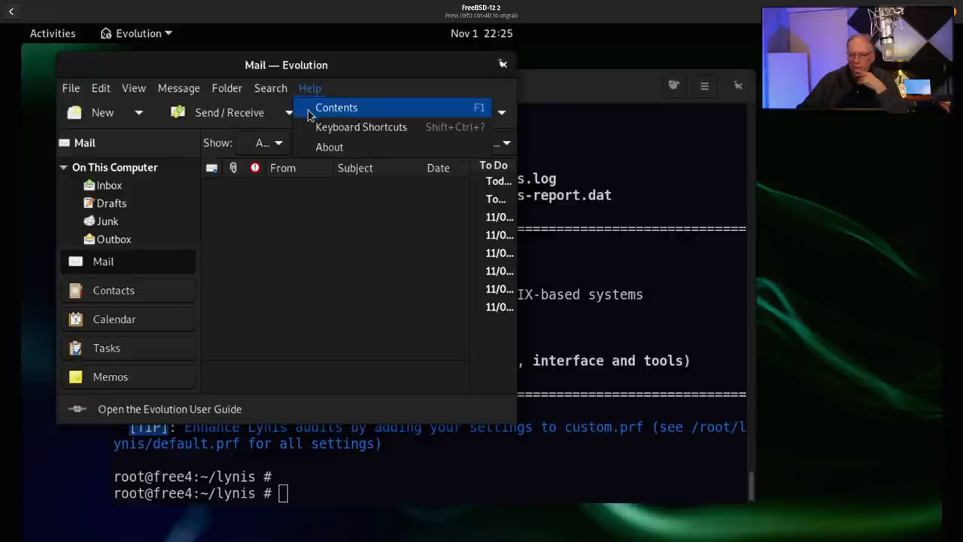
left_click(329, 146)
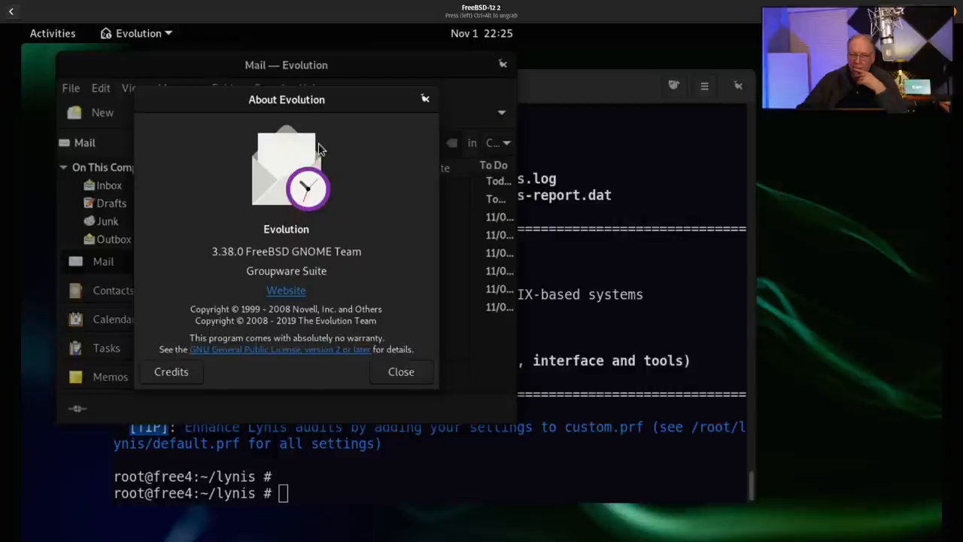
left_click(401, 371)
left_click(503, 65)
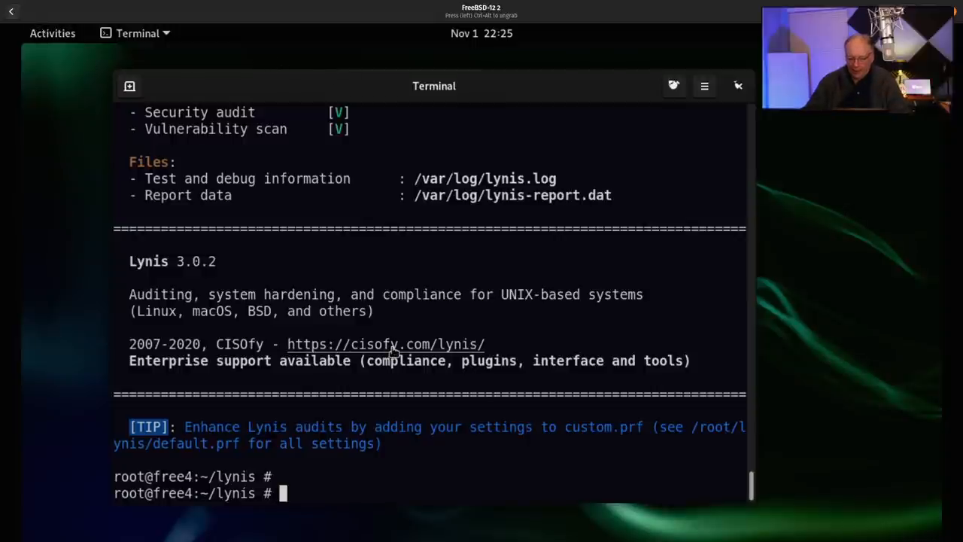
type("cd")
- From the home folder, search pkg for the firefox and thunderbird packages
key("Return")
type("pkg search firefox")
key("Return")
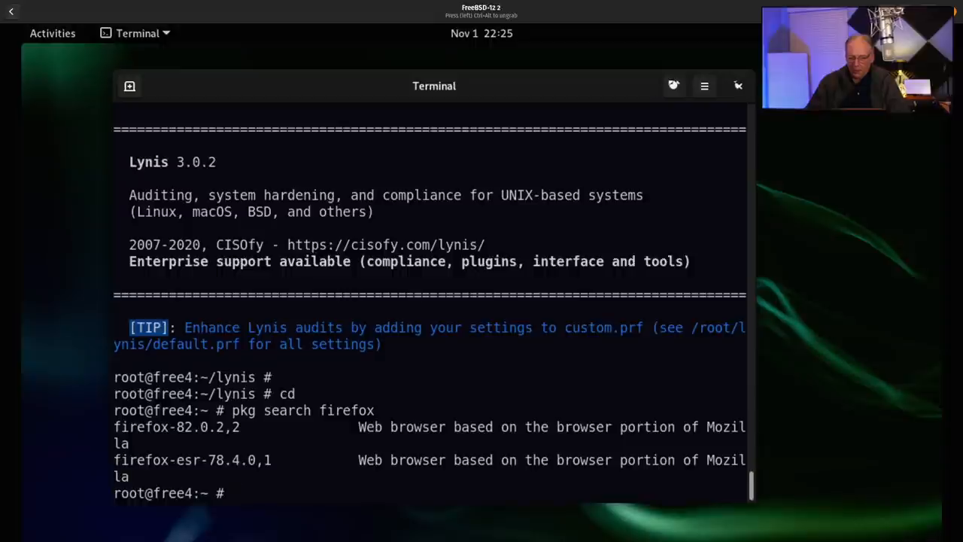
type("pkg install firefox")
key("BackSpace")
key("BackSpace")
key("BackSpace")
key("BackSpace")
key("BackSpace")
key("BackSpace")
key("BackSpace")
type("search thunderbird")
key("Return")
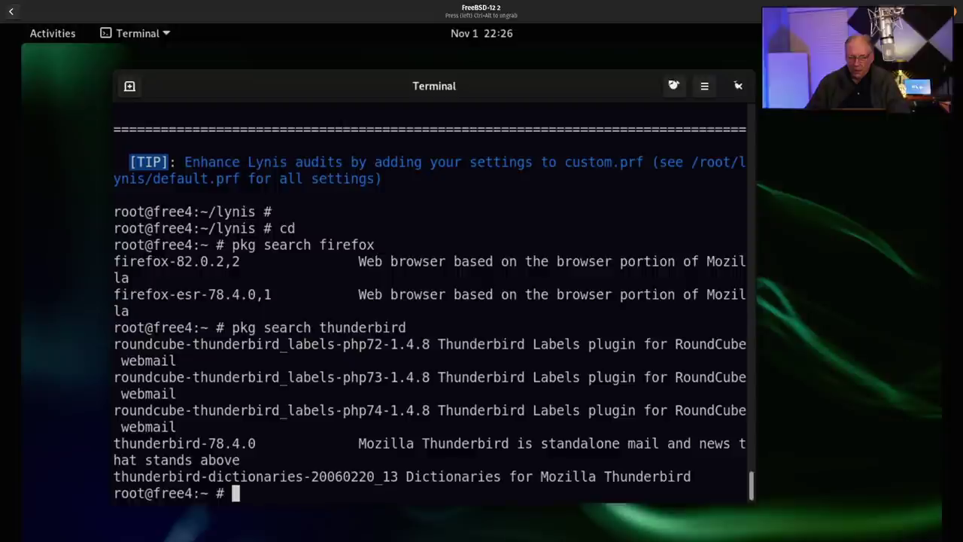
type("sud")
- Run pkg install firefox thunderbird and confirm installing the six packages
key("BackSpace")
key("BackSpace")
key("BackSpace")
type("pkg install firefox thunderbir")
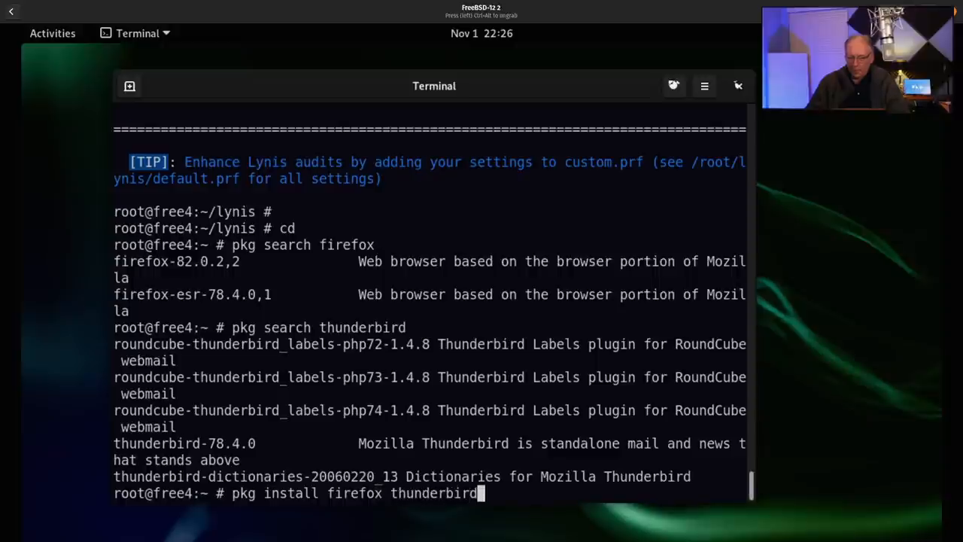
type("d")
key("Return")
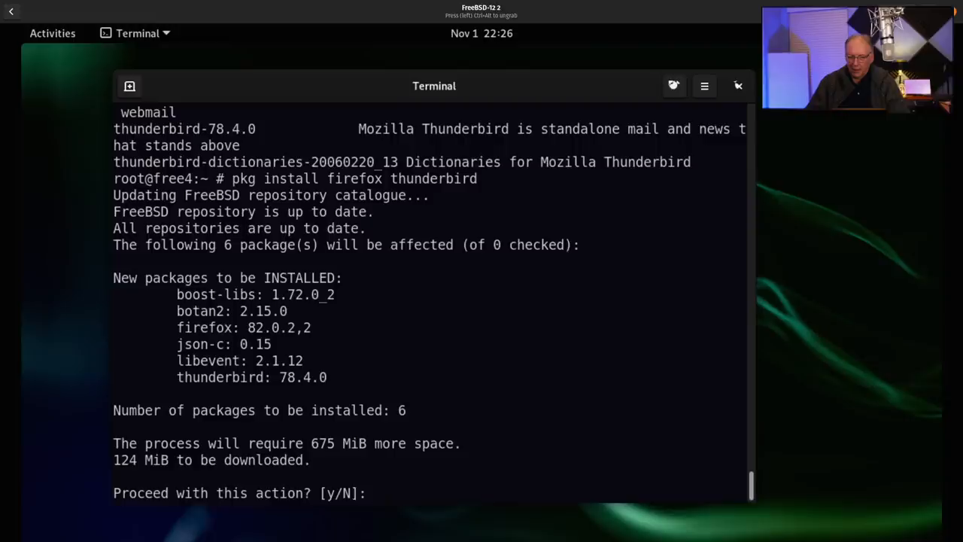
type("y")
key("Return")
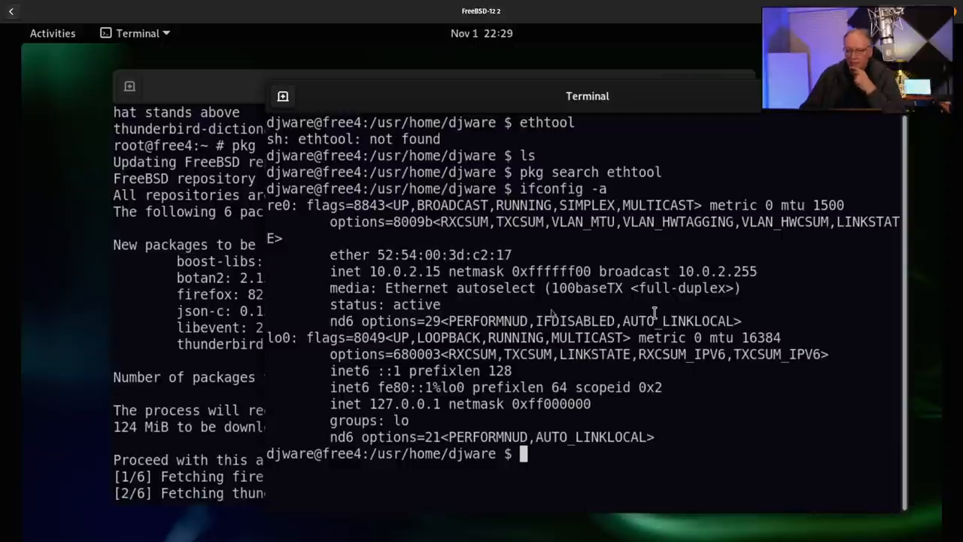
- Switch to the pi@blueice terminal showing the iperf3 speed test results
mouse_move(447, 529)
key("alt+Tab")
key("alt+Tab")
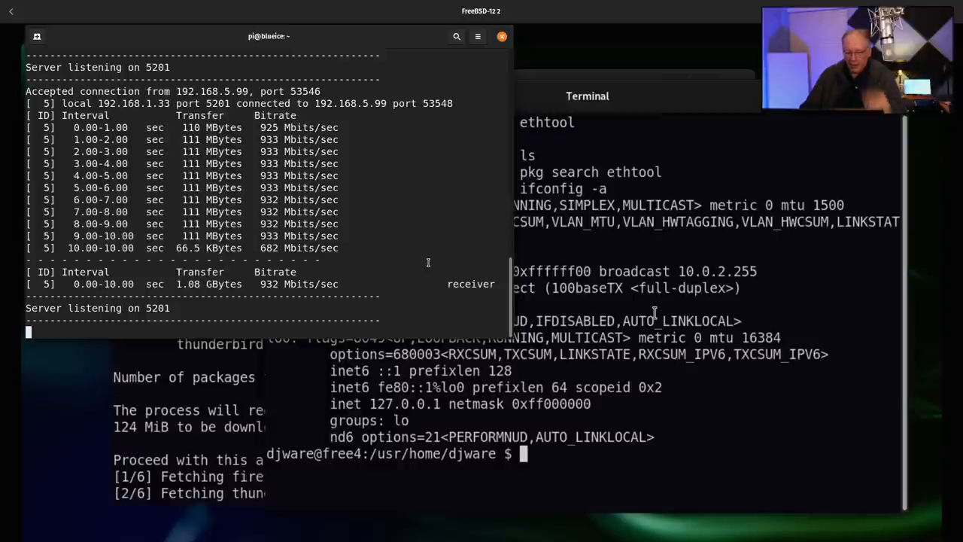
- Stop the iperf3 server and list the host's network interfaces with ip a
key("ctrl+c")
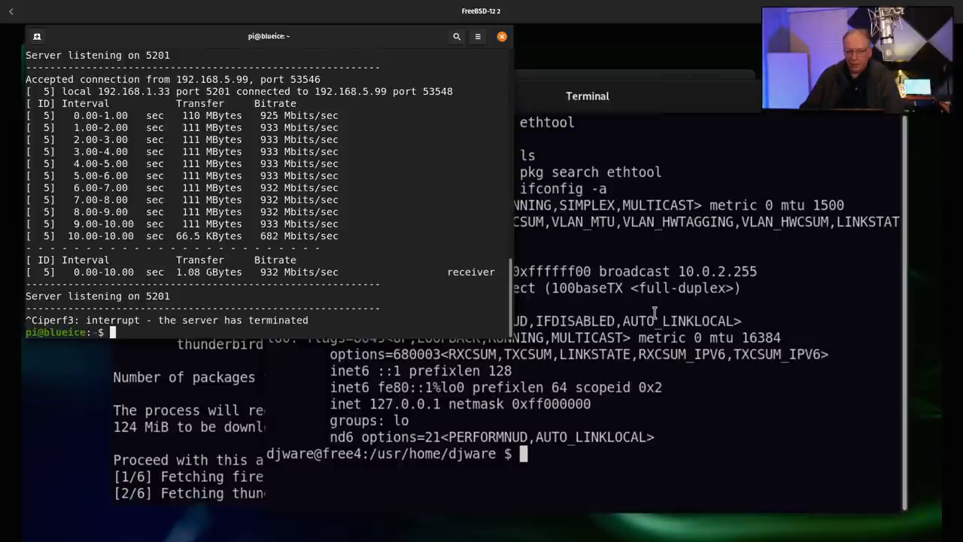
type("ip a")
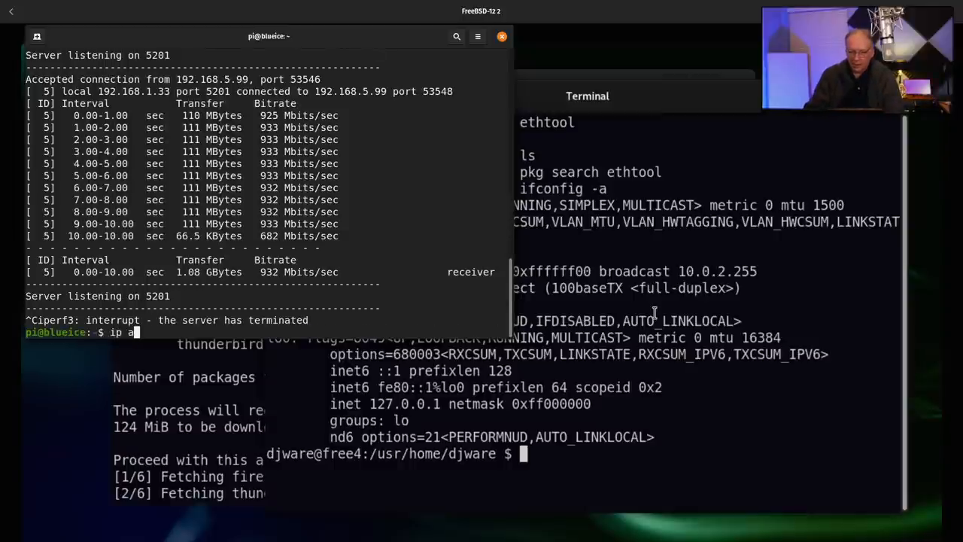
key("Return")
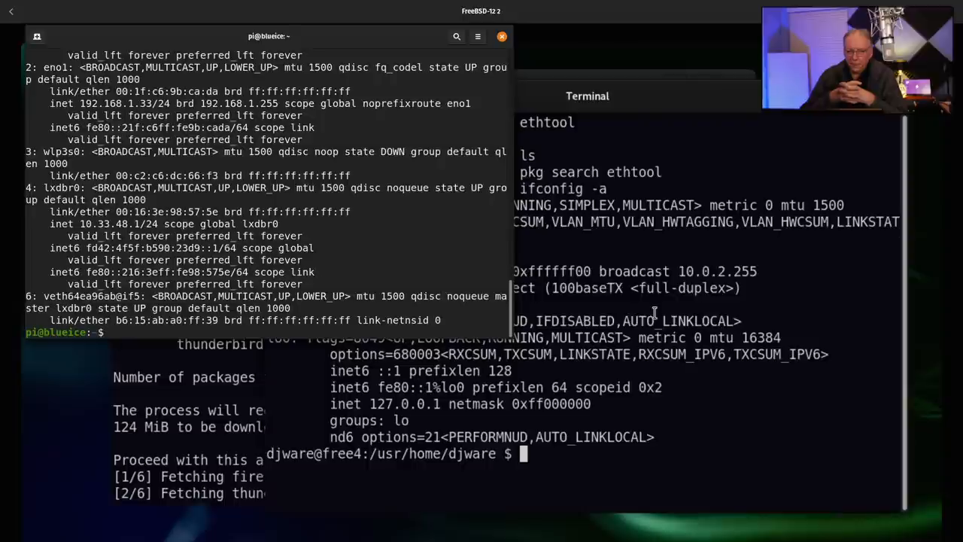
type("ethto")
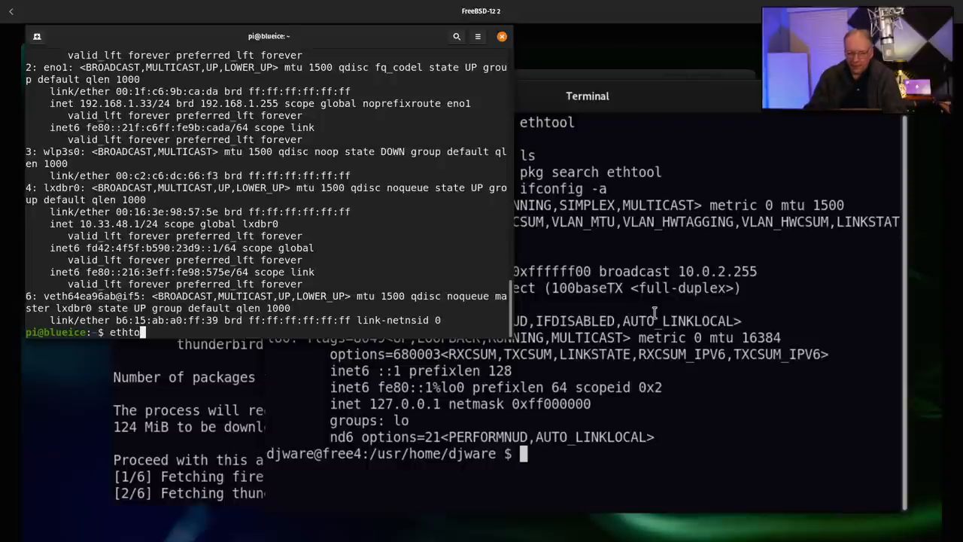
type("ol")
key("Return")
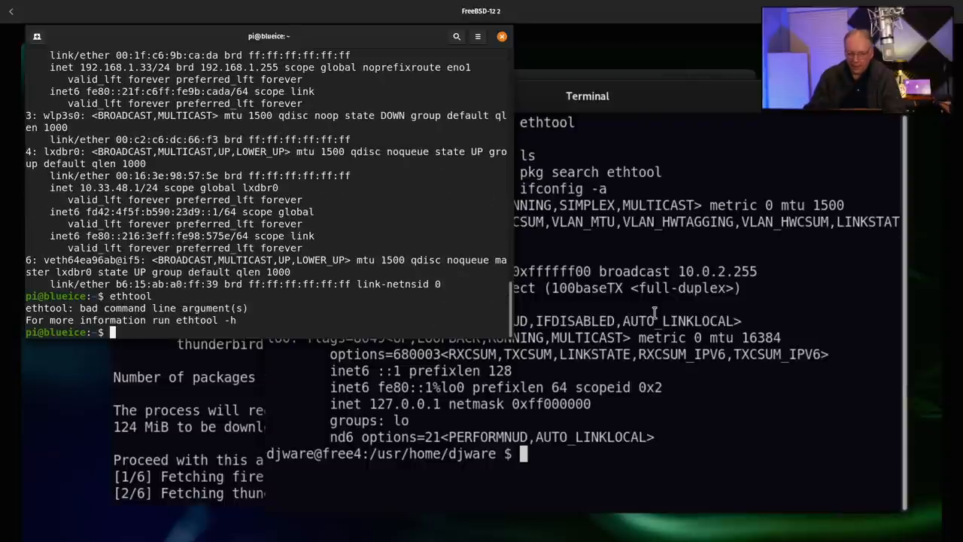
type("e")
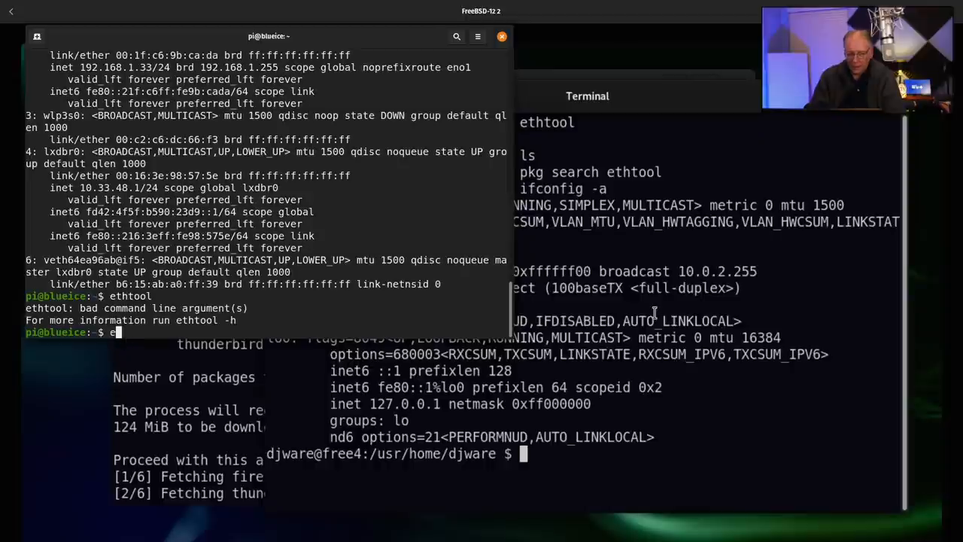
type("thtool en")
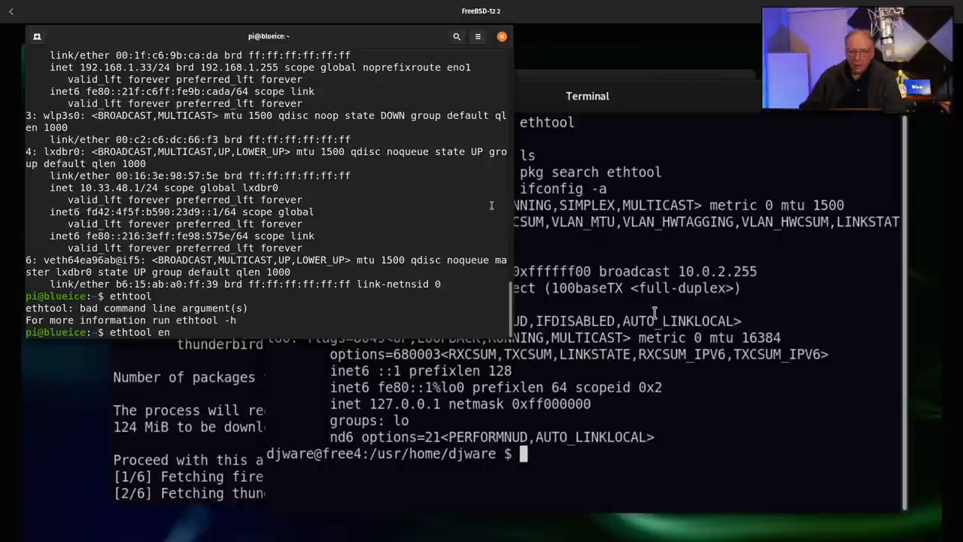
scroll(229, 147, "up", 2)
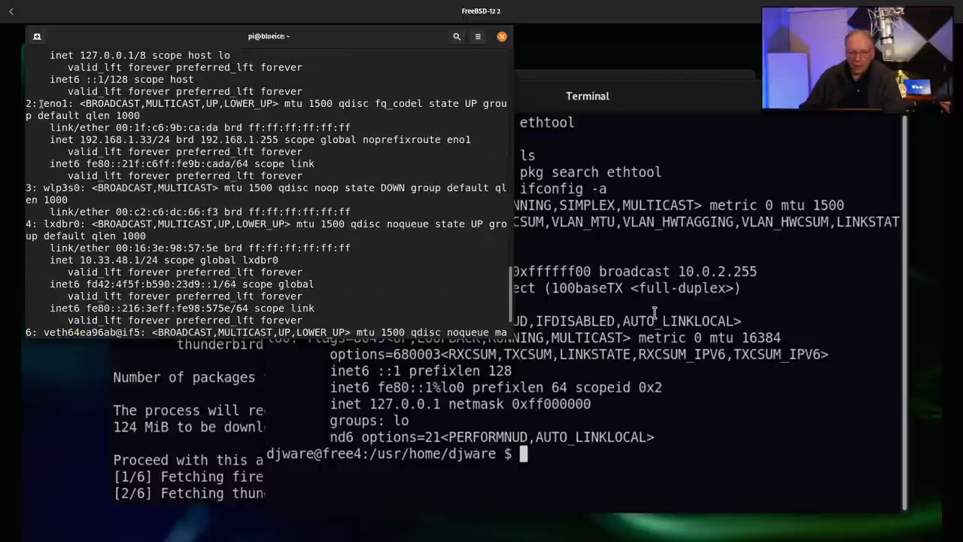
- Run ethtool eno1 and confirm the link reports 1000Mb/s full duplex with auto-negotiation
left_click_drag(42, 103, 54, 103)
right_click(64, 105)
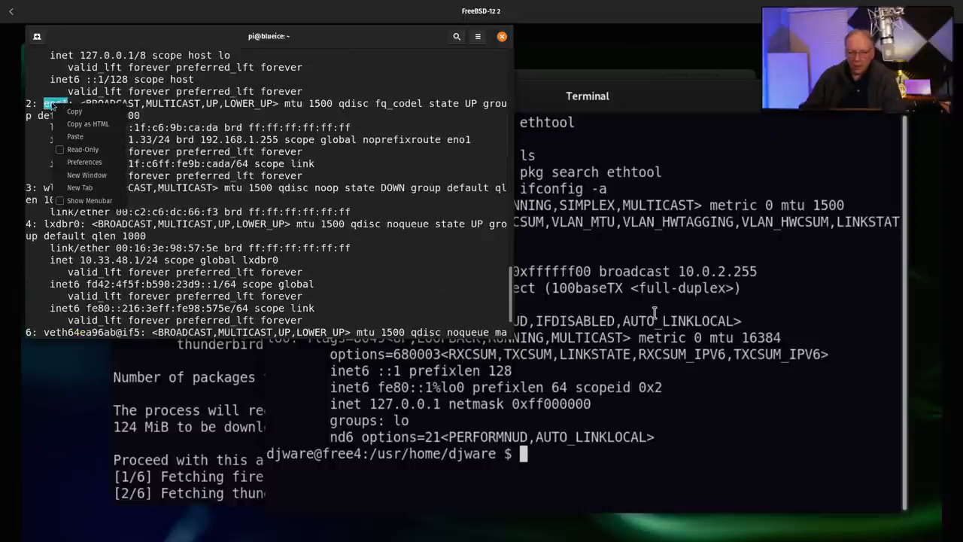
left_click(83, 112)
scroll(143, 172, "down", 3)
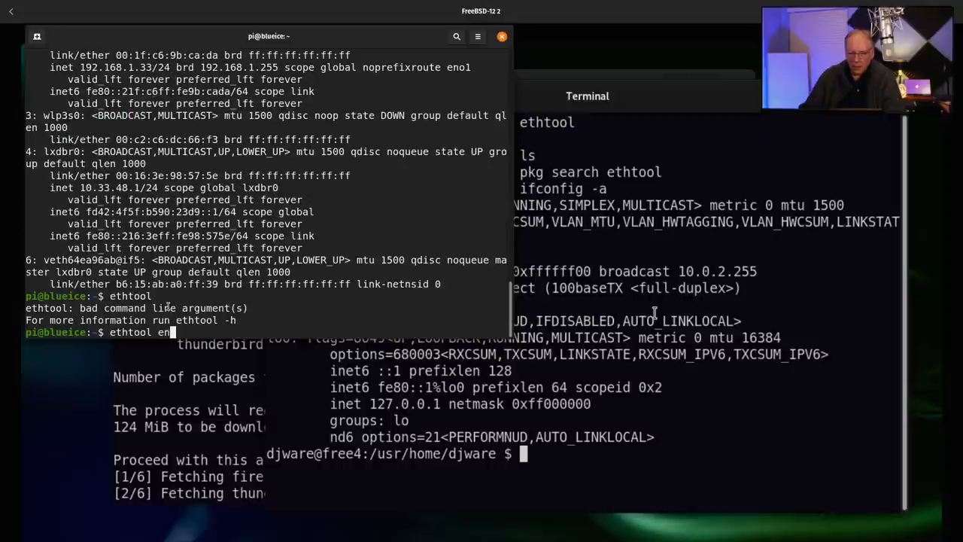
key("BackSpace")
key("BackSpace")
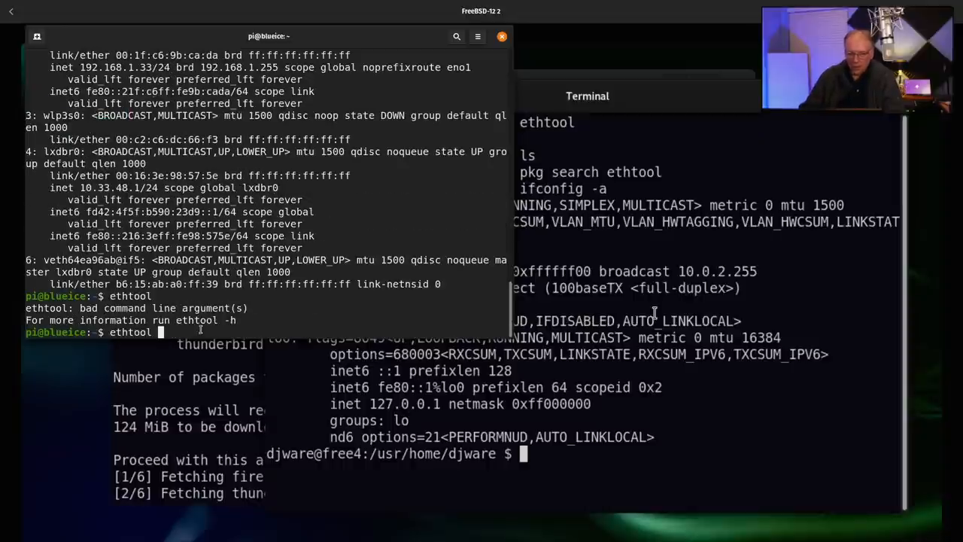
right_click(198, 331)
left_click(229, 354)
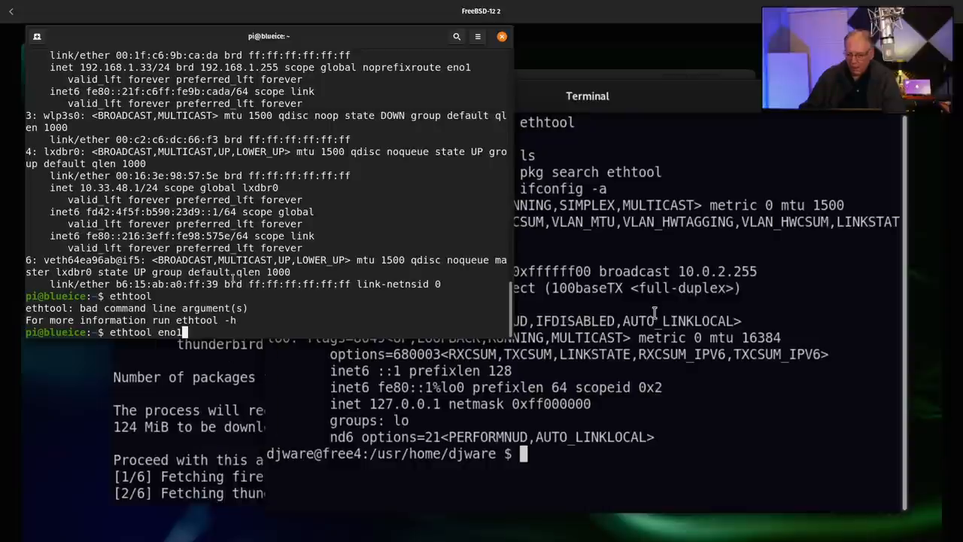
key("Return")
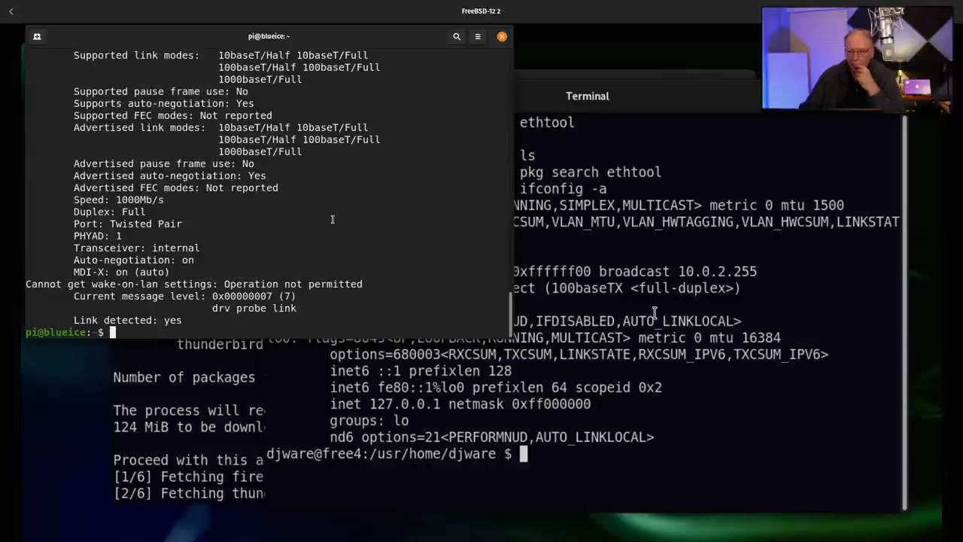
scroll(336, 222, "up", 3)
scroll(307, 186, "down", 3)
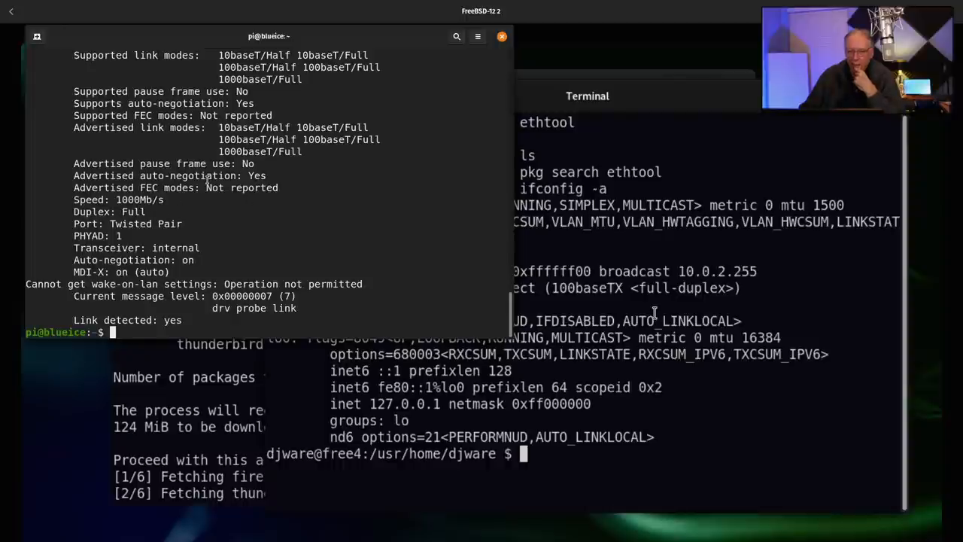
left_click_drag(247, 176, 266, 176)
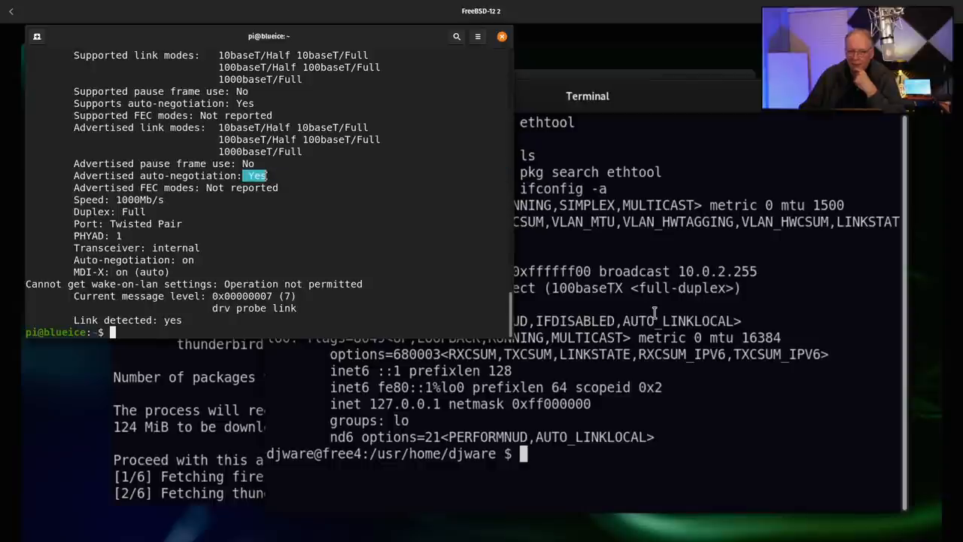
scroll(266, 175, "up", 3)
scroll(266, 175, "down", 3)
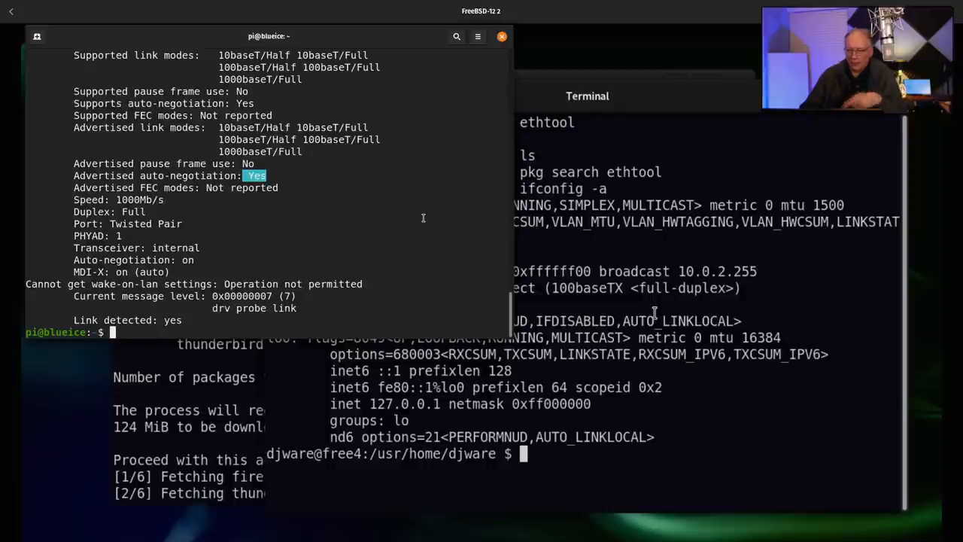
left_click(399, 197)
type("exit")
- Log out of the remote blueice session and close the host terminal window
key("Return")
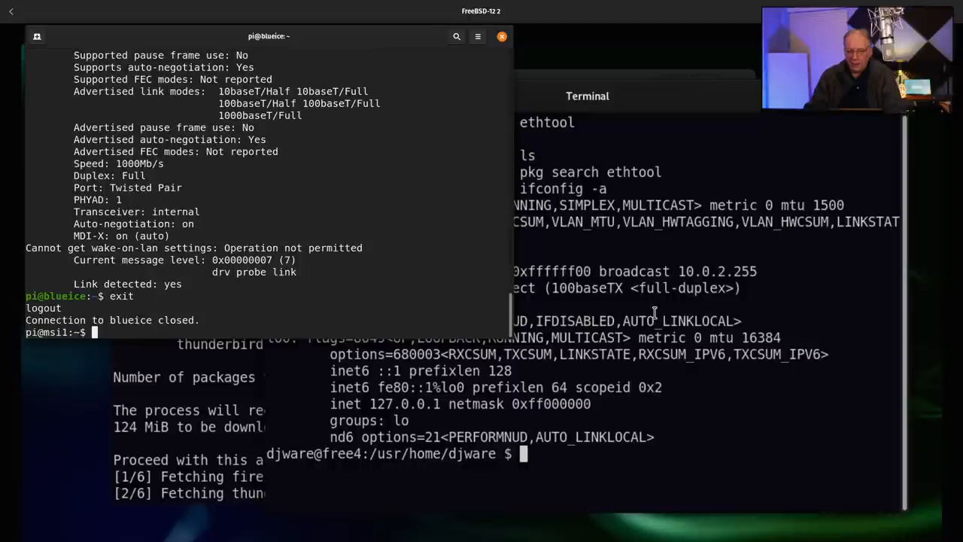
key("Return")
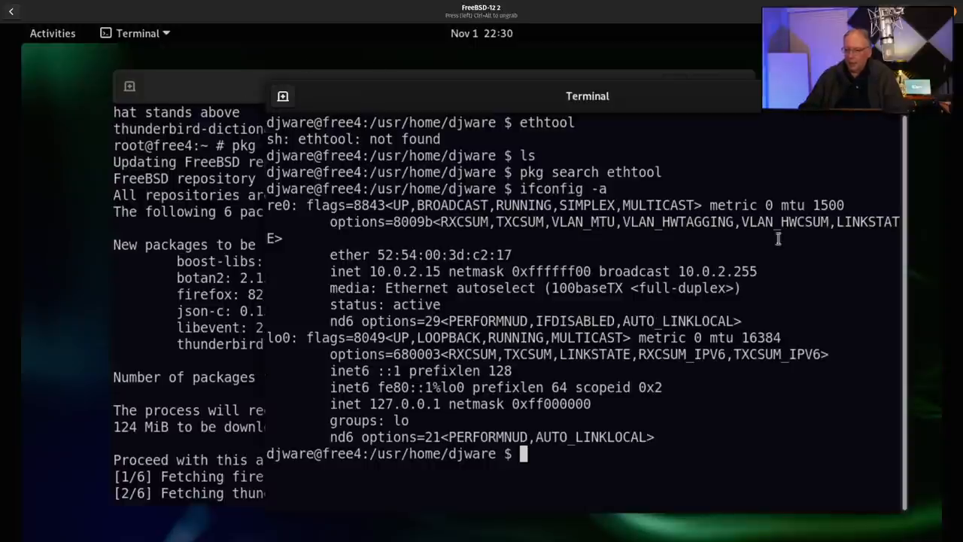
- Check the pkg install and ifconfig terminals until Firefox and Thunderbird finish installing
left_click_drag(754, 99, 769, 108)
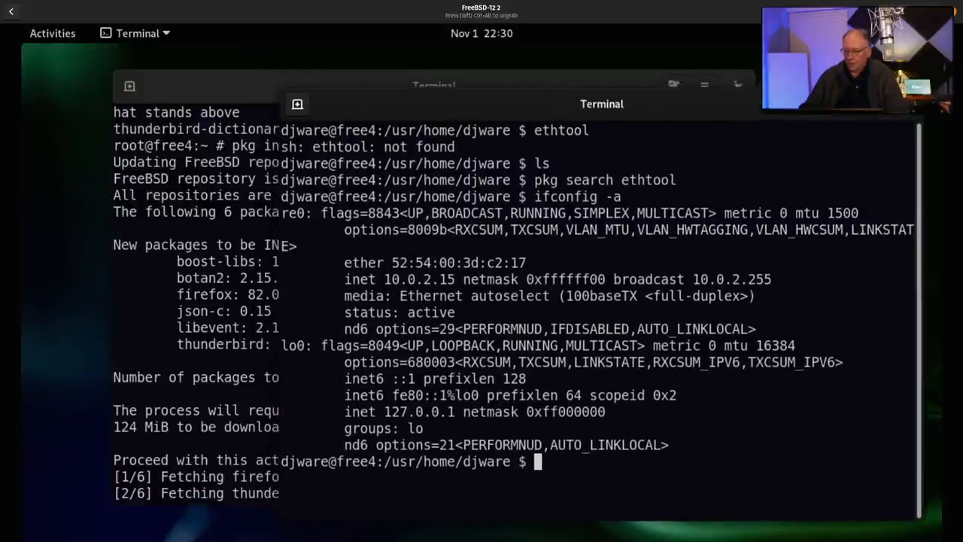
left_click(621, 73)
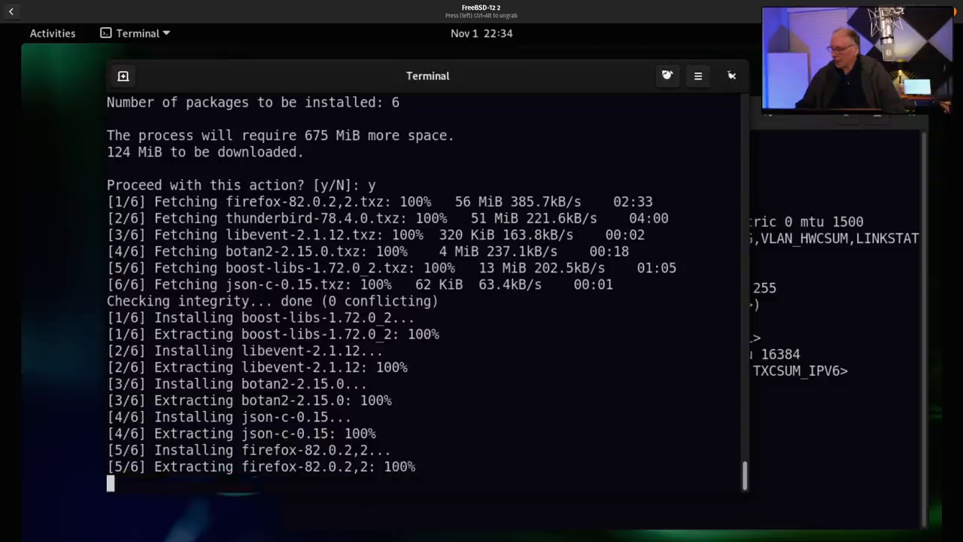
left_click(753, 229)
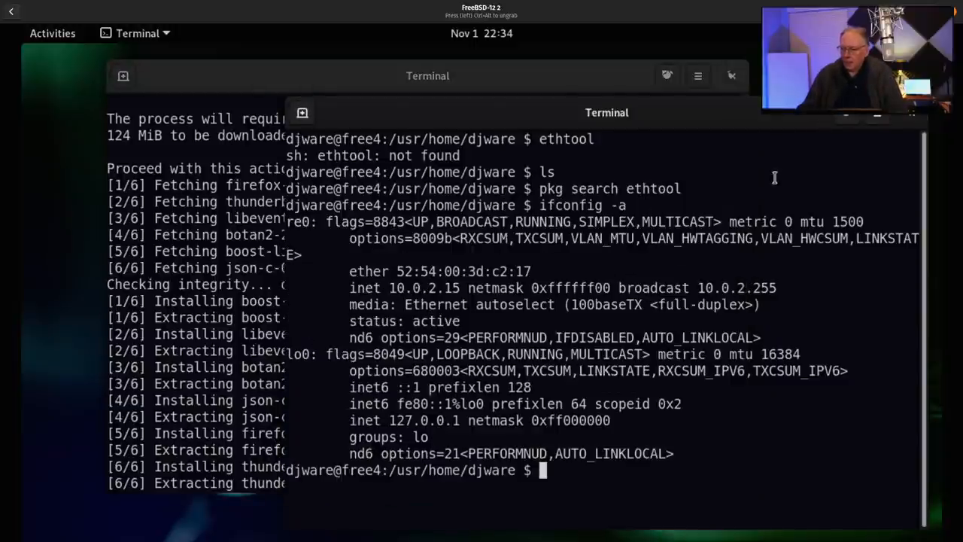
left_click_drag(660, 303, 713, 304)
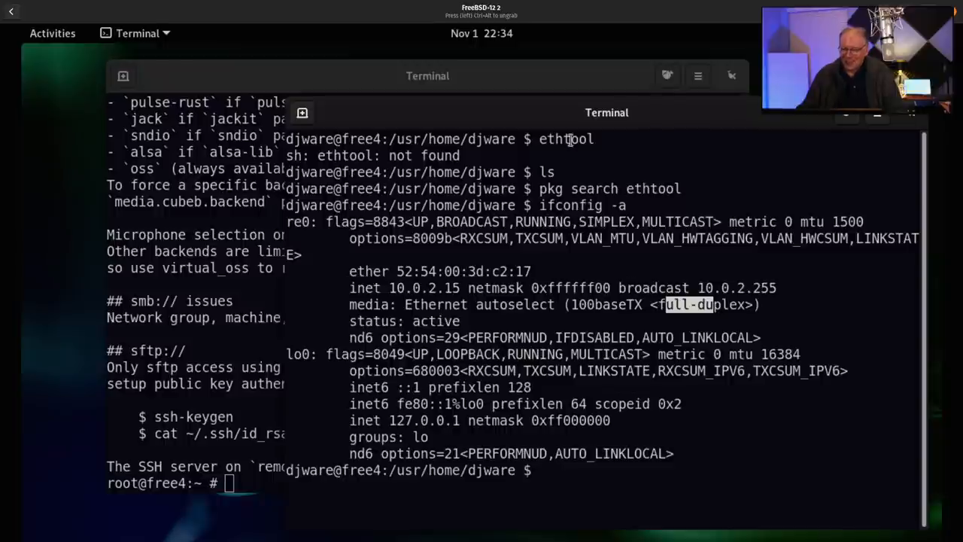
left_click(537, 65)
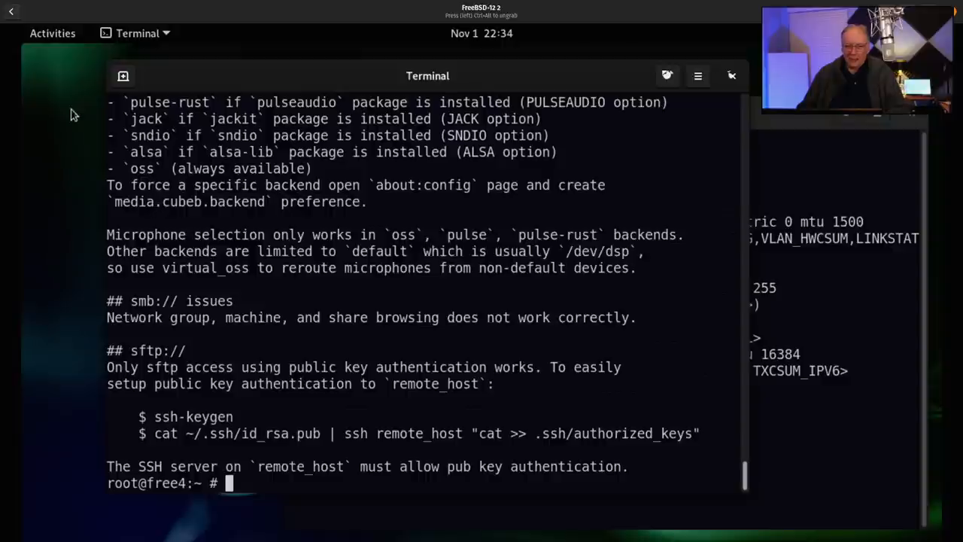
- Add Firefox to the favorites dock from the application grid
left_click(52, 33)
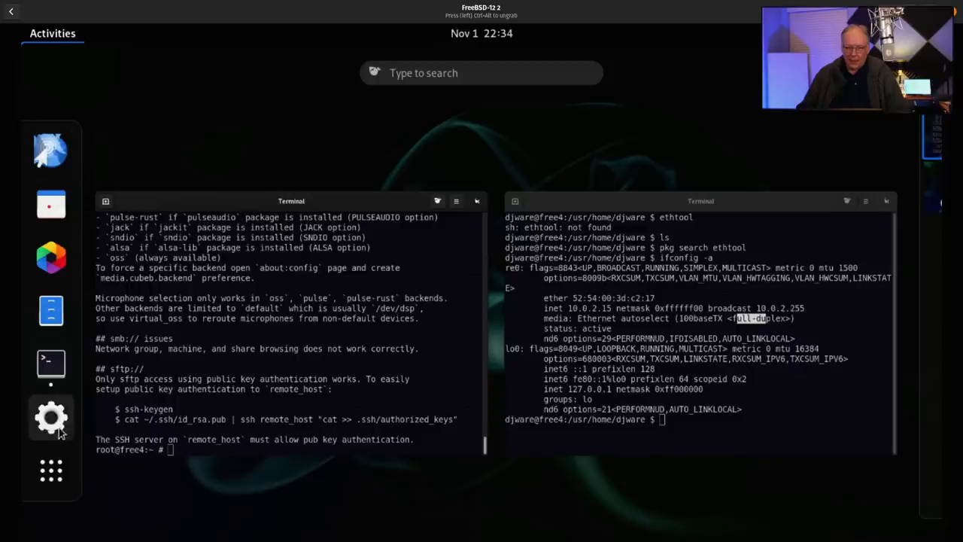
left_click(63, 470)
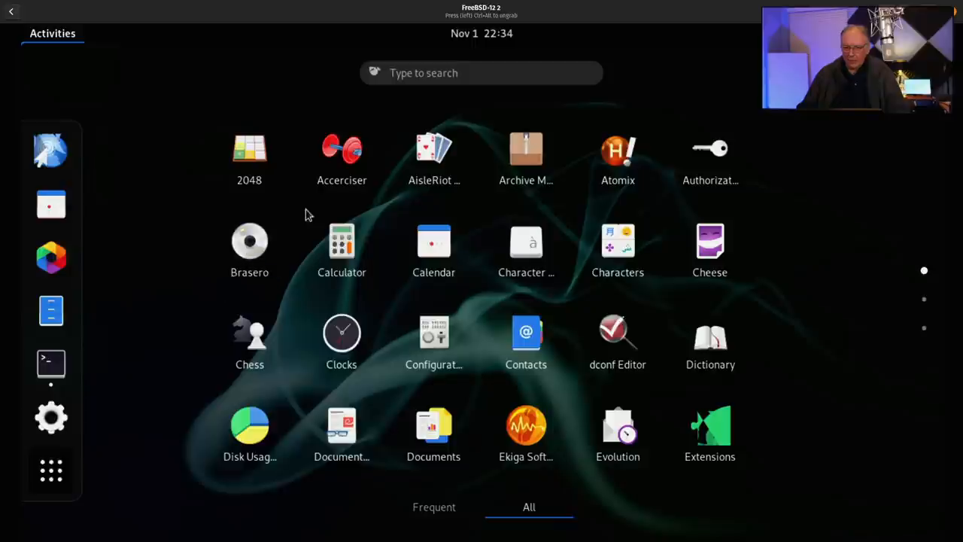
scroll(311, 212, "down", 1)
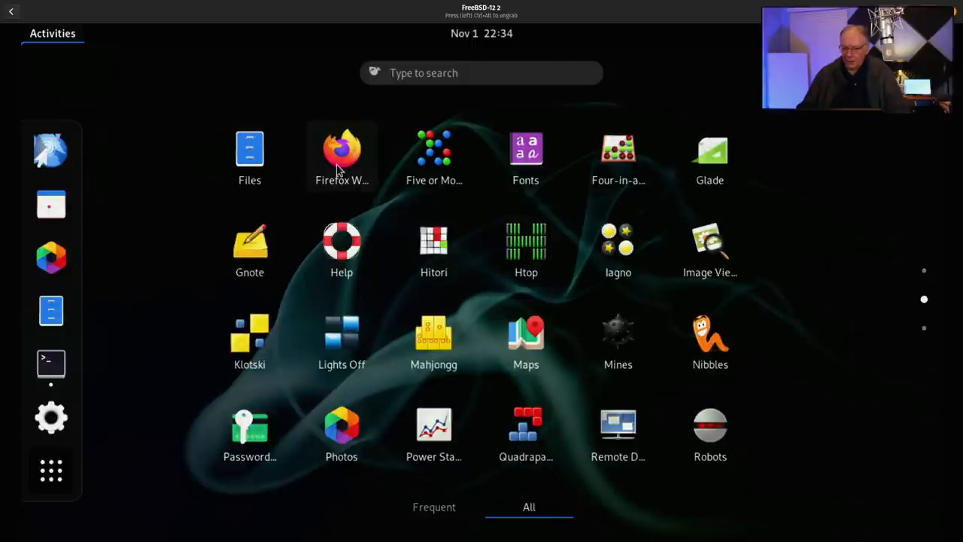
scroll(338, 167, "down", 1)
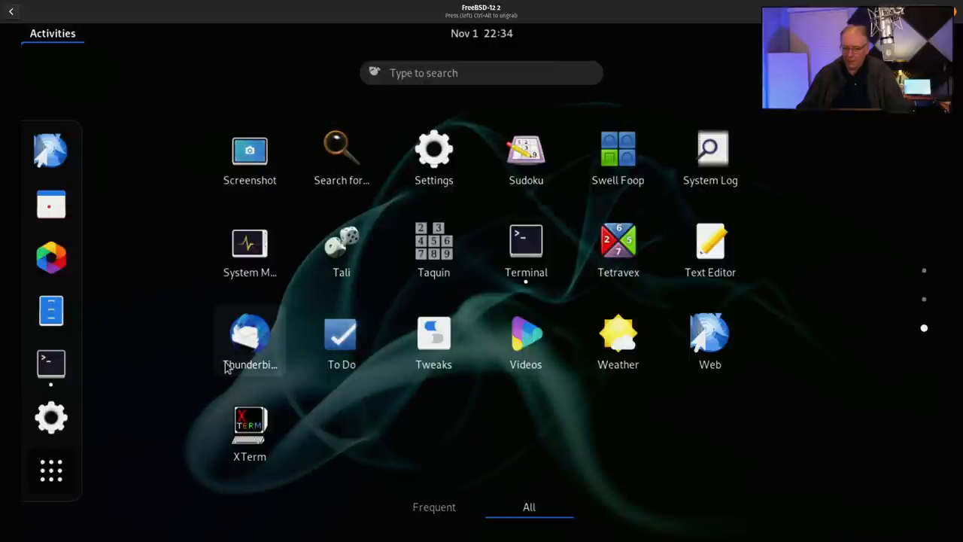
scroll(369, 256, "up", 1)
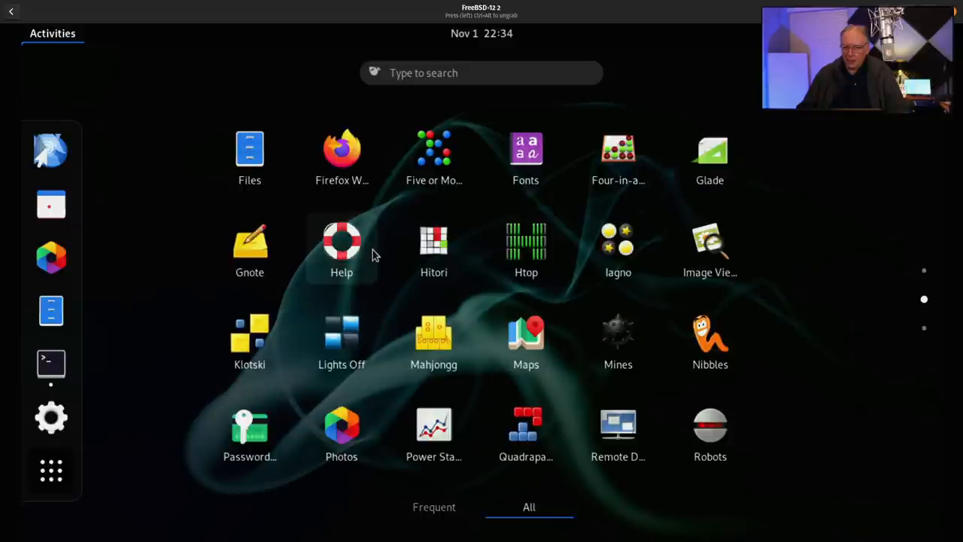
right_click(354, 178)
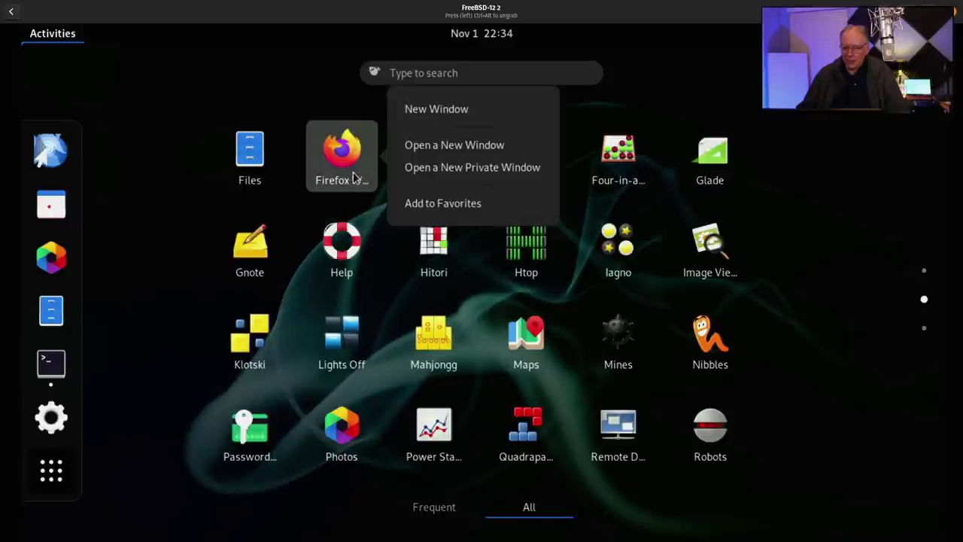
left_click(399, 205)
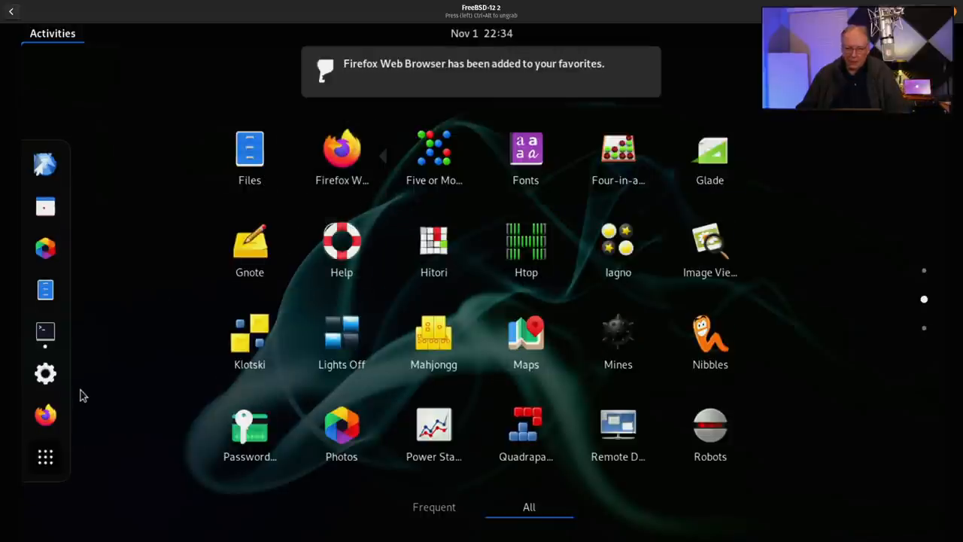
left_click(47, 289)
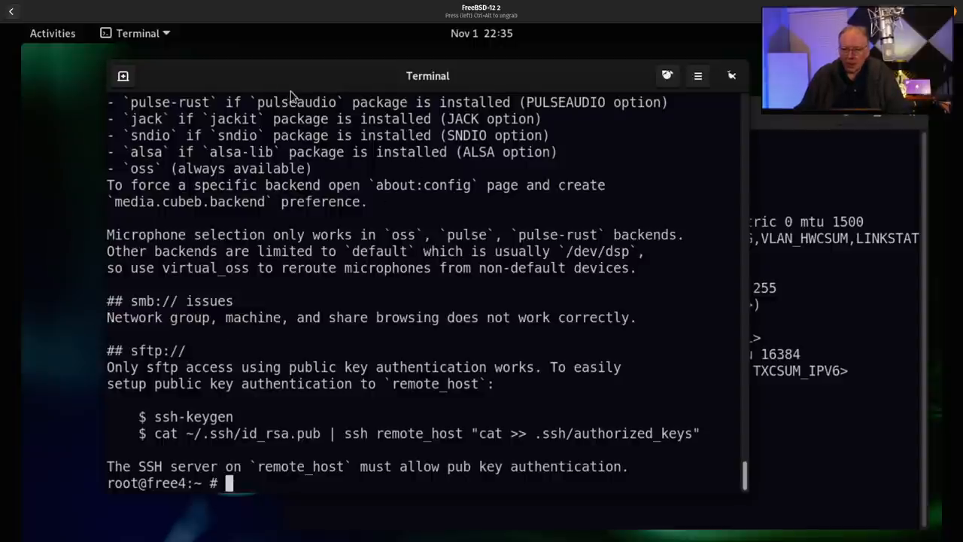
- Move Firefox to the top of the dock, remove Web from favorites, and launch Firefox
left_click(52, 33)
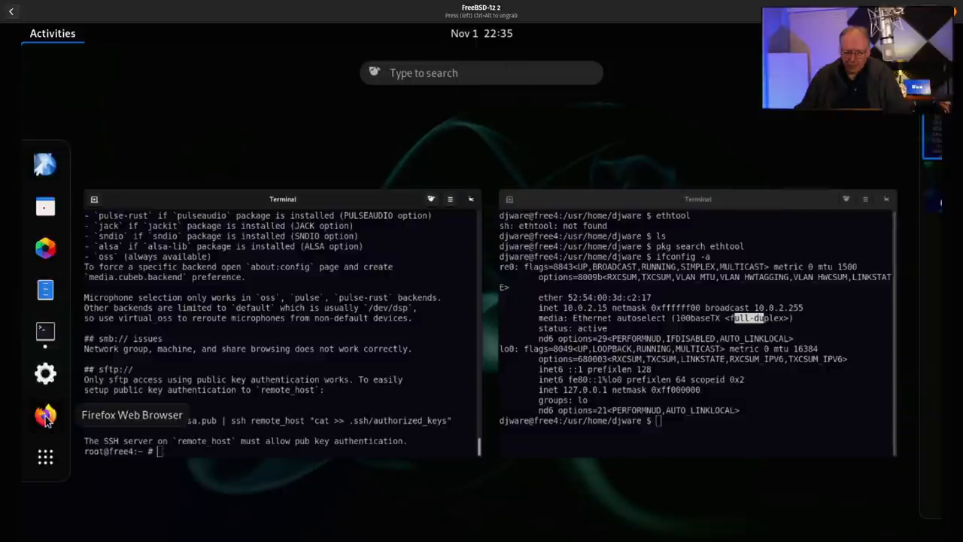
left_click_drag(46, 416, 44, 188)
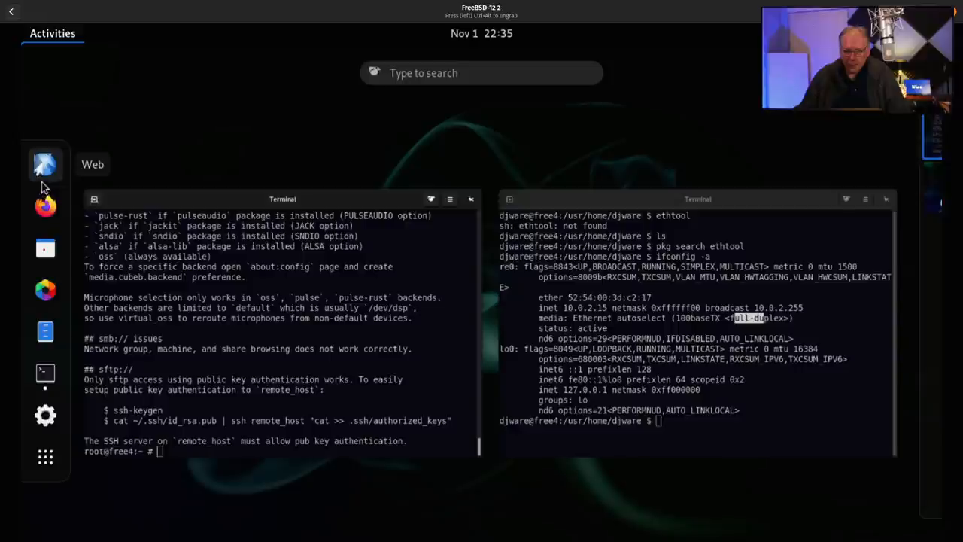
right_click(44, 174)
left_click(135, 192)
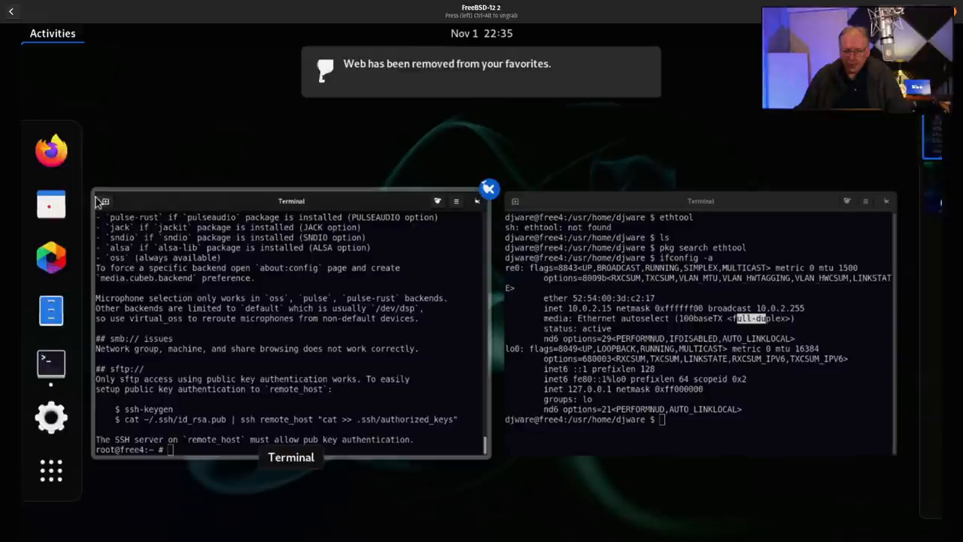
left_click(51, 151)
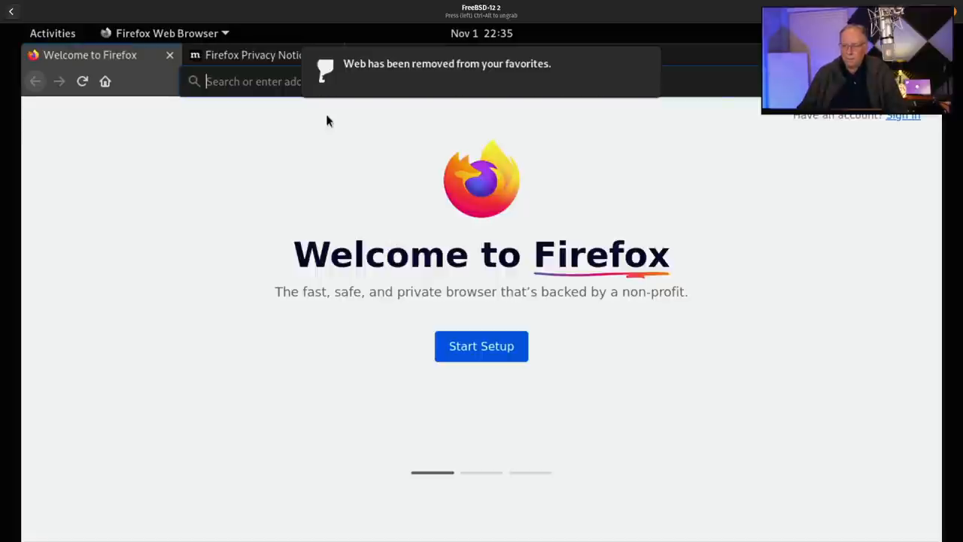
- Complete the Firefox welcome setup, skipping import and choosing the Dark theme
left_click(481, 346)
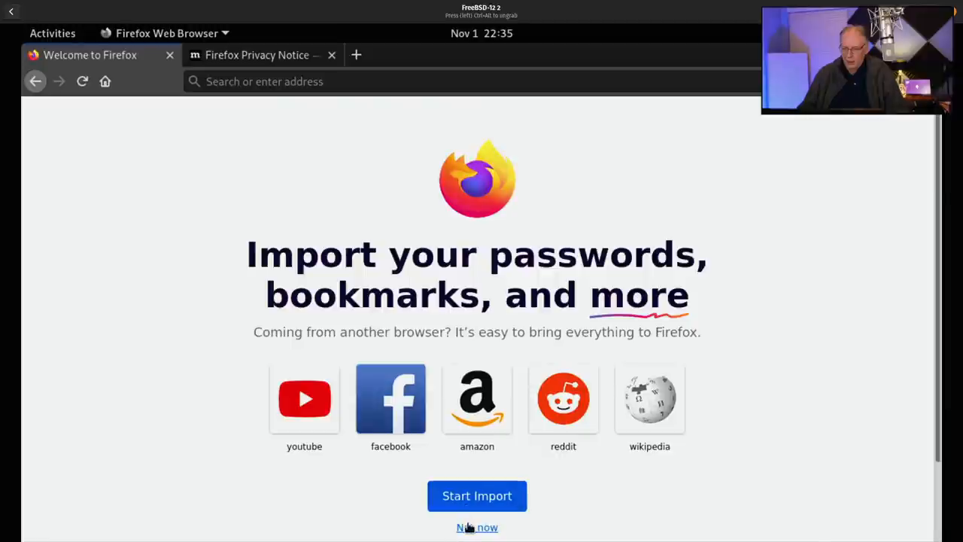
left_click(468, 527)
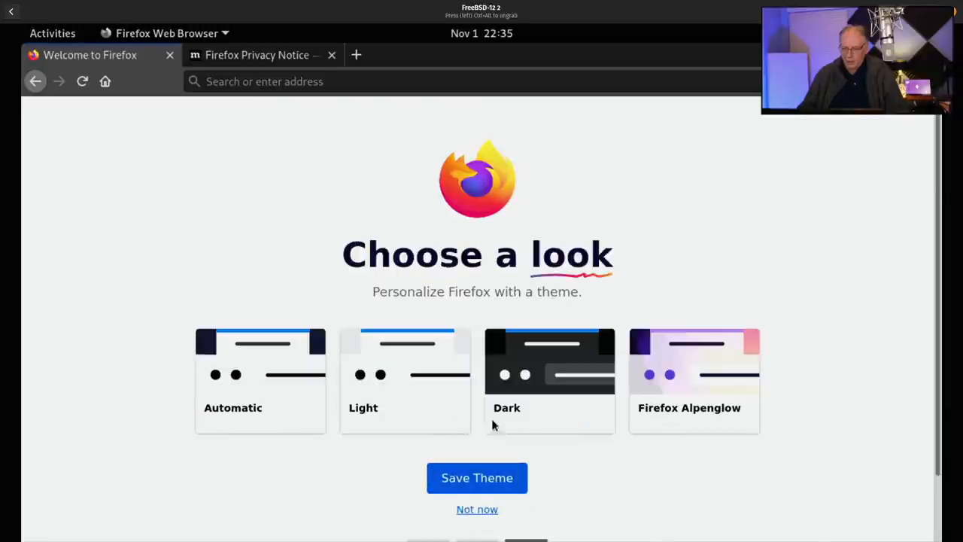
left_click(495, 425)
left_click(477, 478)
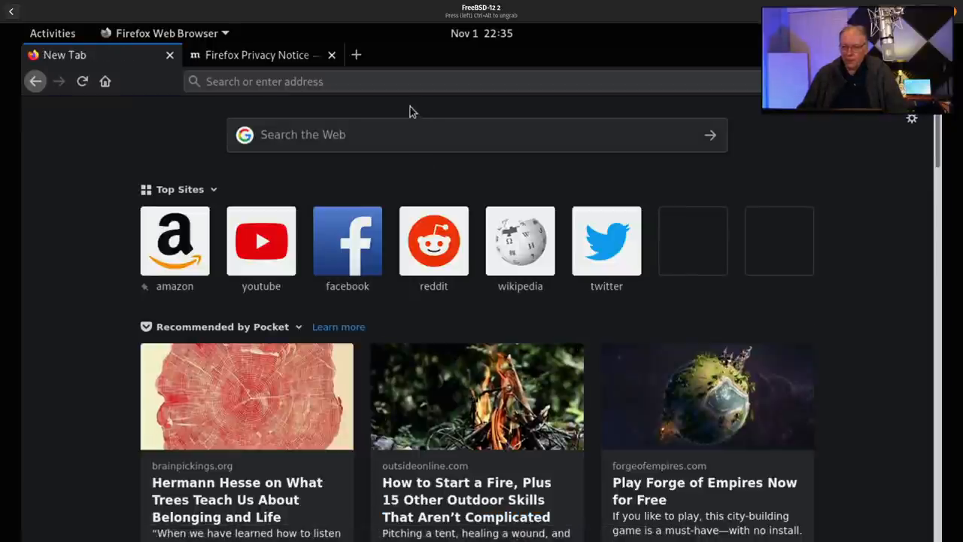
- Search 'freebsd', open The FreeBSD Project site, then quit Firefox closing both tabs
left_click(389, 83)
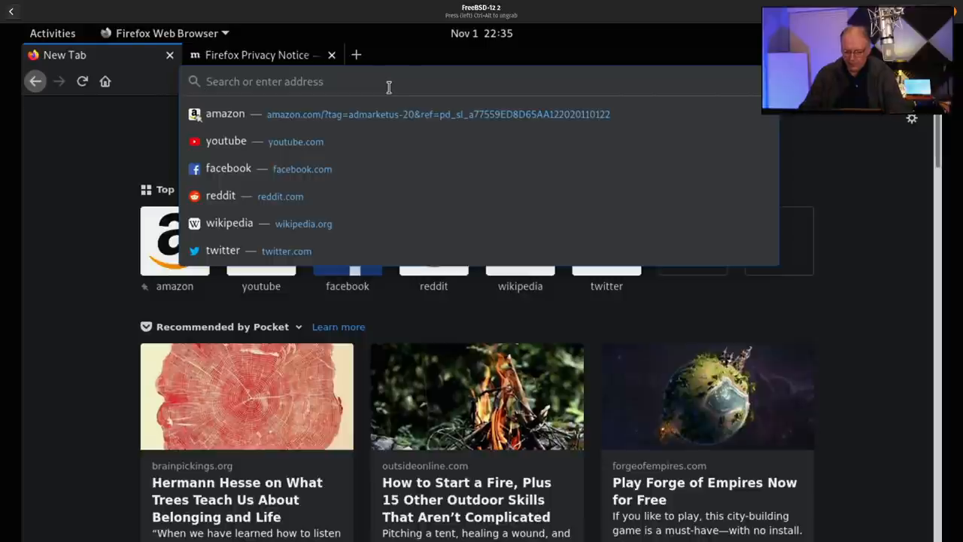
type("freebsd")
key("Return")
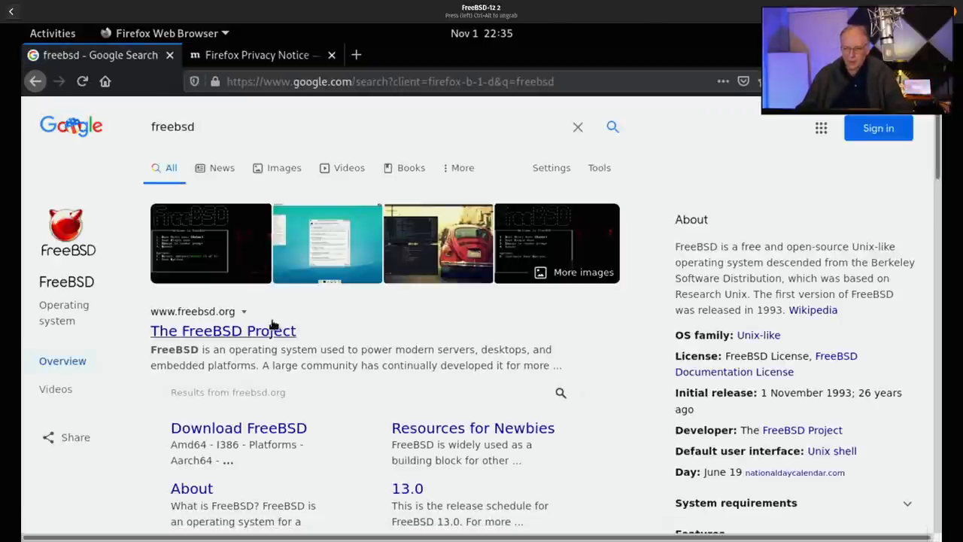
left_click(272, 330)
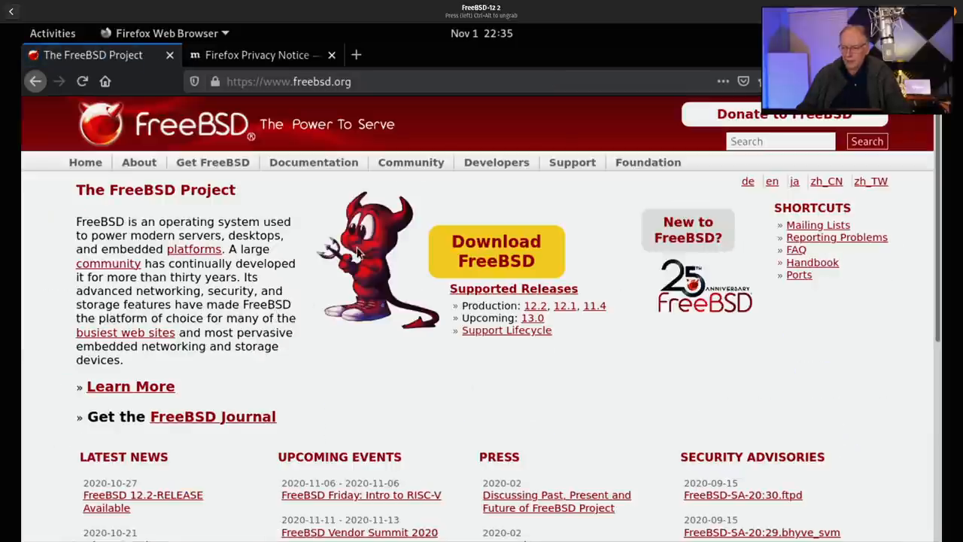
scroll(355, 250, "down", 3)
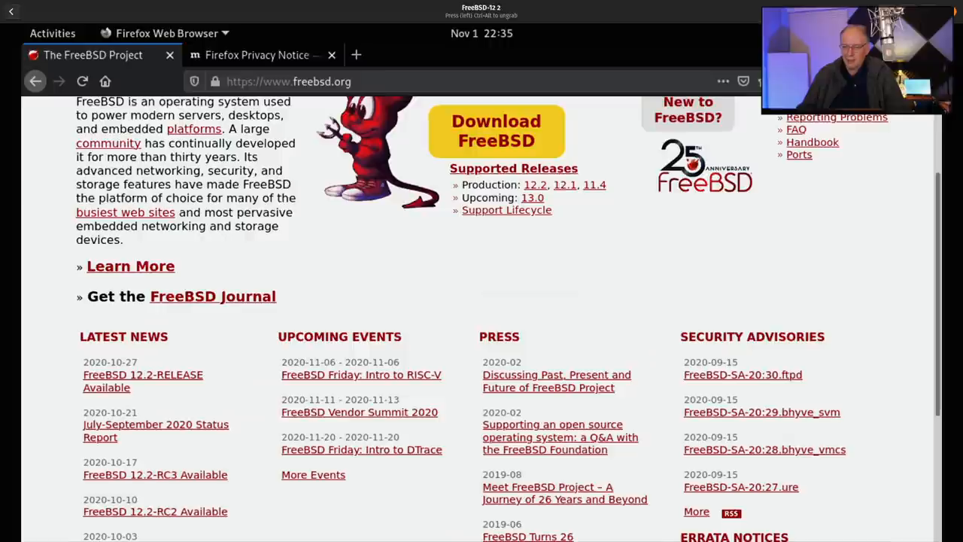
key("ctrl+q")
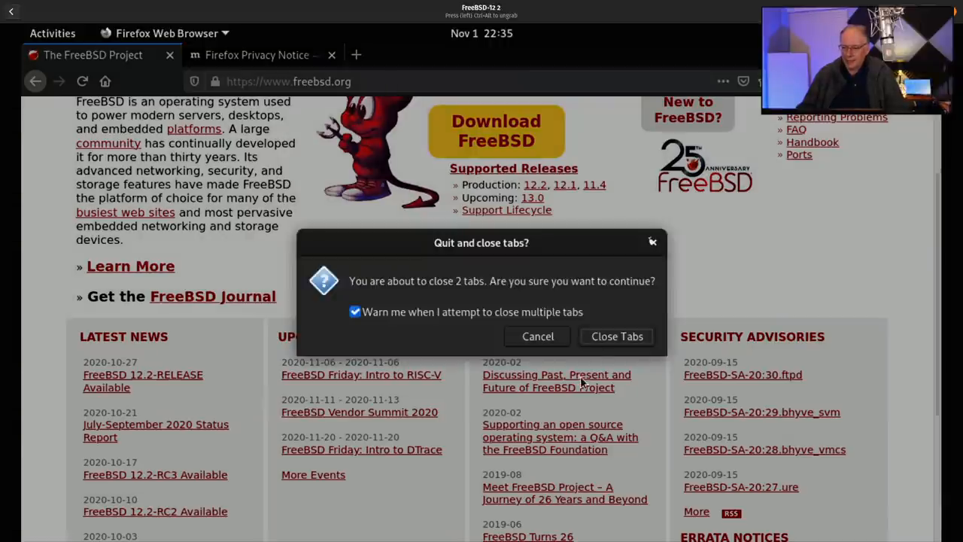
left_click(610, 340)
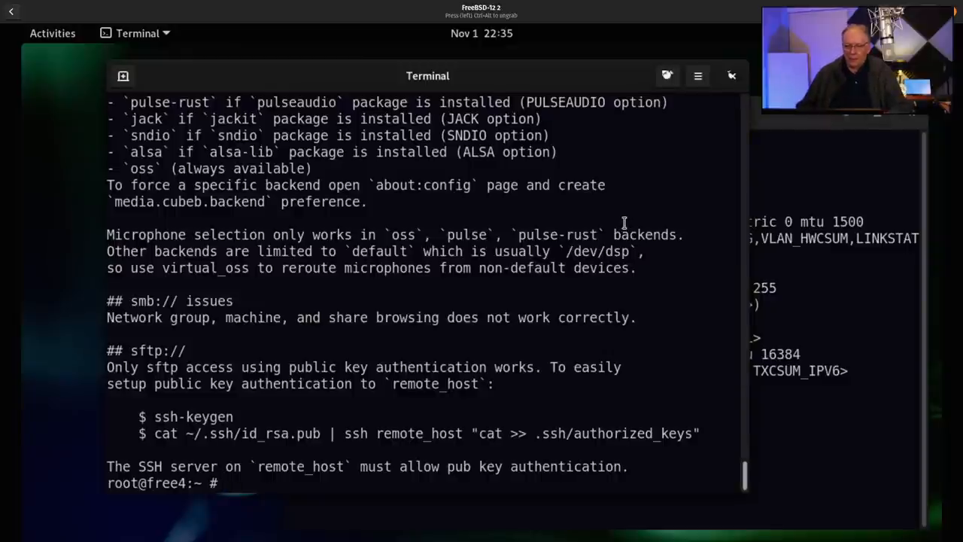
- Show all installed applications in the overview grid and peek at AisleRiot's options
left_click(53, 33)
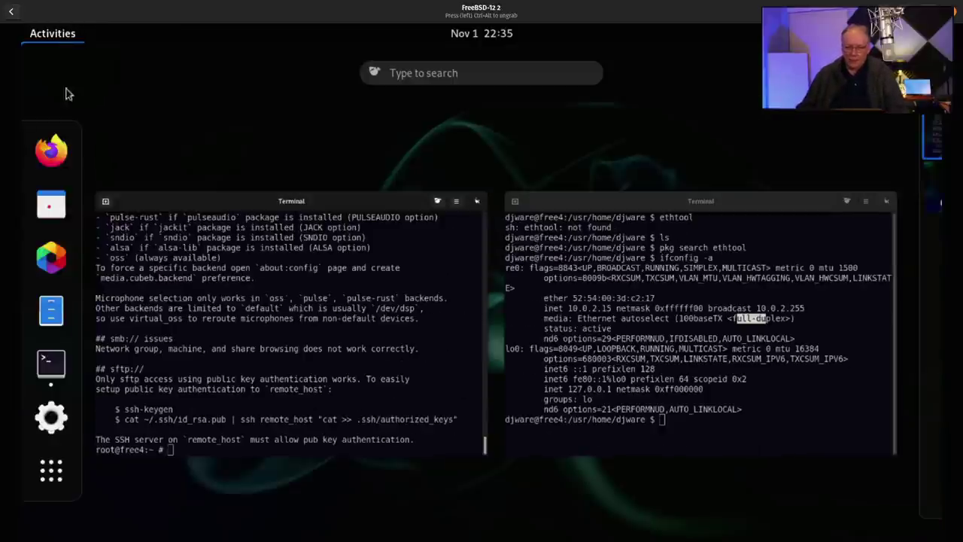
left_click(51, 469)
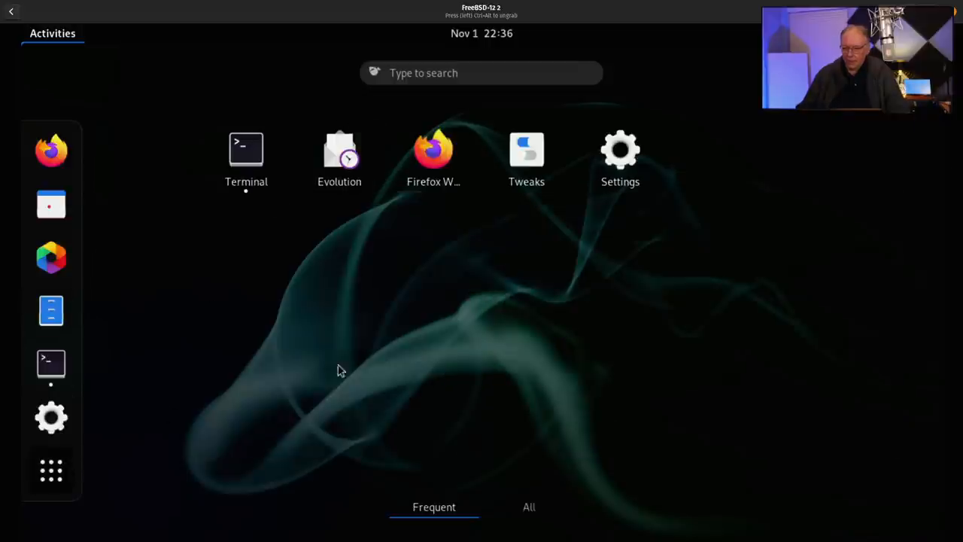
left_click(529, 506)
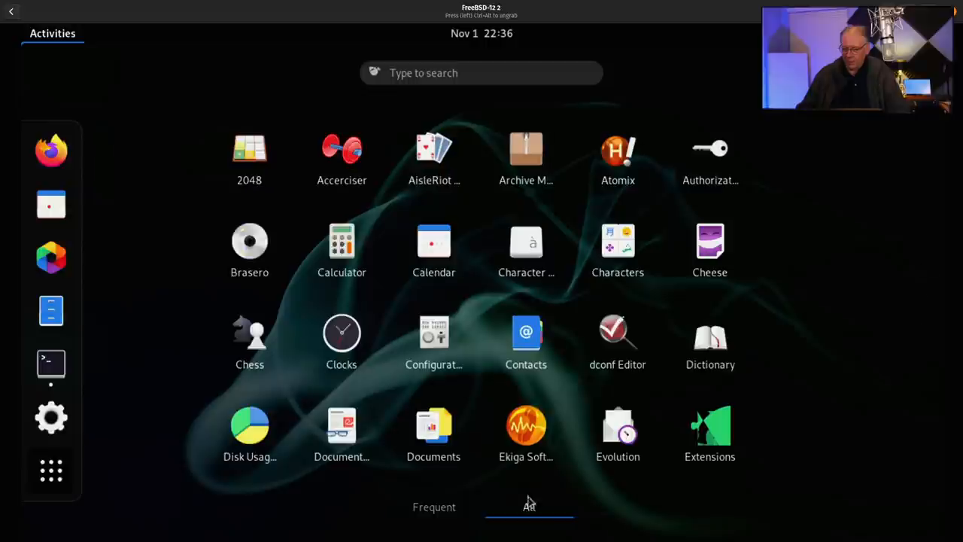
right_click(431, 149)
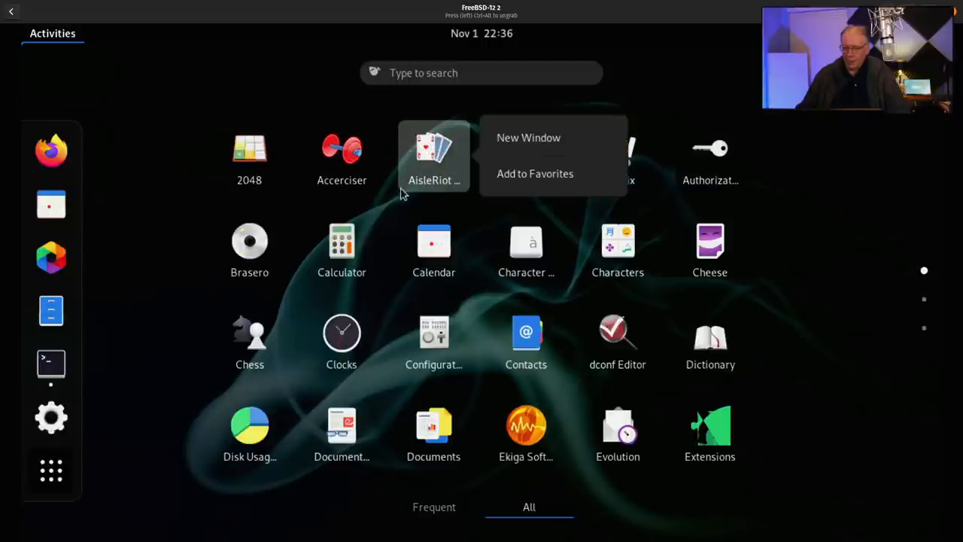
left_click(365, 233)
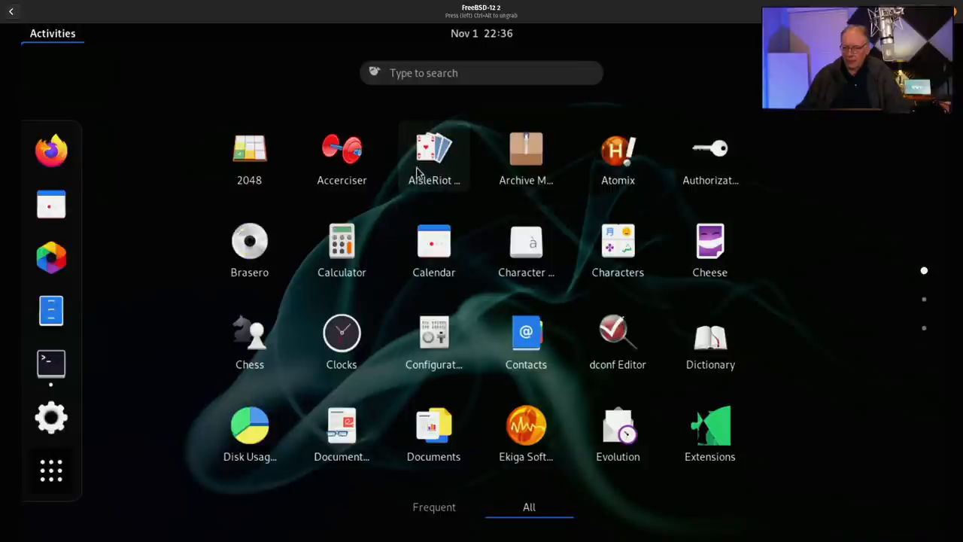
- Try dragging AisleRiot around the grid and back to its original spot
left_click_drag(422, 170, 298, 156)
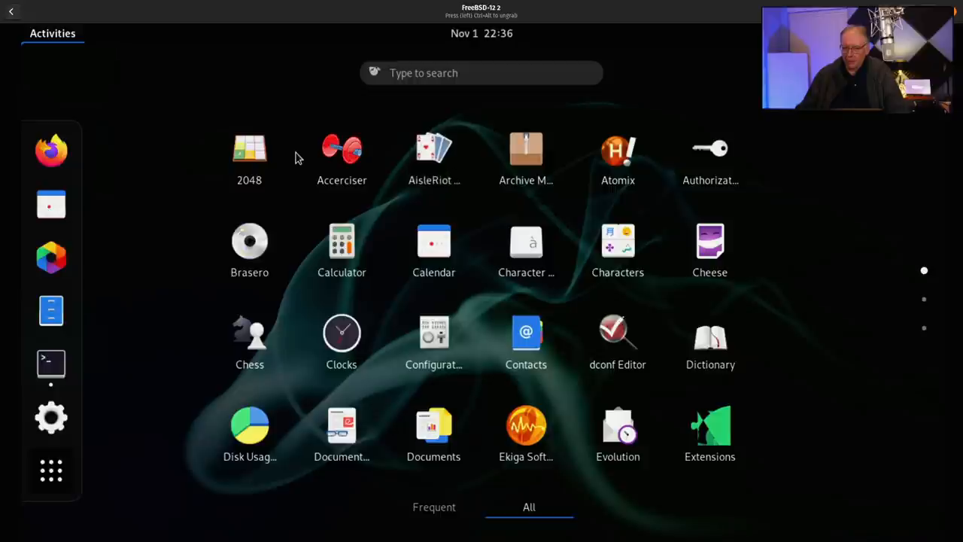
right_click(447, 156)
key("Escape")
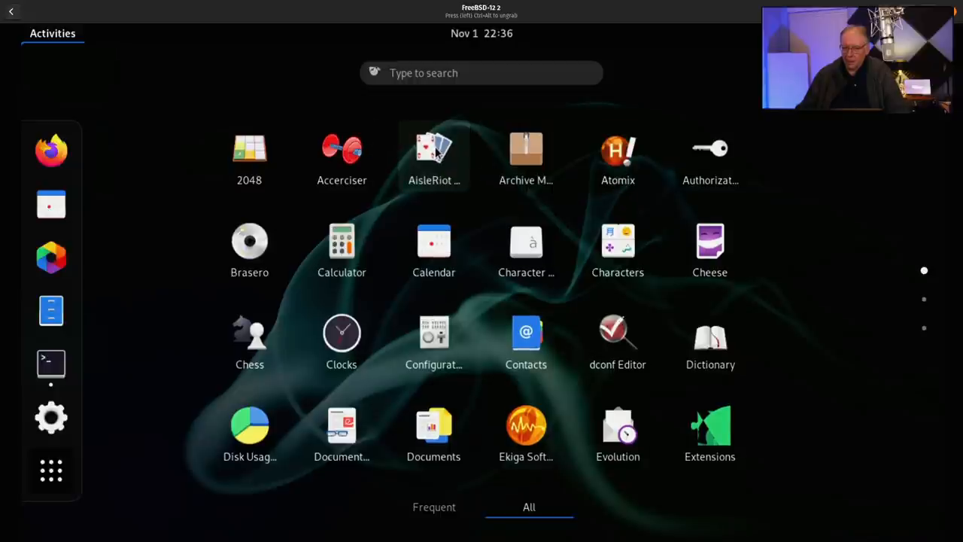
mouse_move(437, 156)
left_mouse_down()
mouse_move(561, 177)
mouse_move(588, 164)
left_mouse_up()
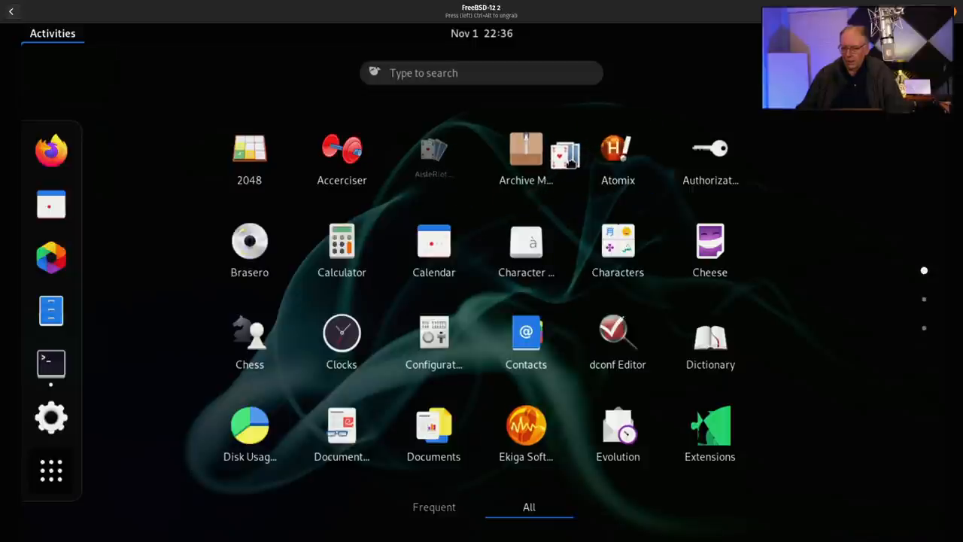
left_click_drag(589, 164, 423, 156)
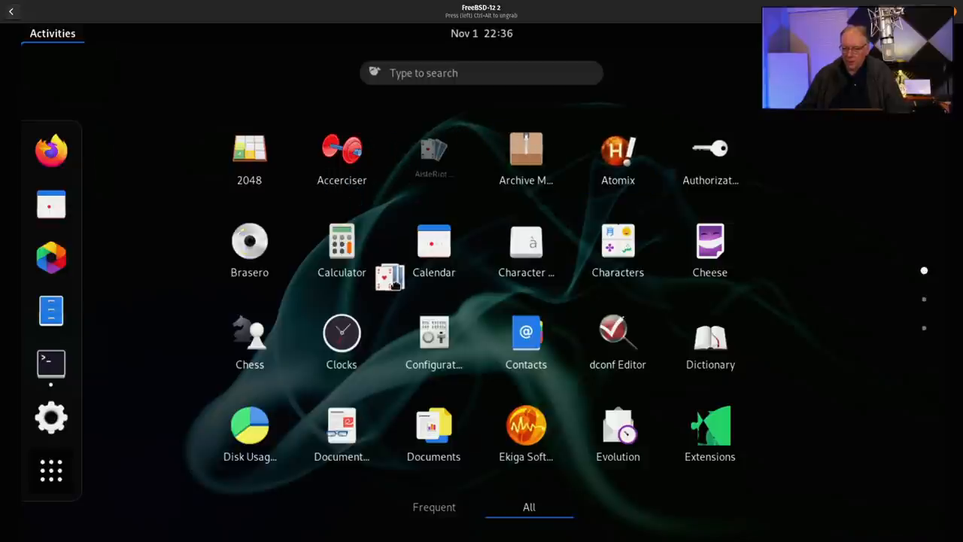
mouse_move(423, 156)
left_mouse_down()
mouse_move(392, 320)
mouse_move(399, 263)
left_mouse_up()
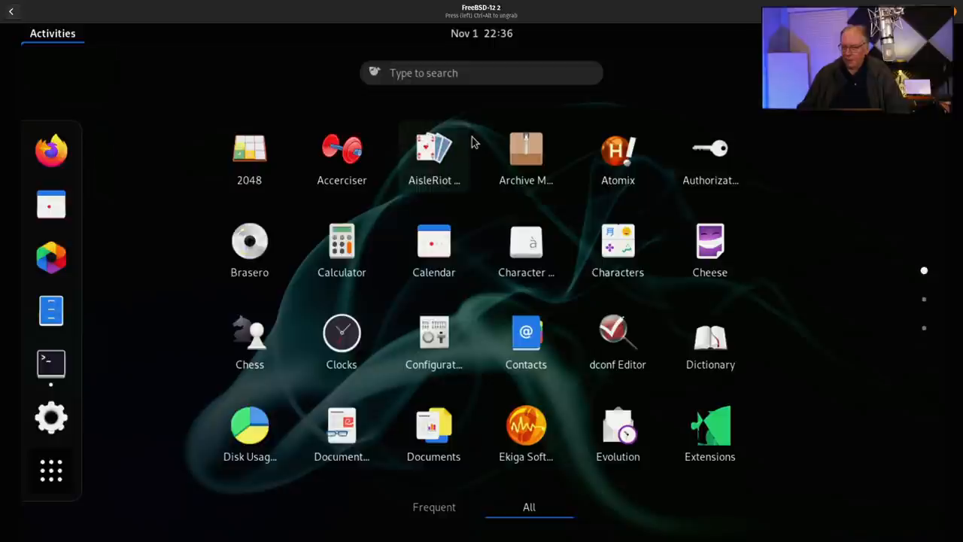
mouse_move(437, 147)
left_mouse_down()
mouse_move(601, 162)
mouse_move(545, 151)
mouse_move(260, 158)
mouse_move(417, 150)
left_mouse_up()
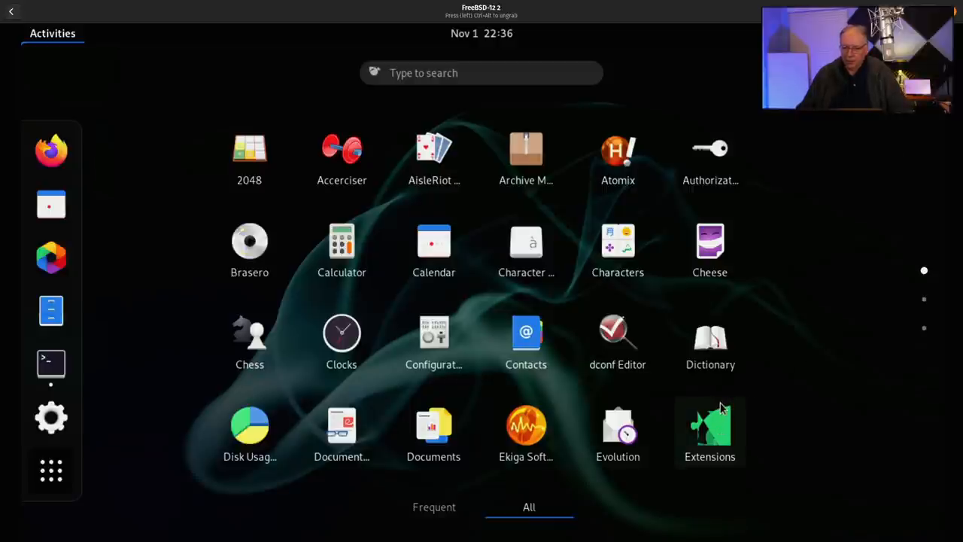
scroll(721, 408, "down", 1)
scroll(721, 408, "down", 1)
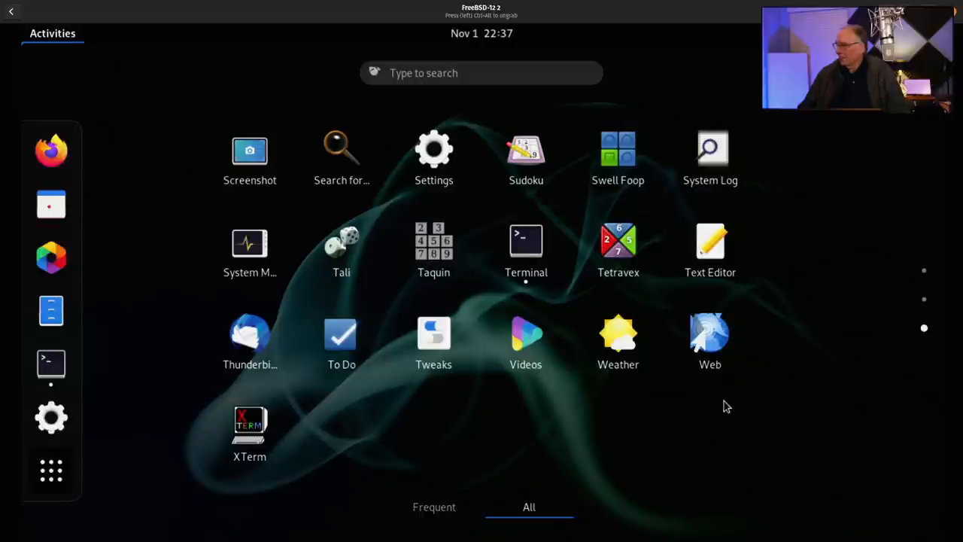
- Leave the app grid, raise the ifconfig terminal, and open the session power menu
key("super")
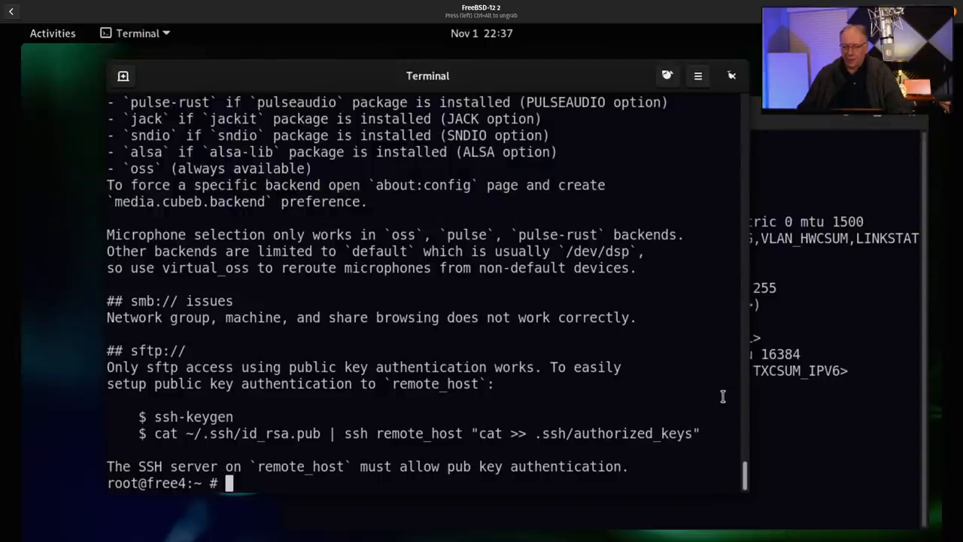
left_click(861, 406)
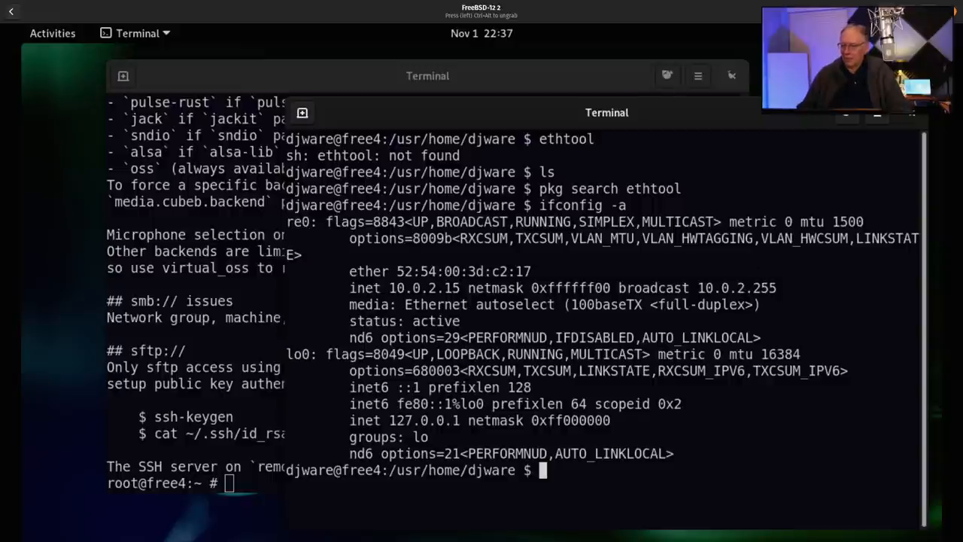
left_click(926, 34)
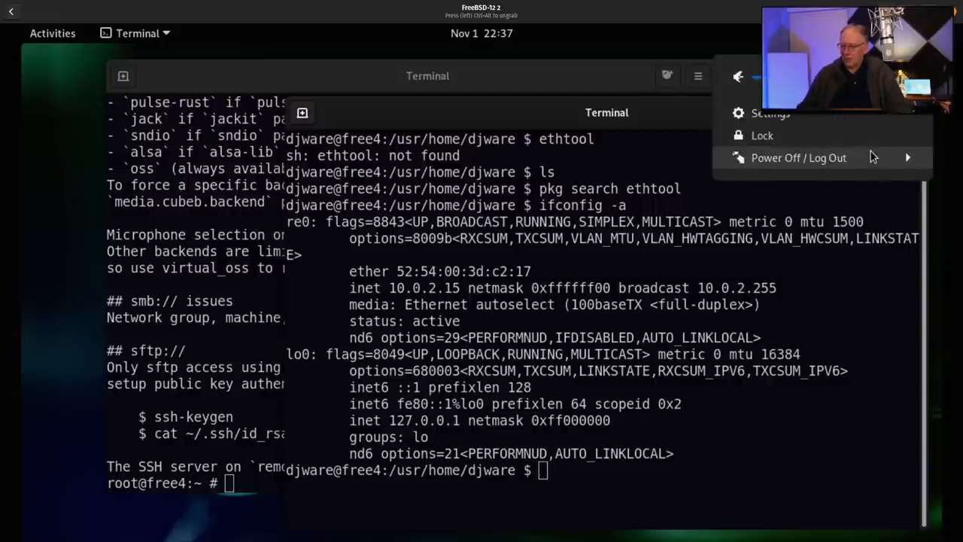